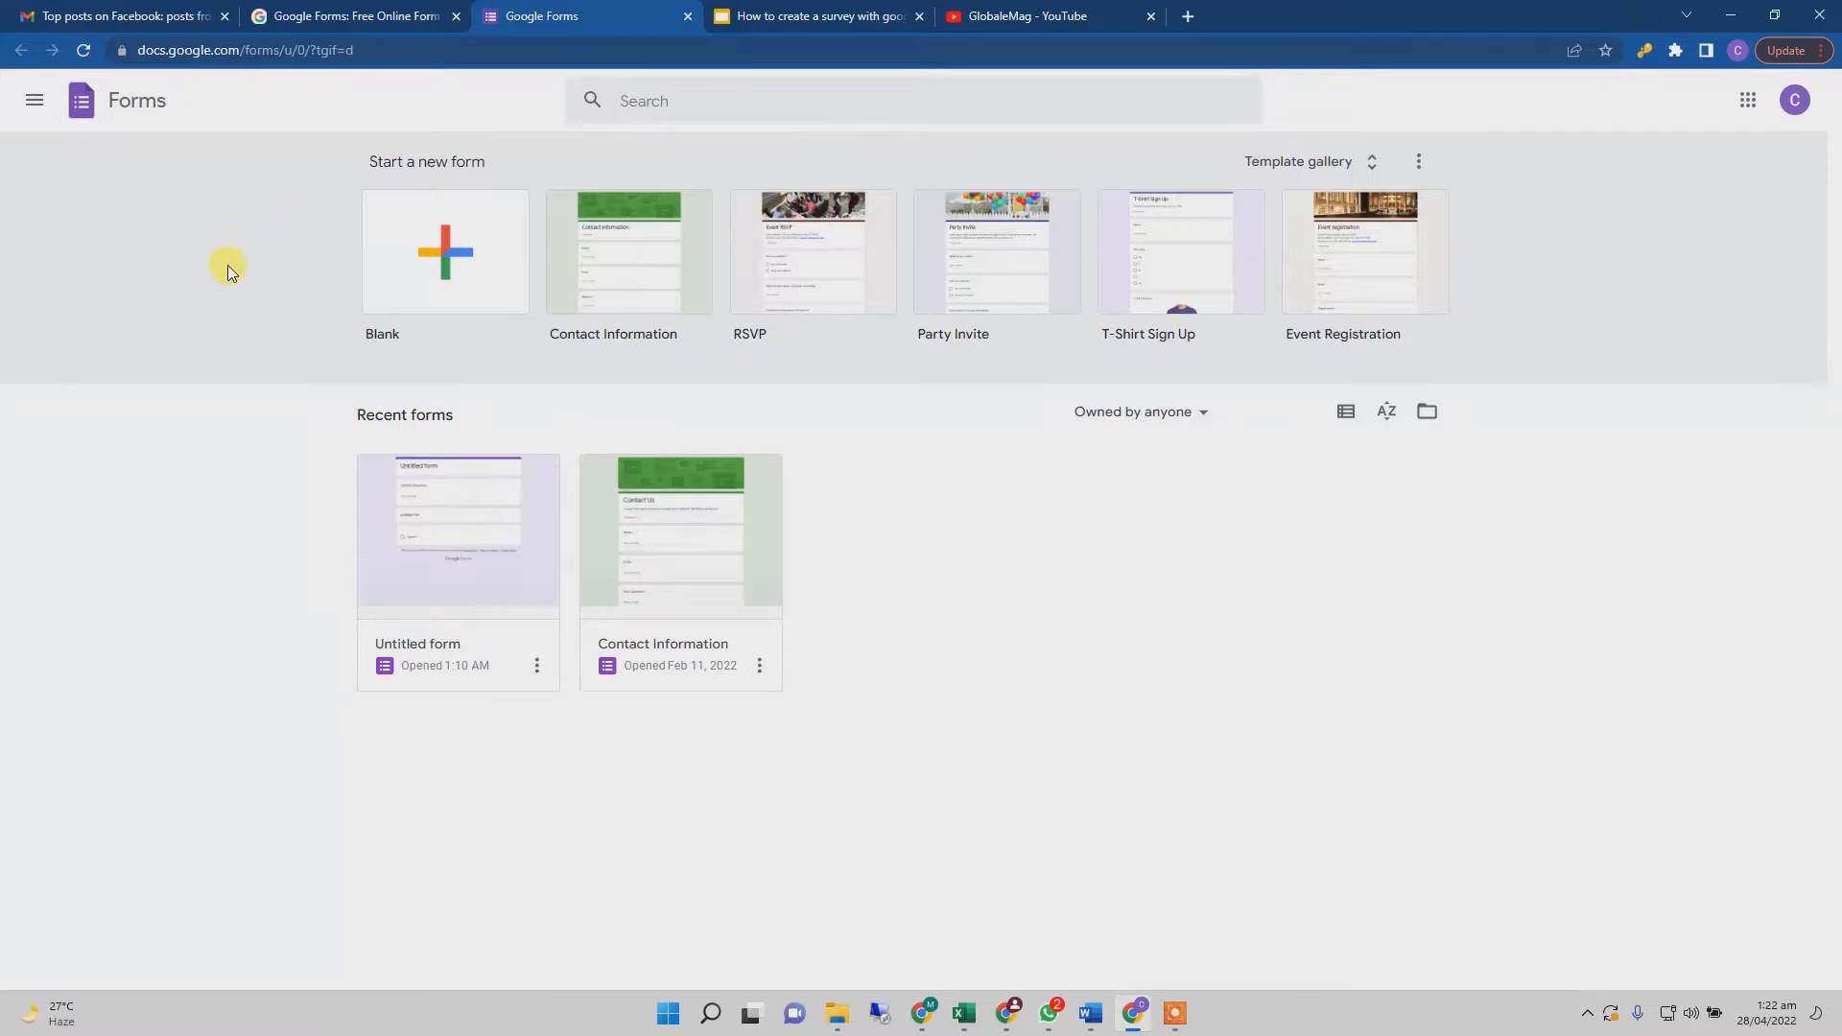
- Start a new blank form from the Google Forms home page
left_click(485, 261)
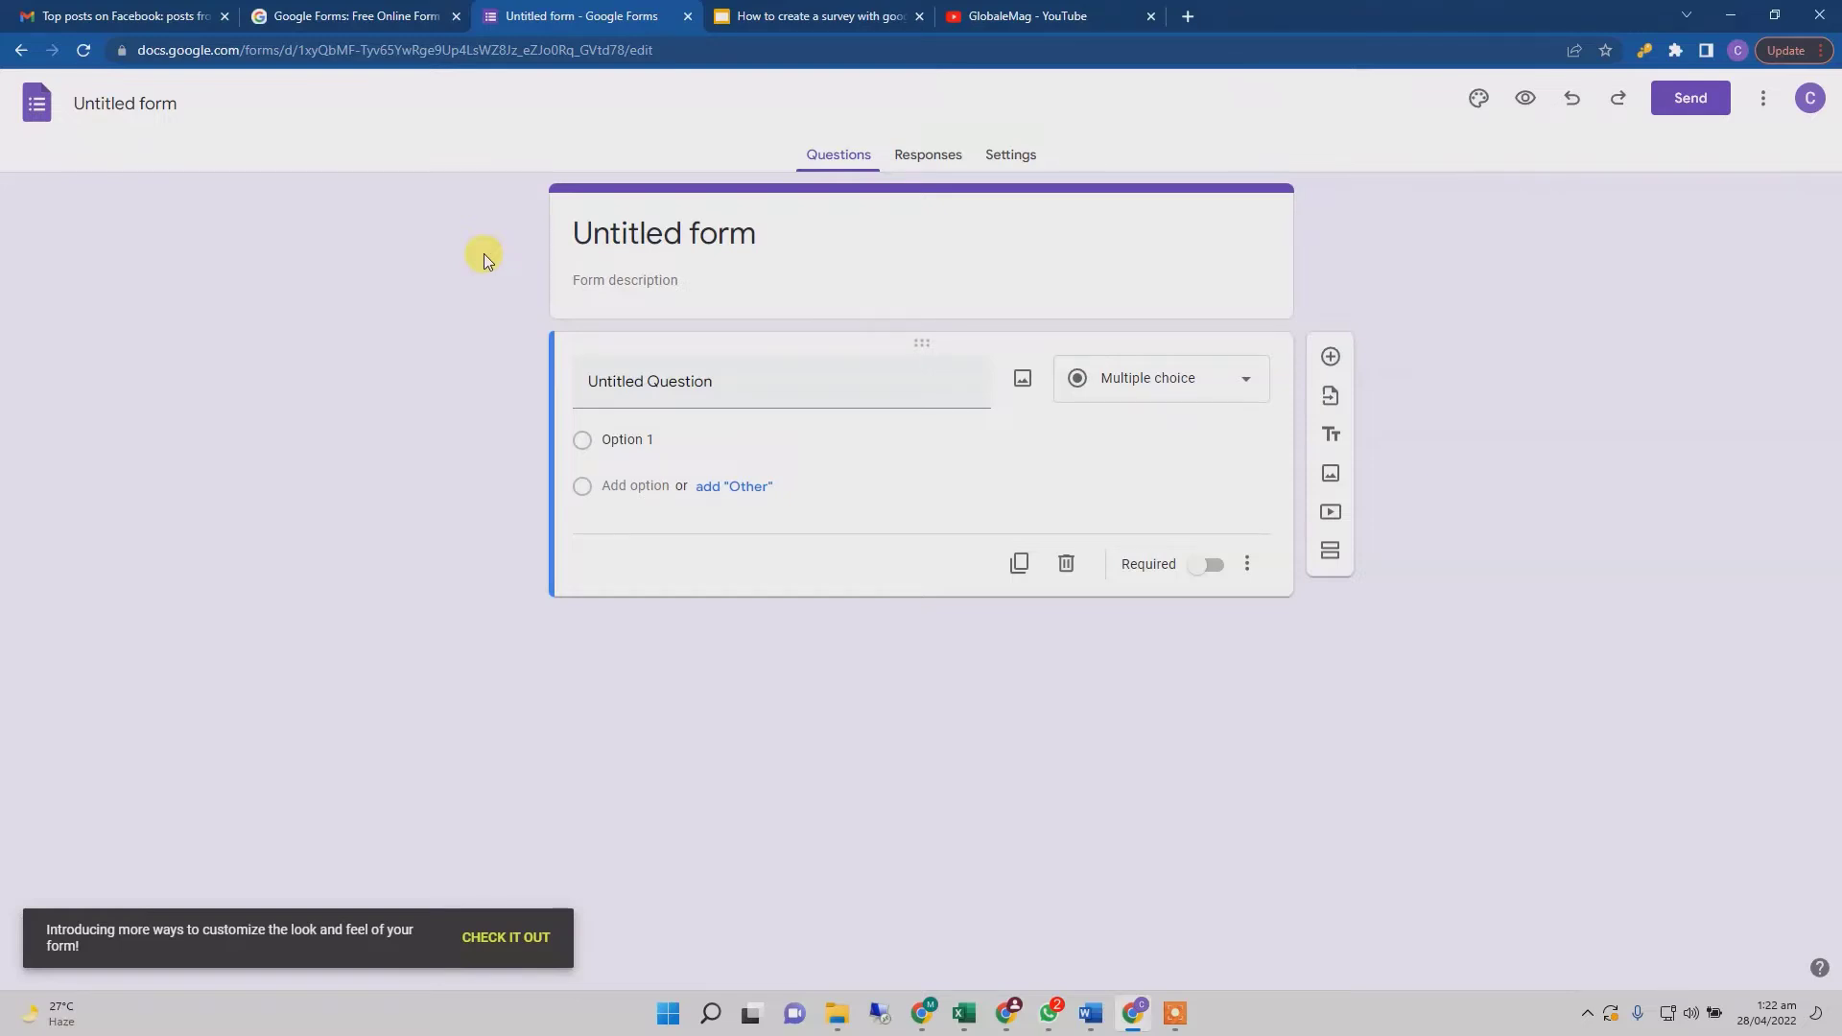
- Select the 'Untitled form' title text of the new form
triple_click(637, 234)
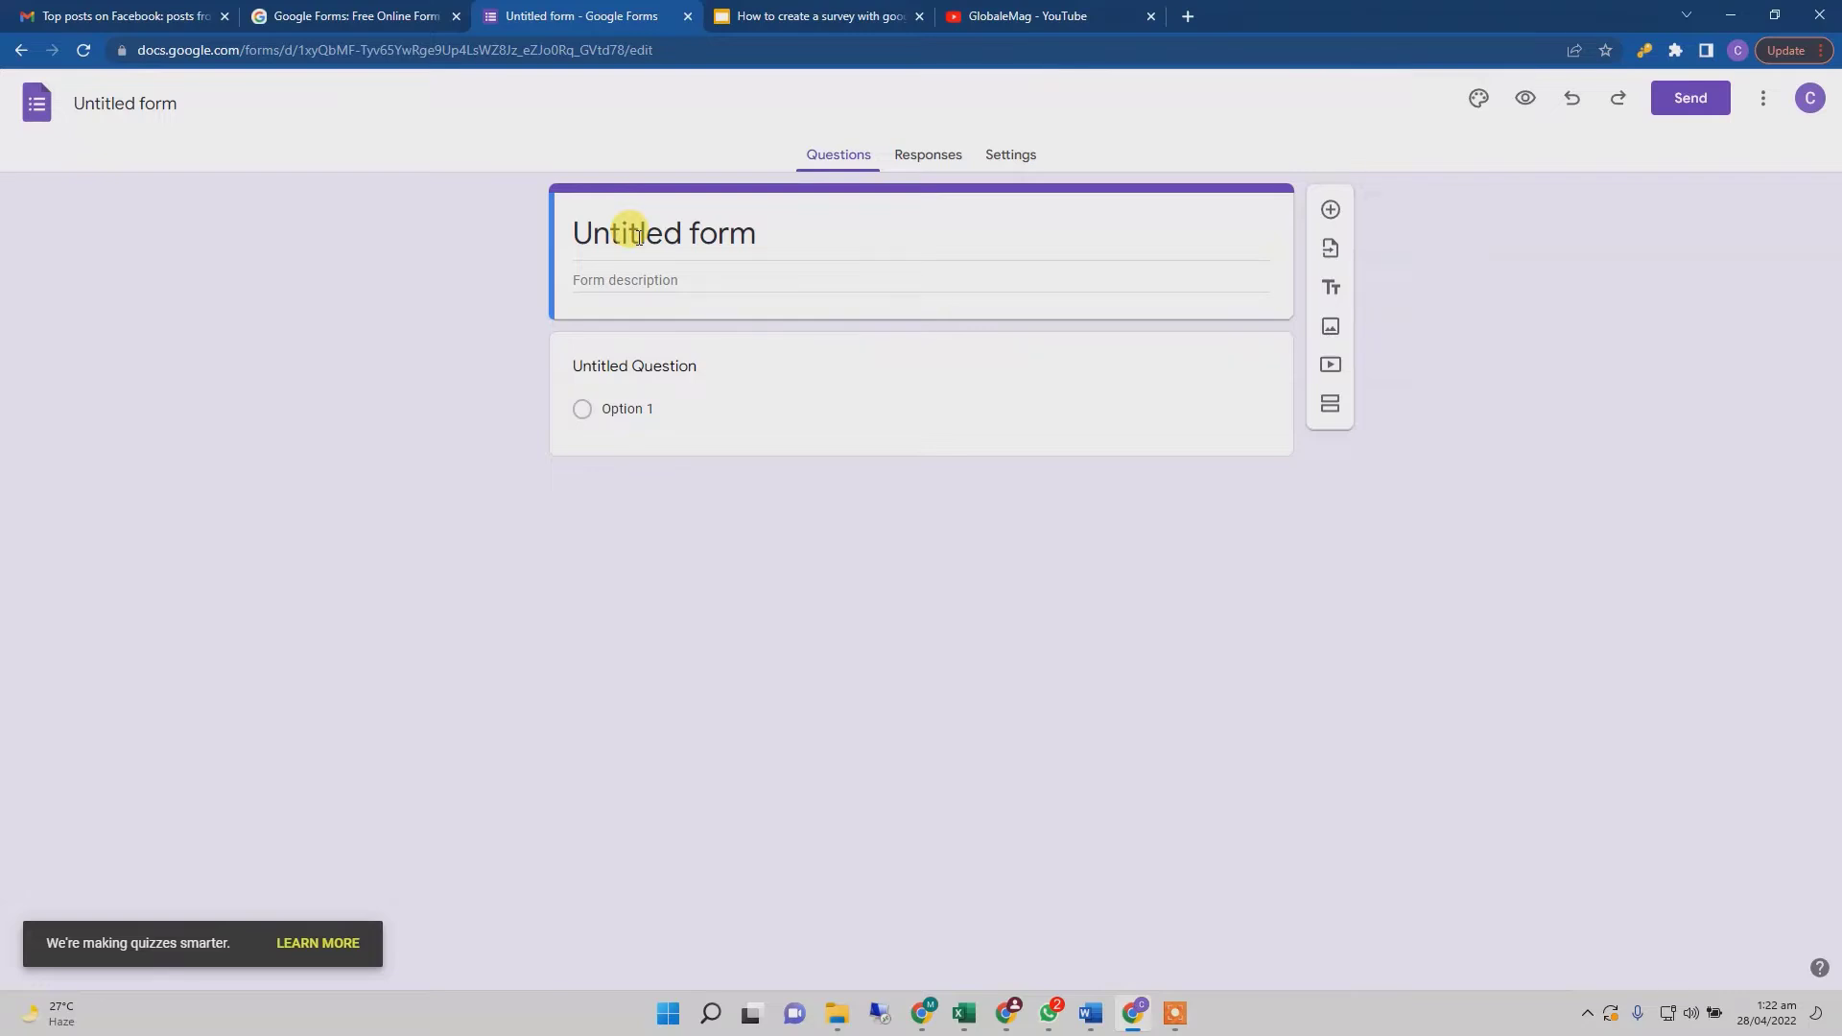
- Retitle the form 'Online Games Vs Physical Games' and add a description about collecting game-interest data
double_click(638, 236)
triple_click(638, 236)
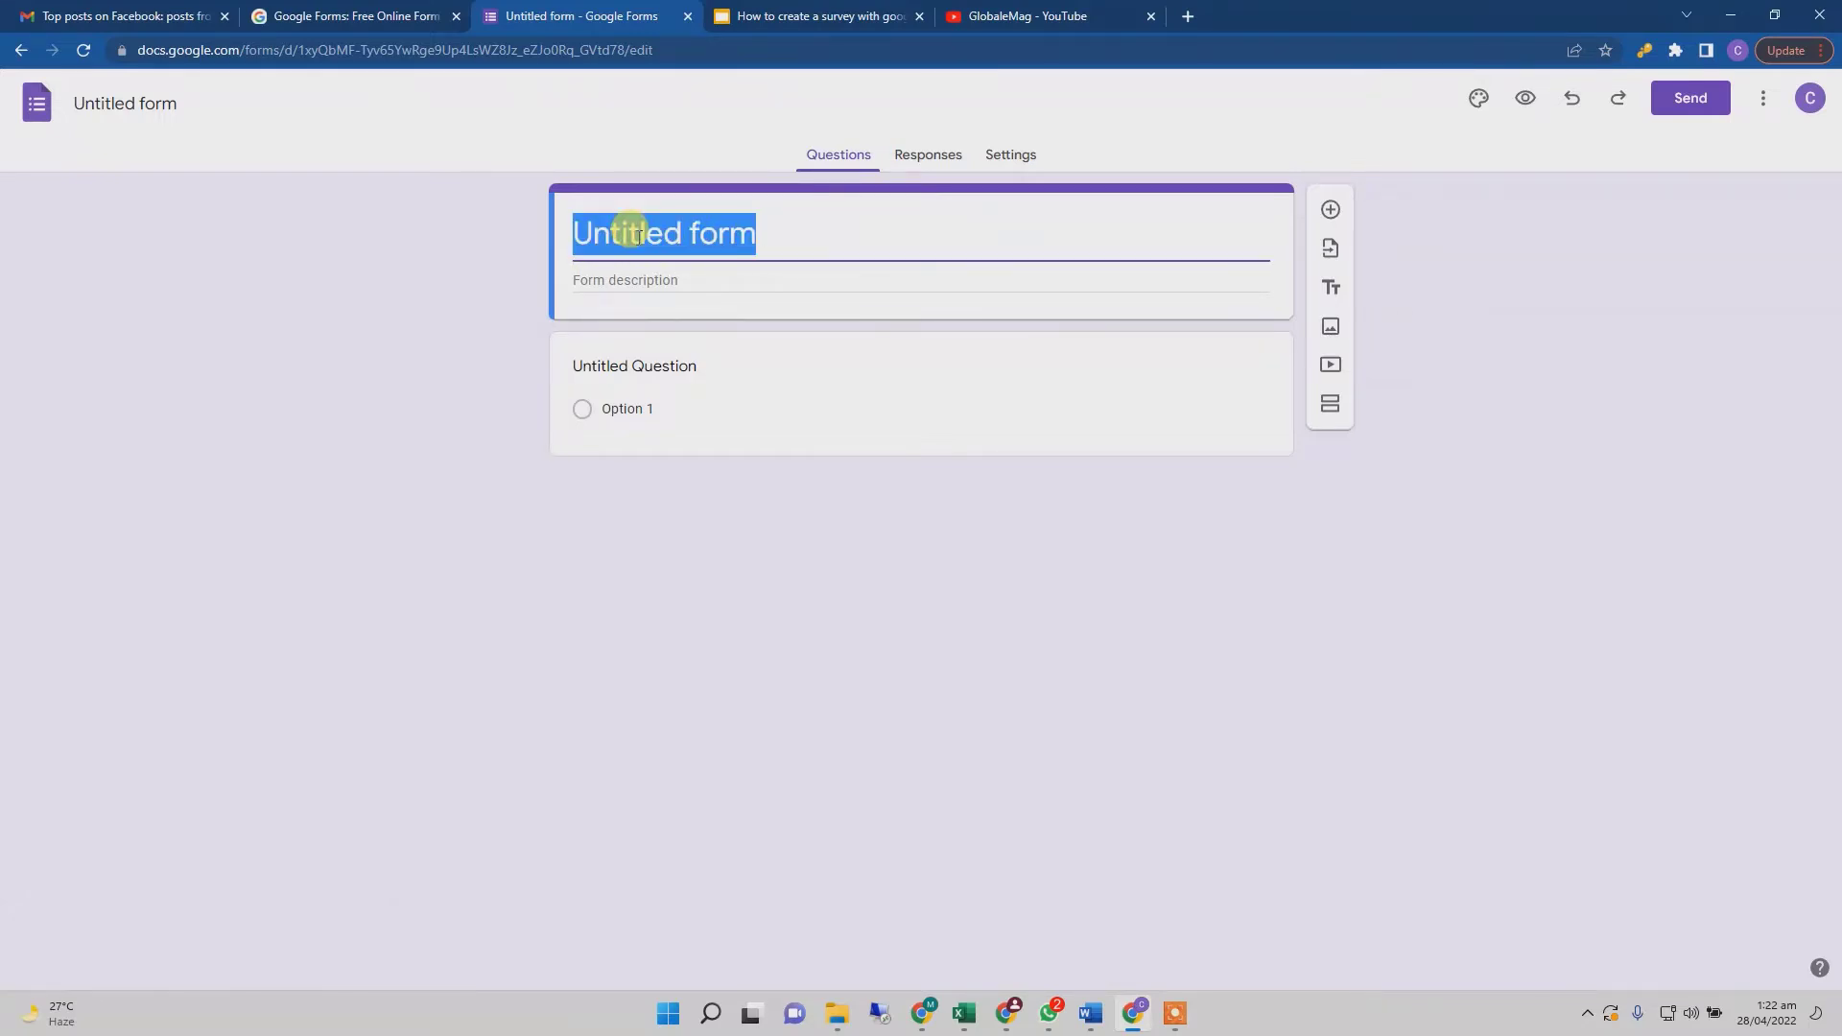
type("On")
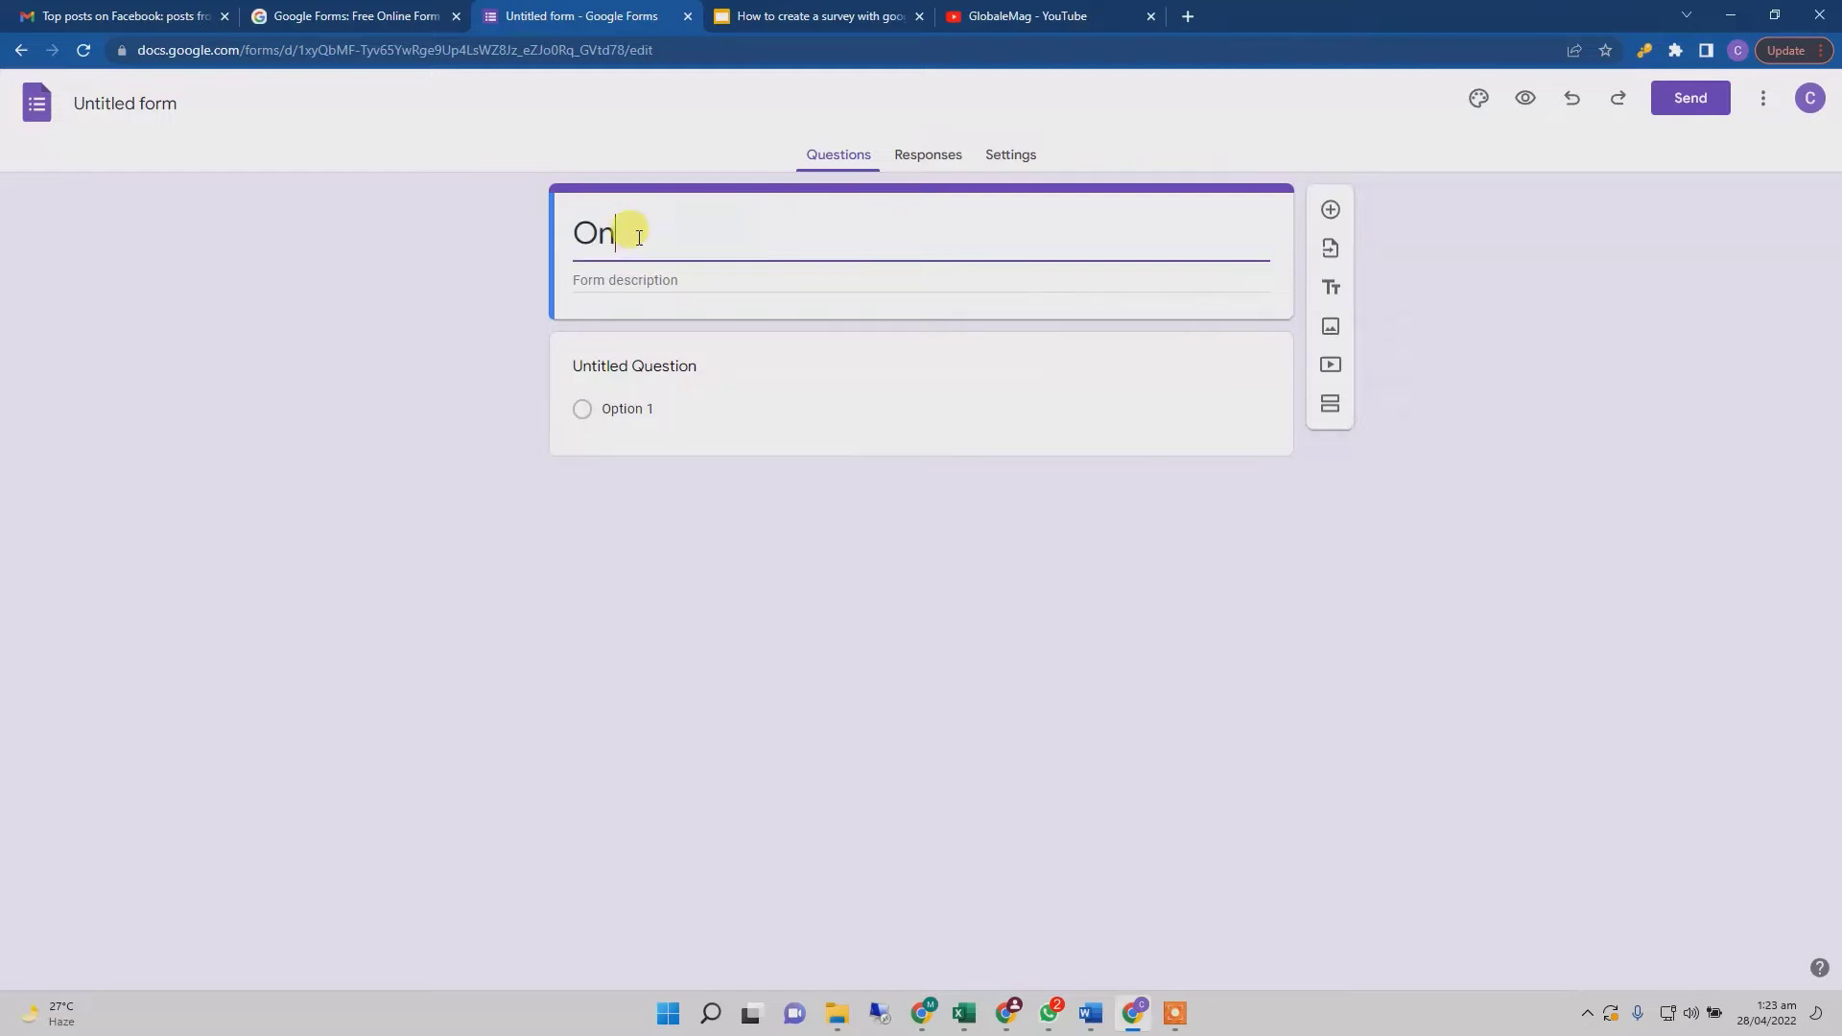
type("line Games Vs")
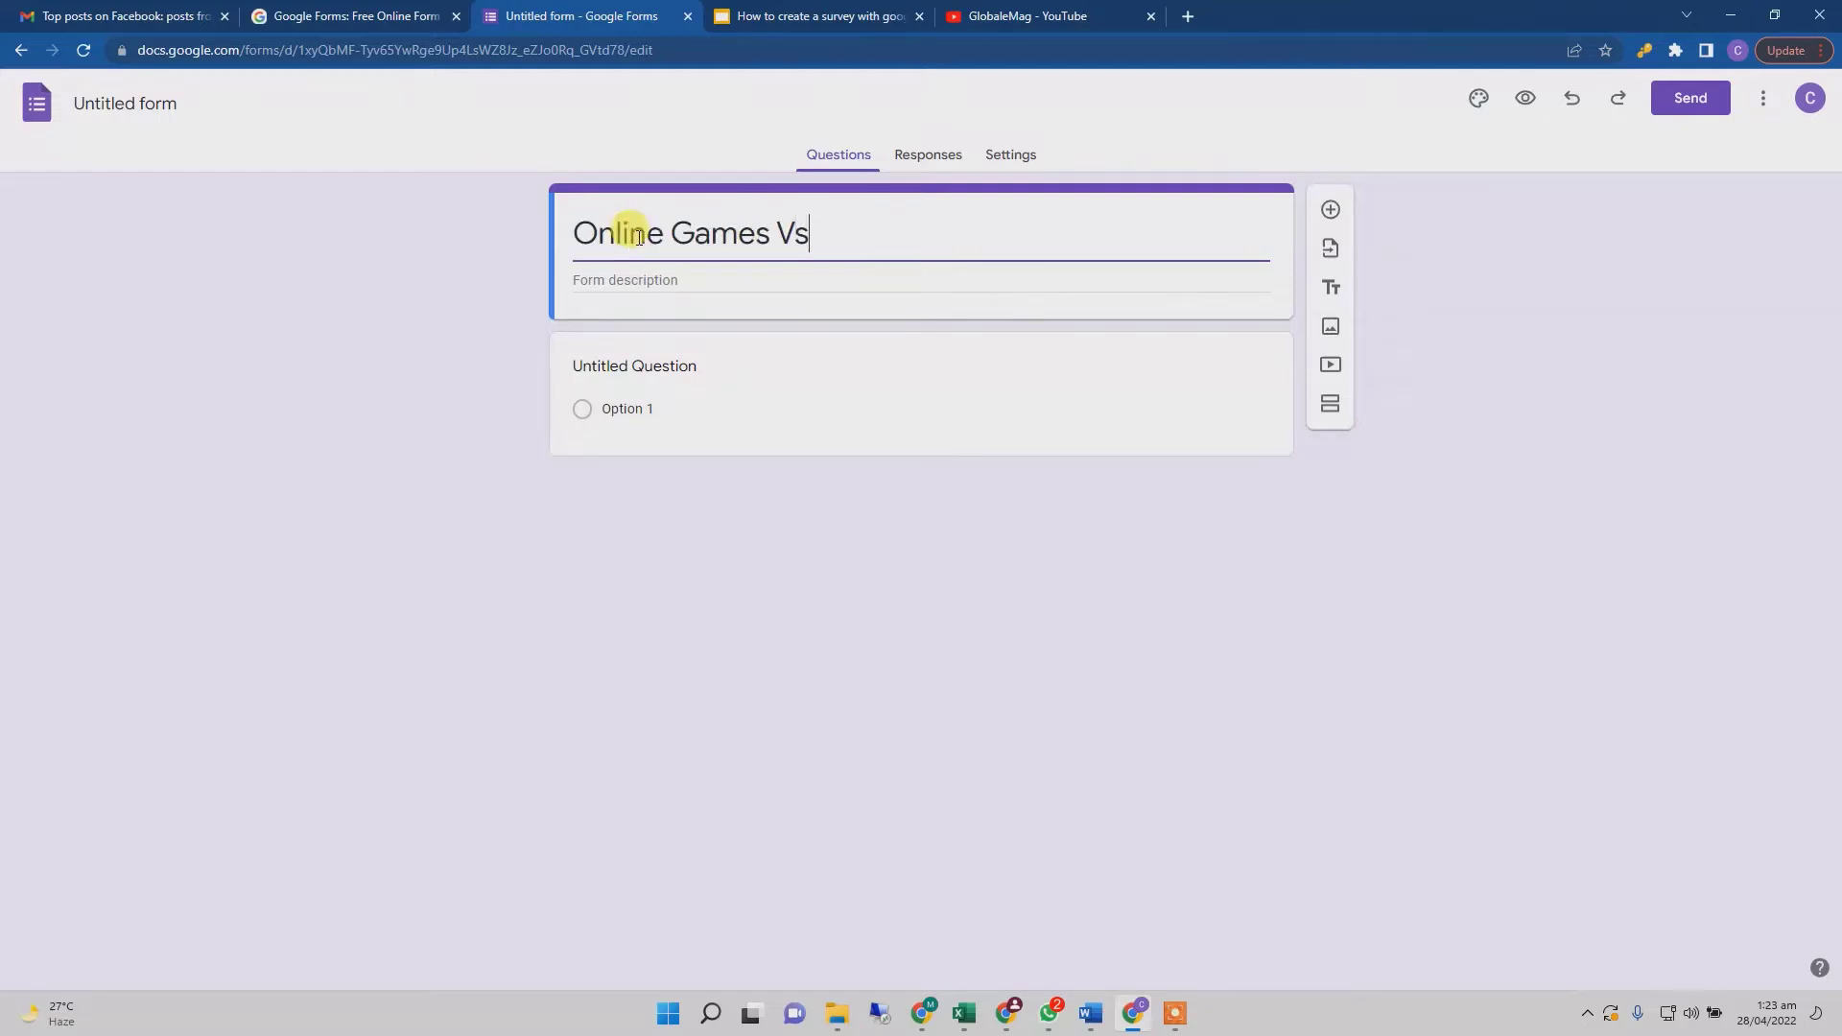
type(" Physical Games")
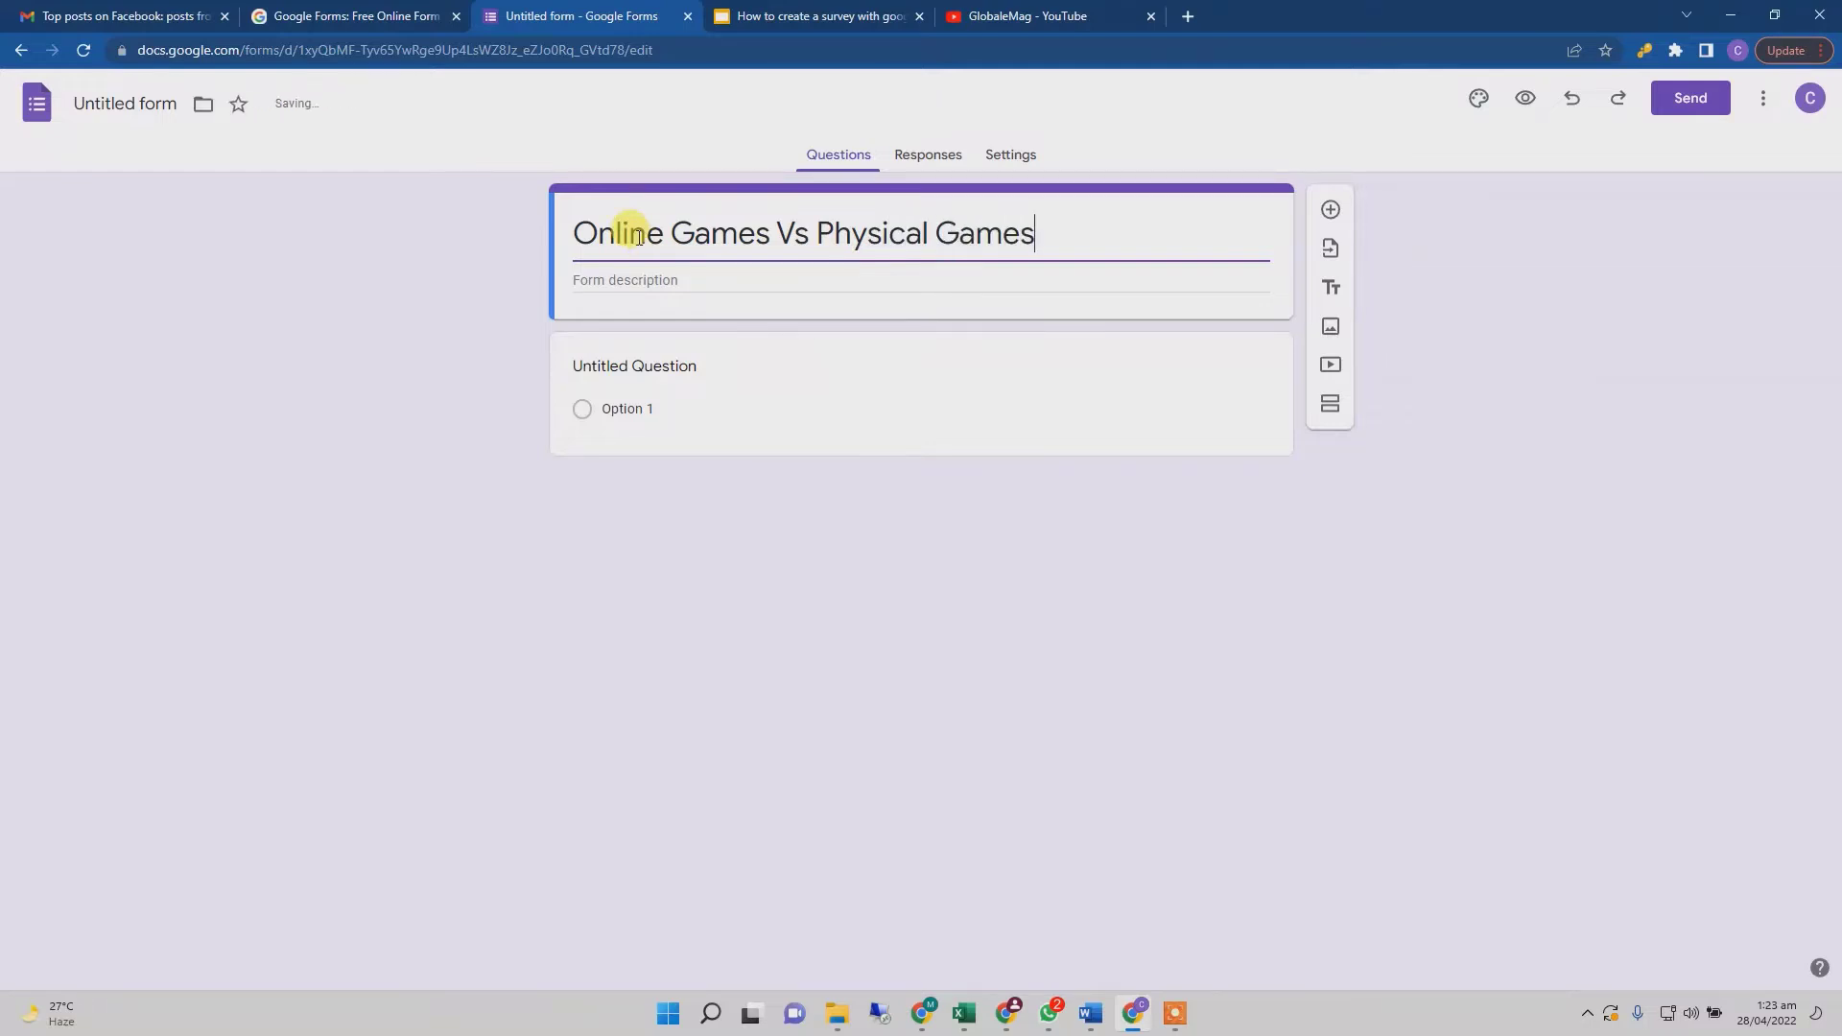
left_click(614, 279)
left_click(692, 240)
left_click(657, 278)
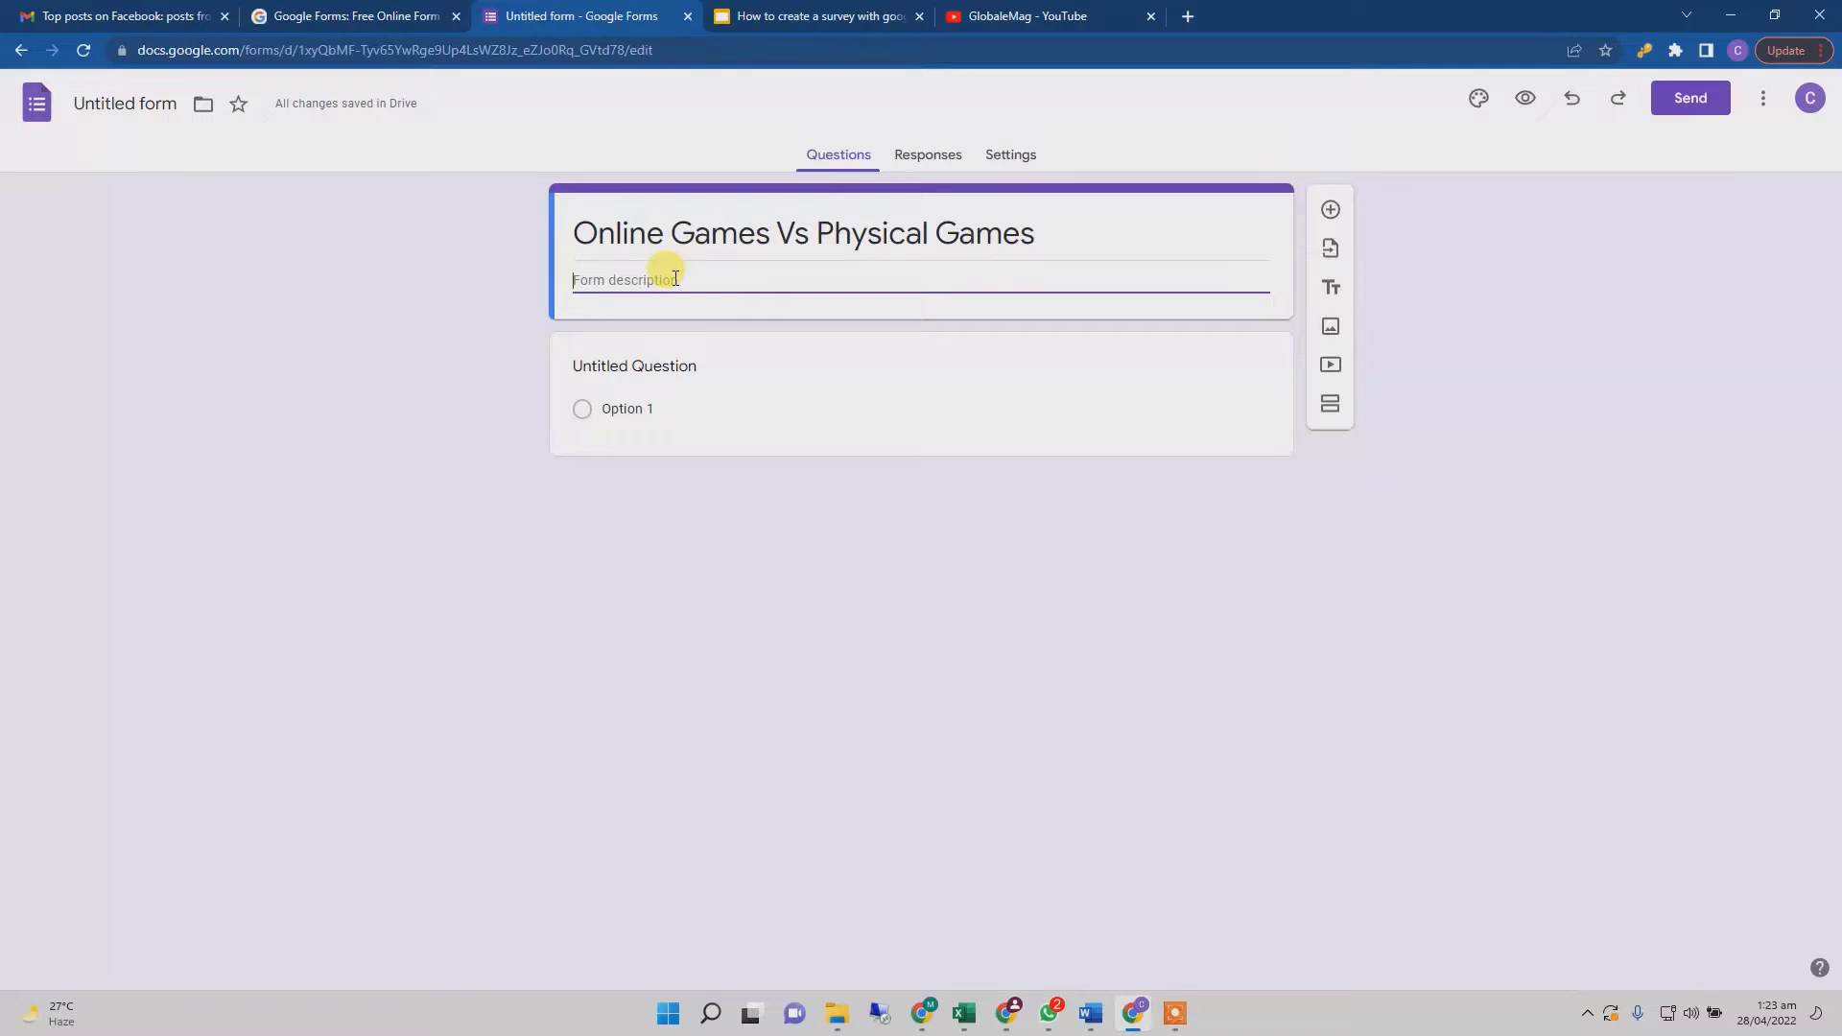
type("We need to collect data in order to know what")
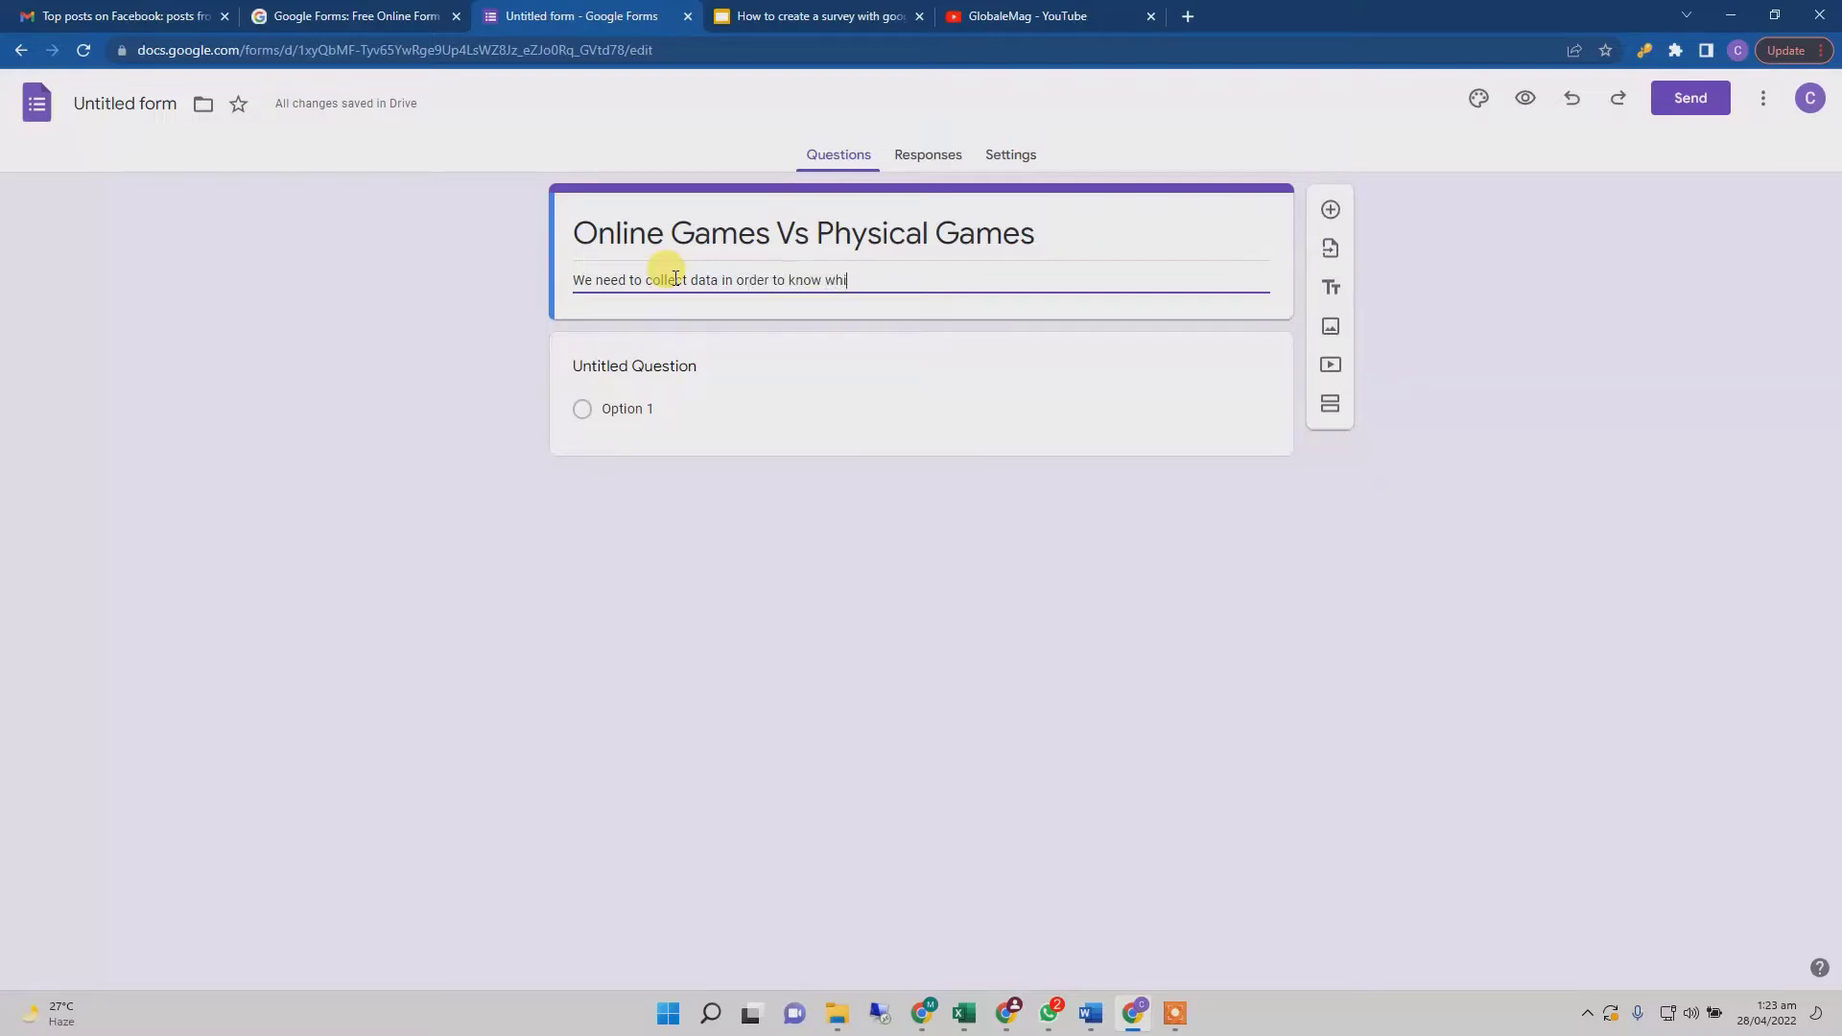
type(" kind of games you are interested in.")
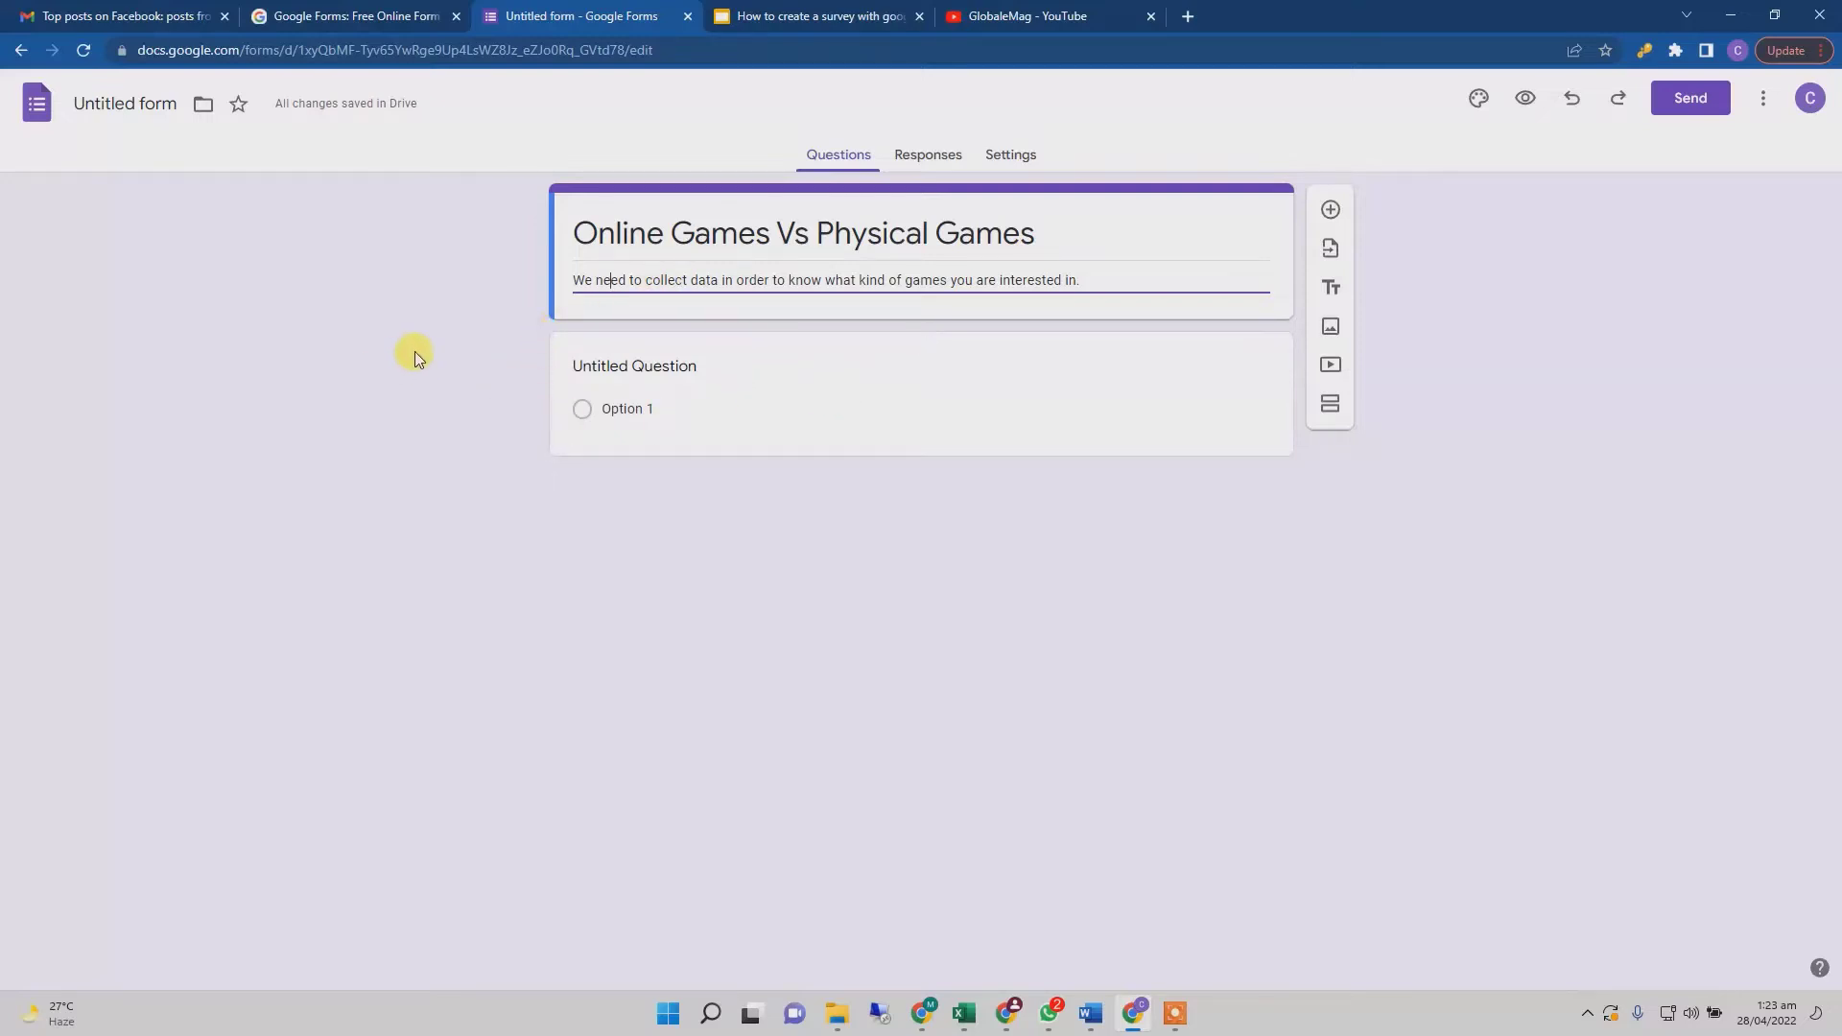
- Turn the first question into a Short answer titled 'Name' and add another question
left_click(789, 372)
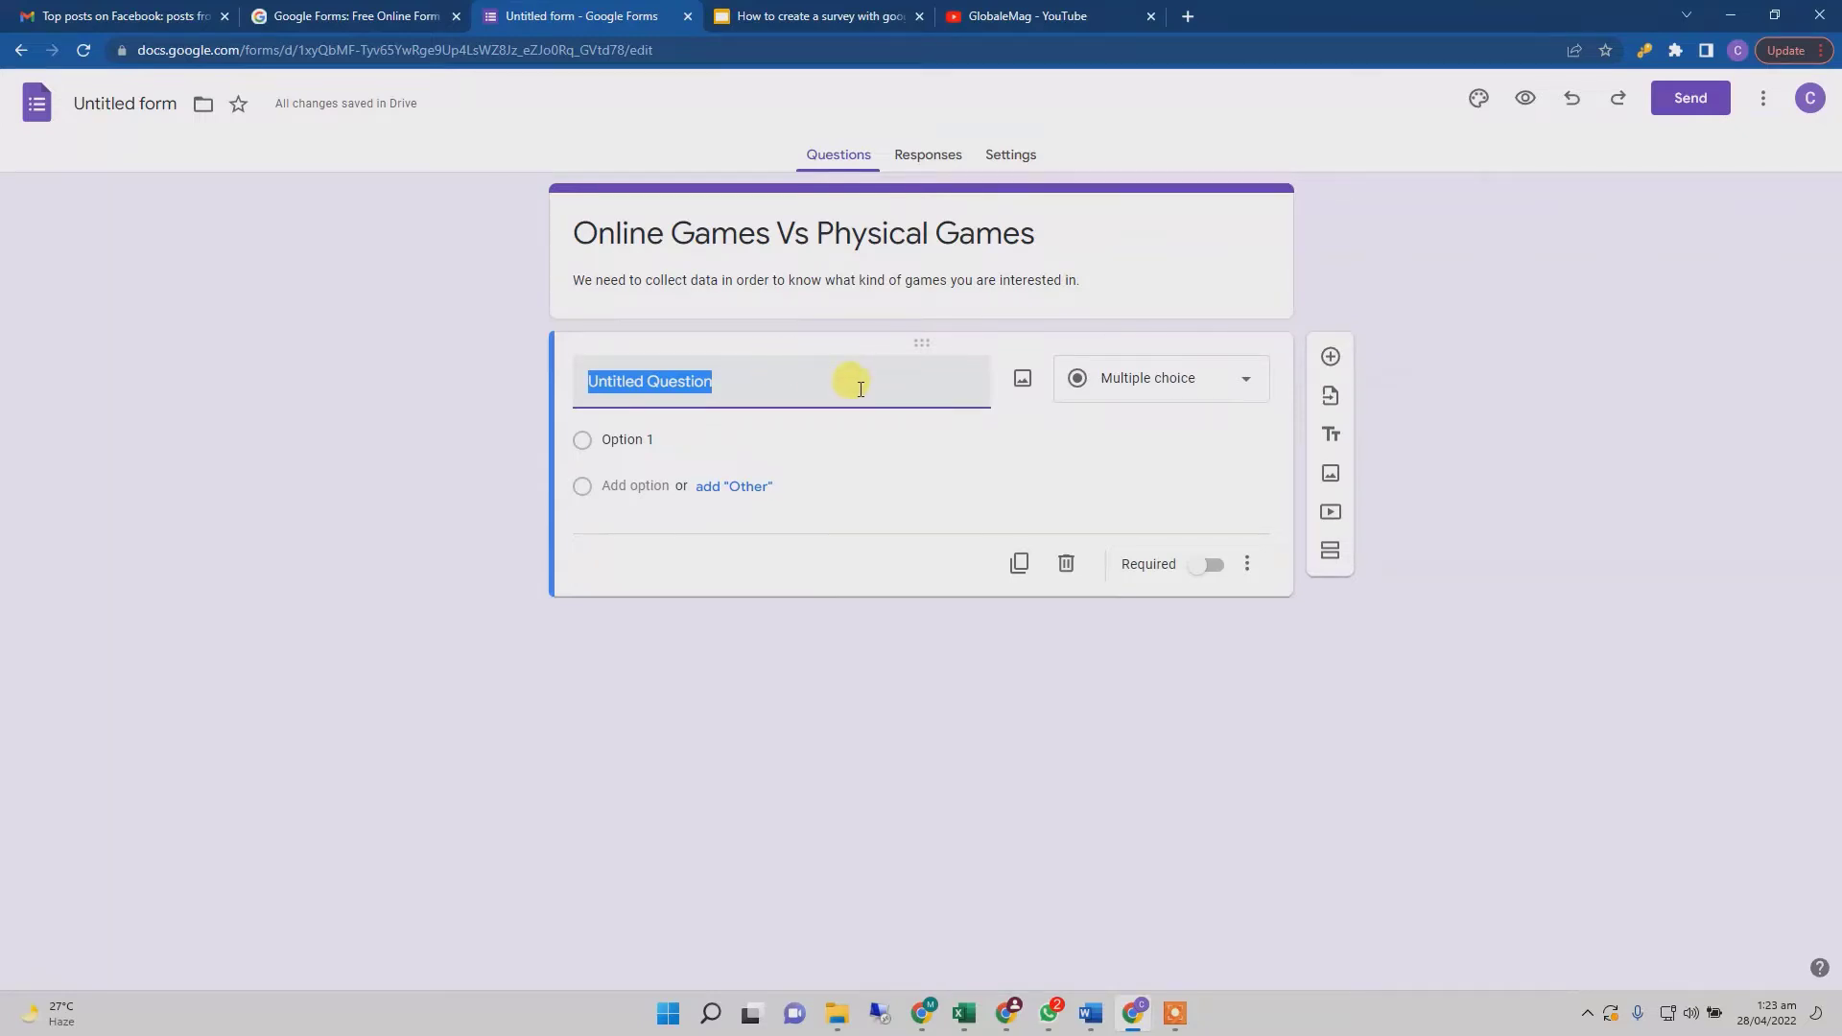
left_click(1250, 385)
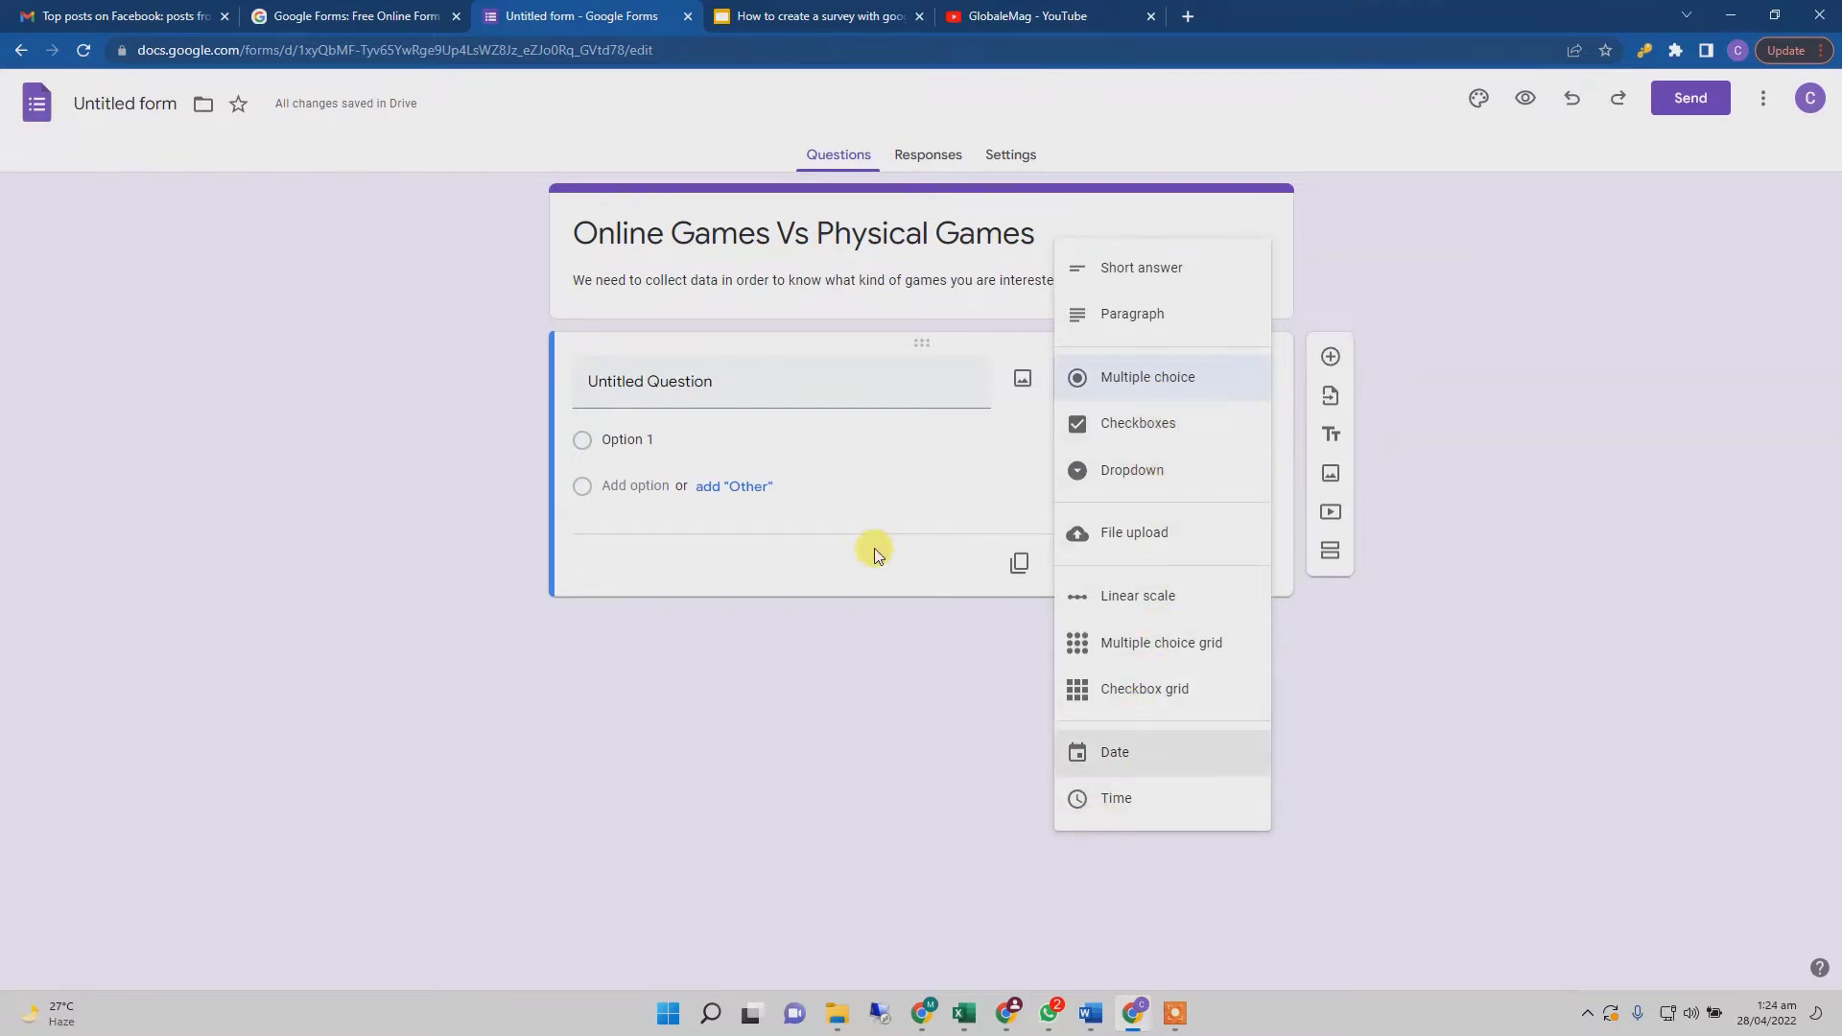
left_click(823, 400)
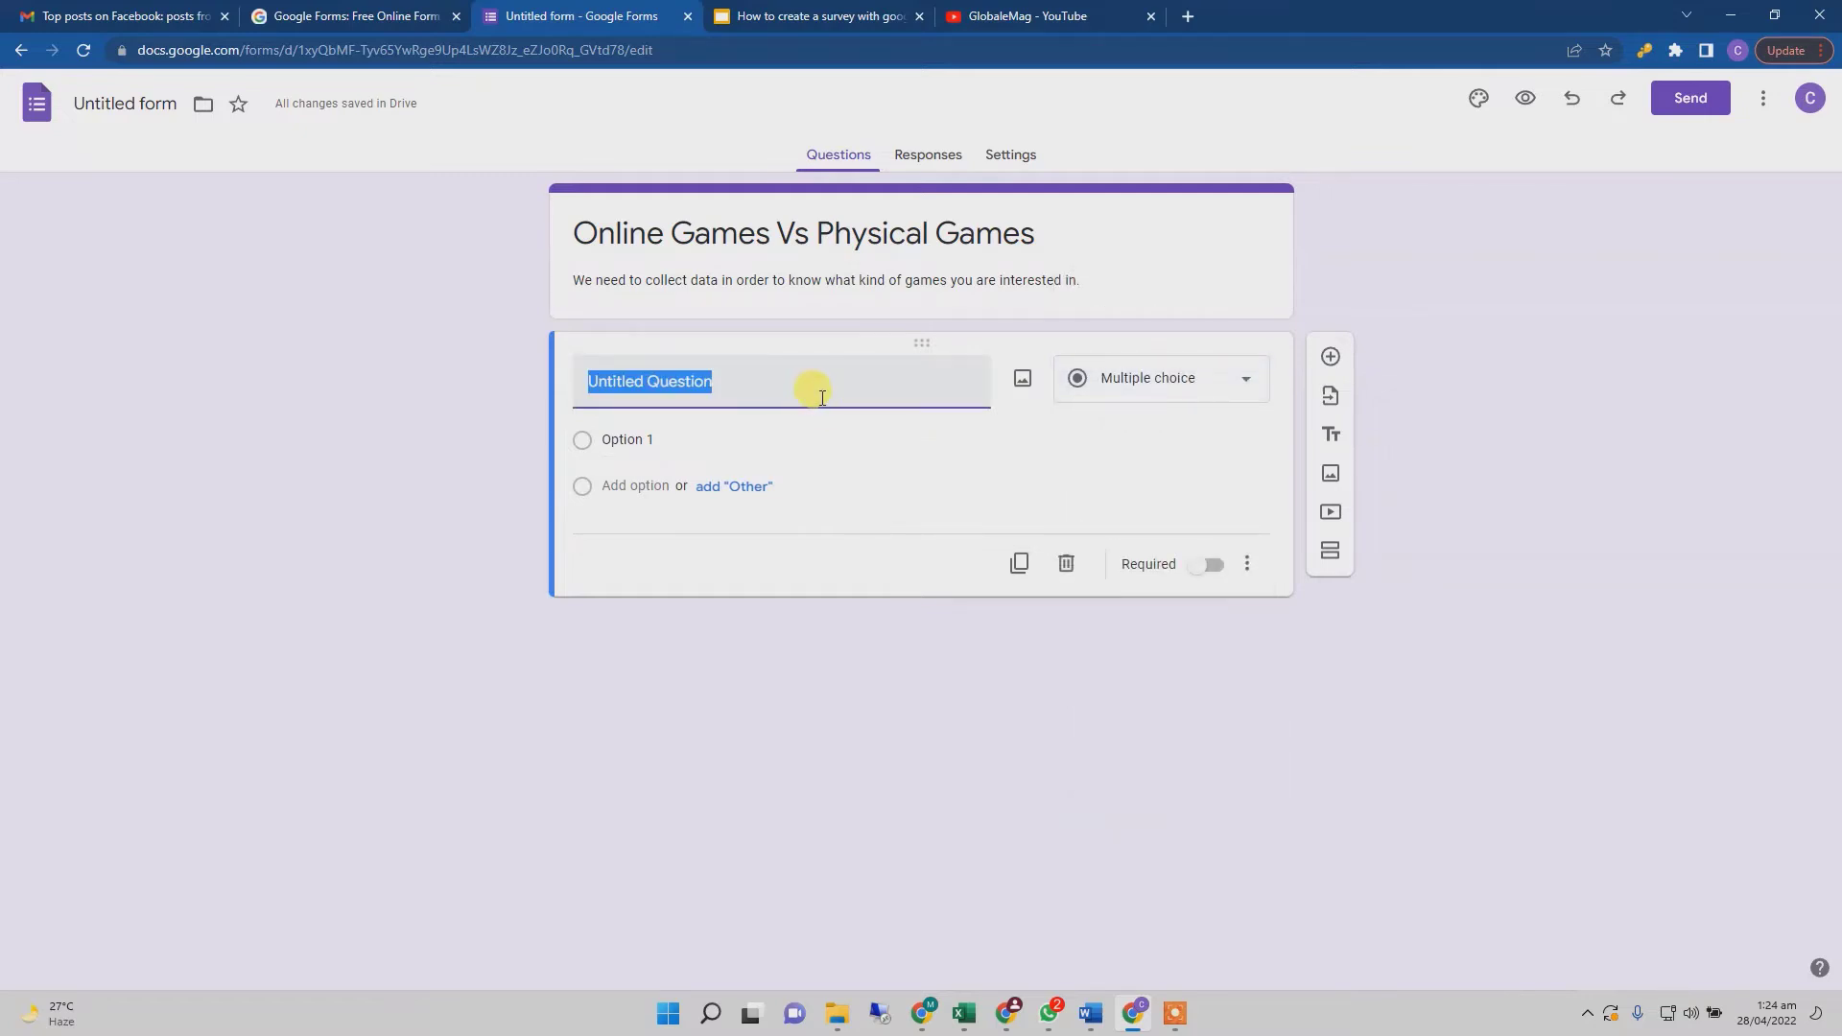
type("Name")
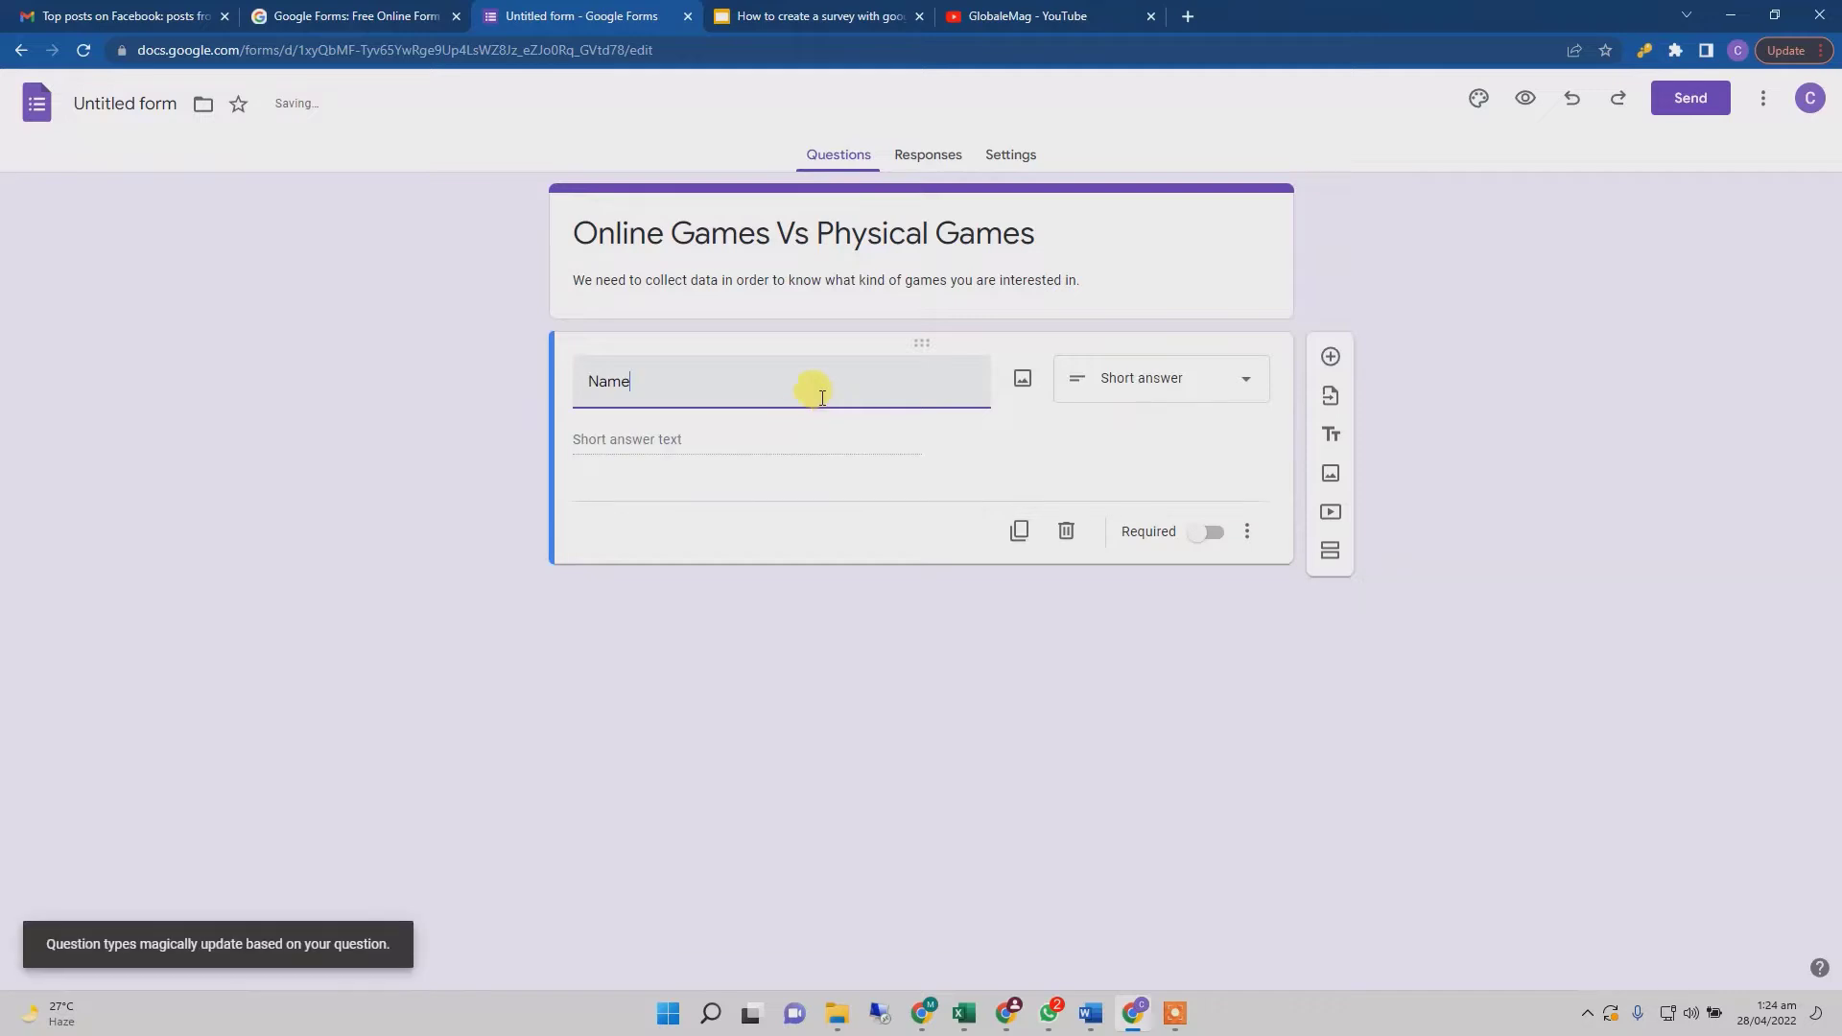
left_click(1153, 403)
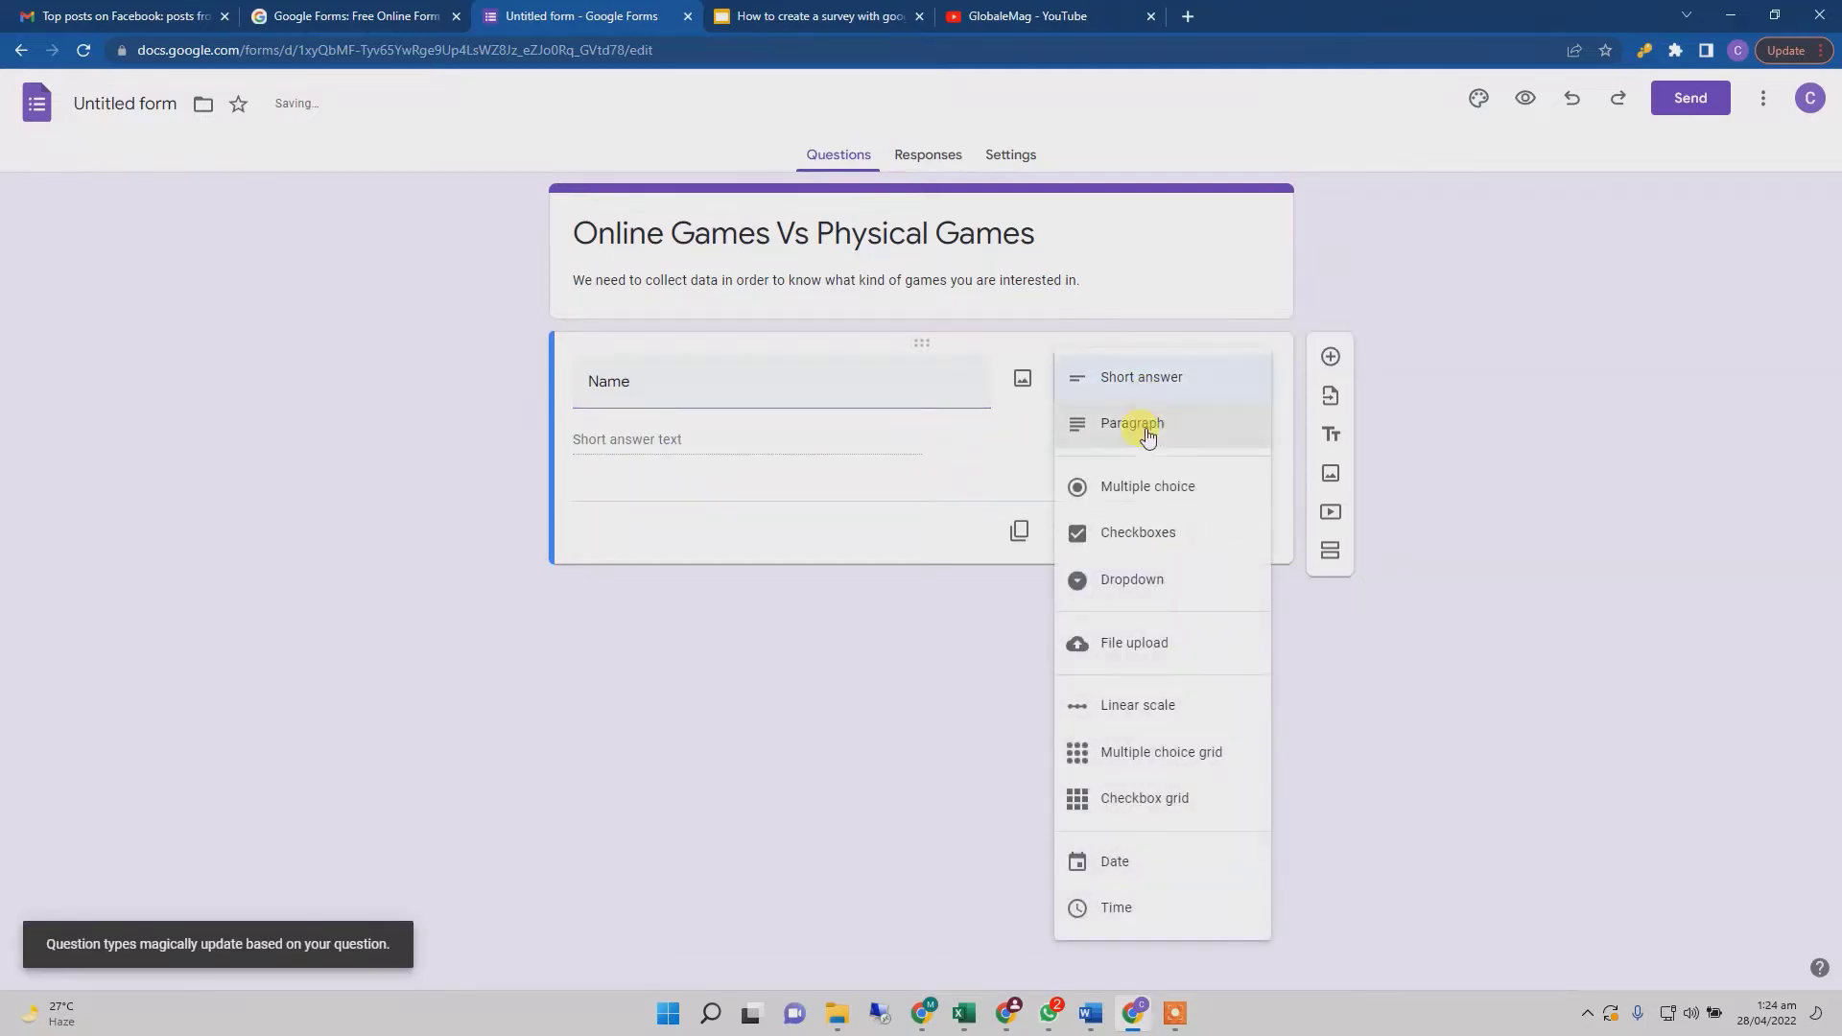
left_click(1166, 384)
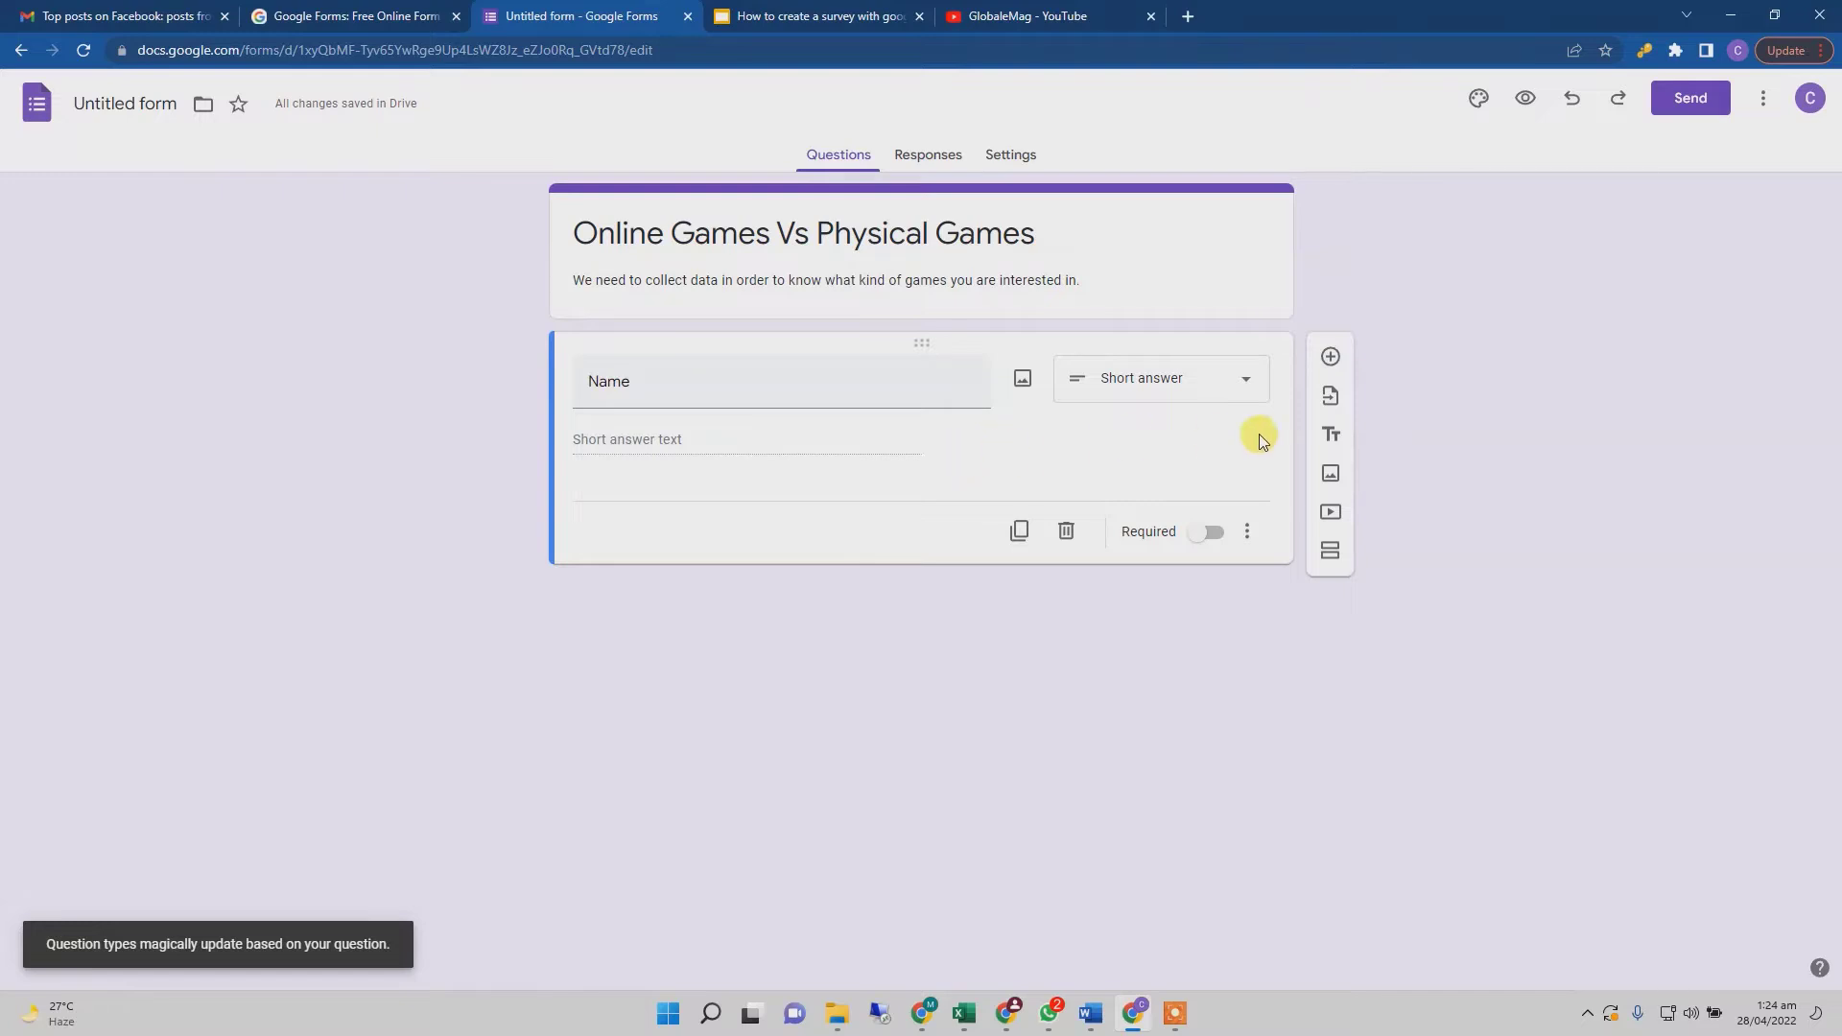
left_click(1331, 359)
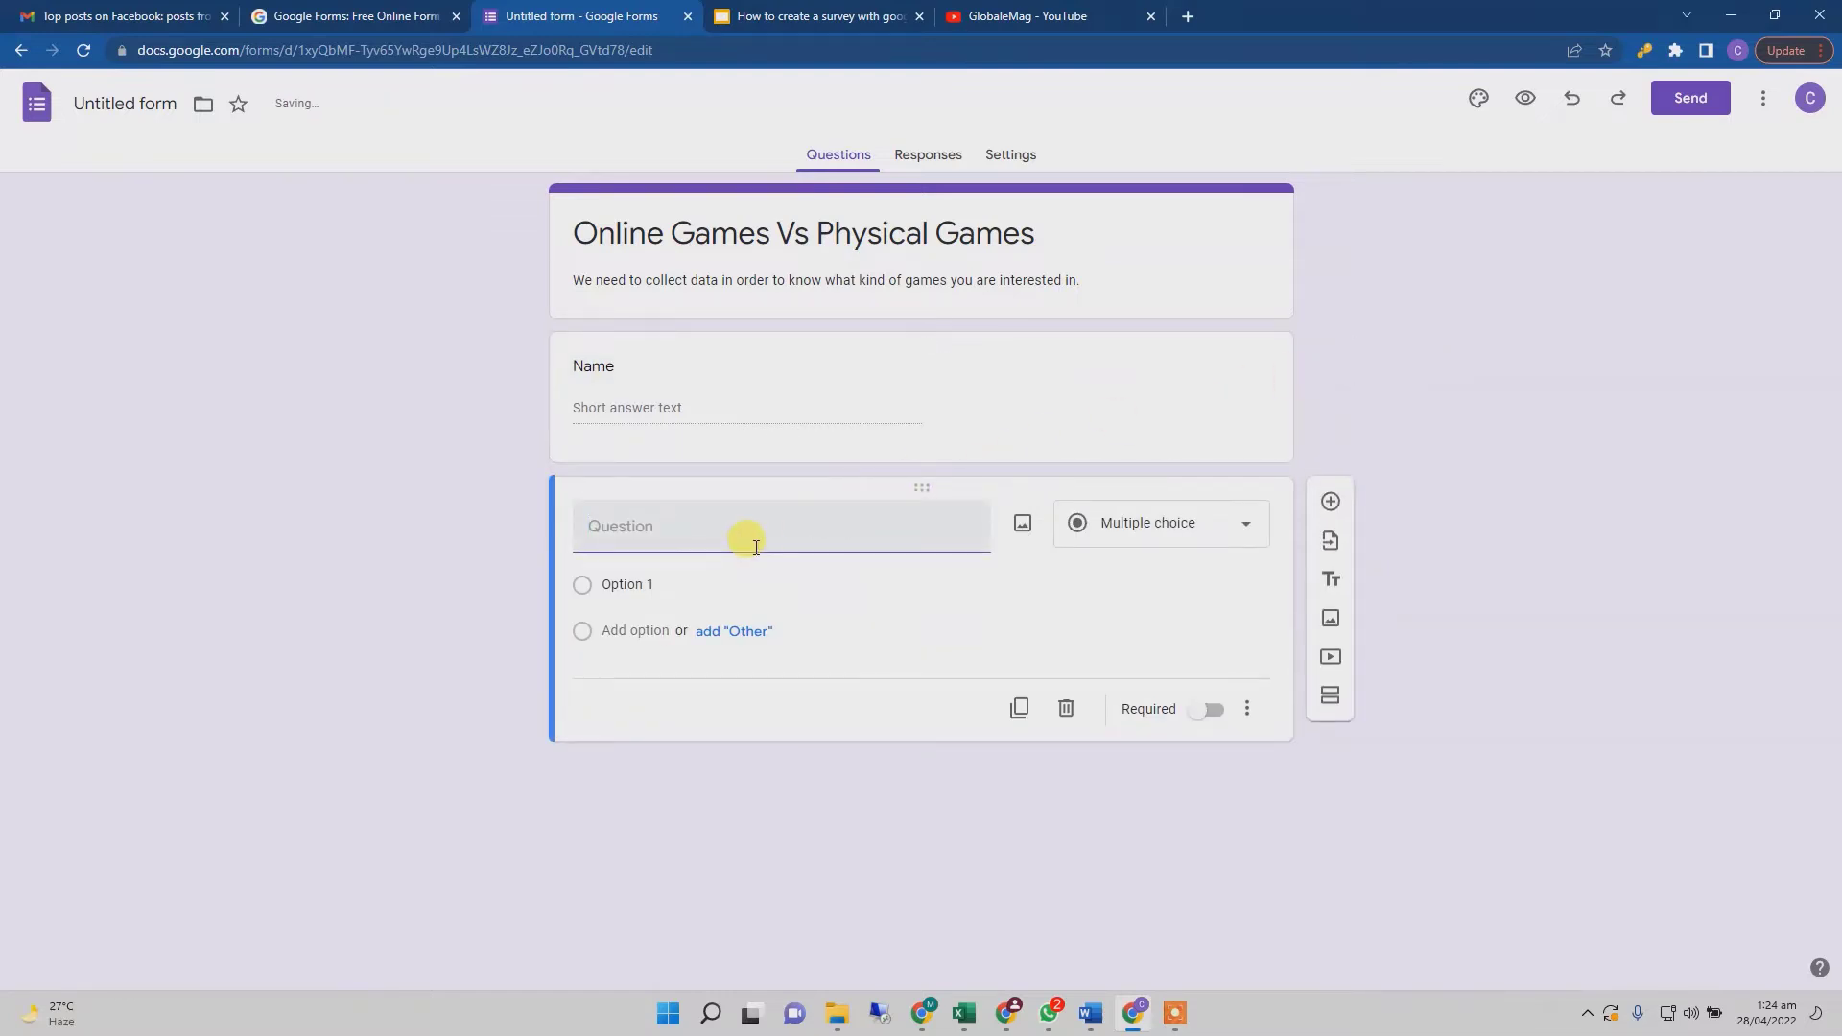
- Title the second question 'Email' and add Text → Email response validation
type("Email")
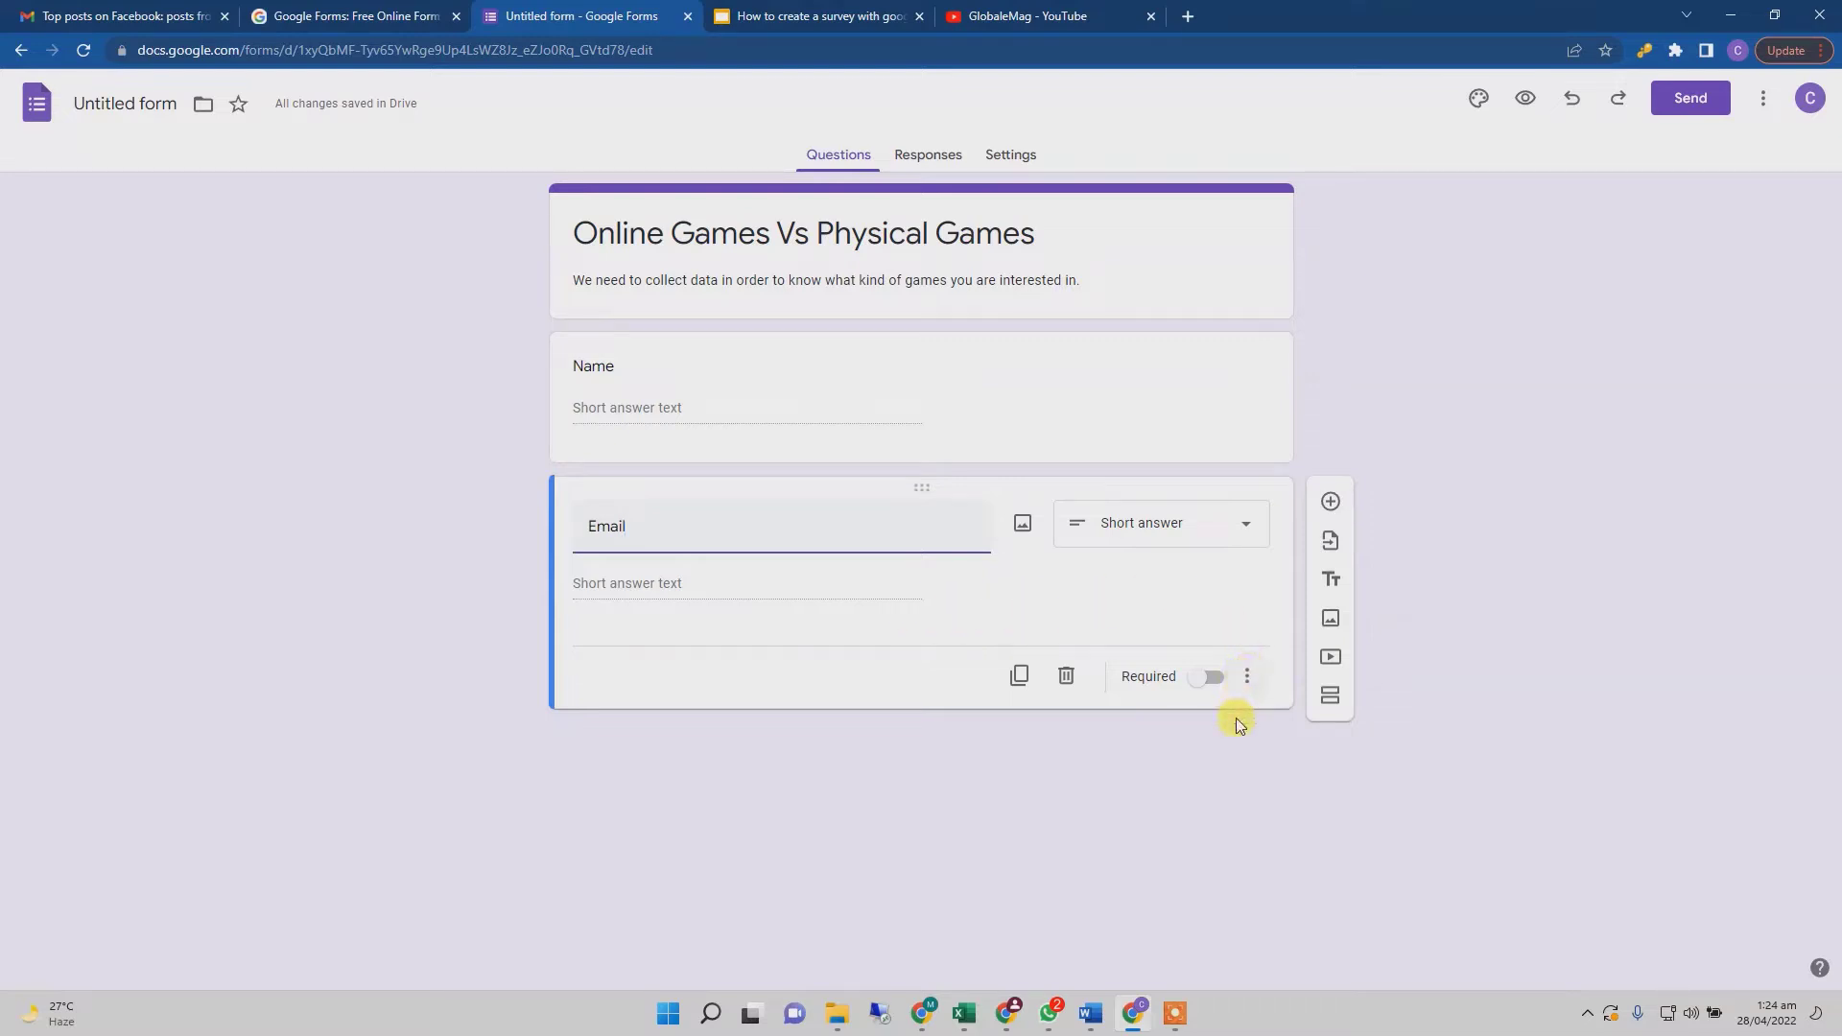
left_click(1246, 680)
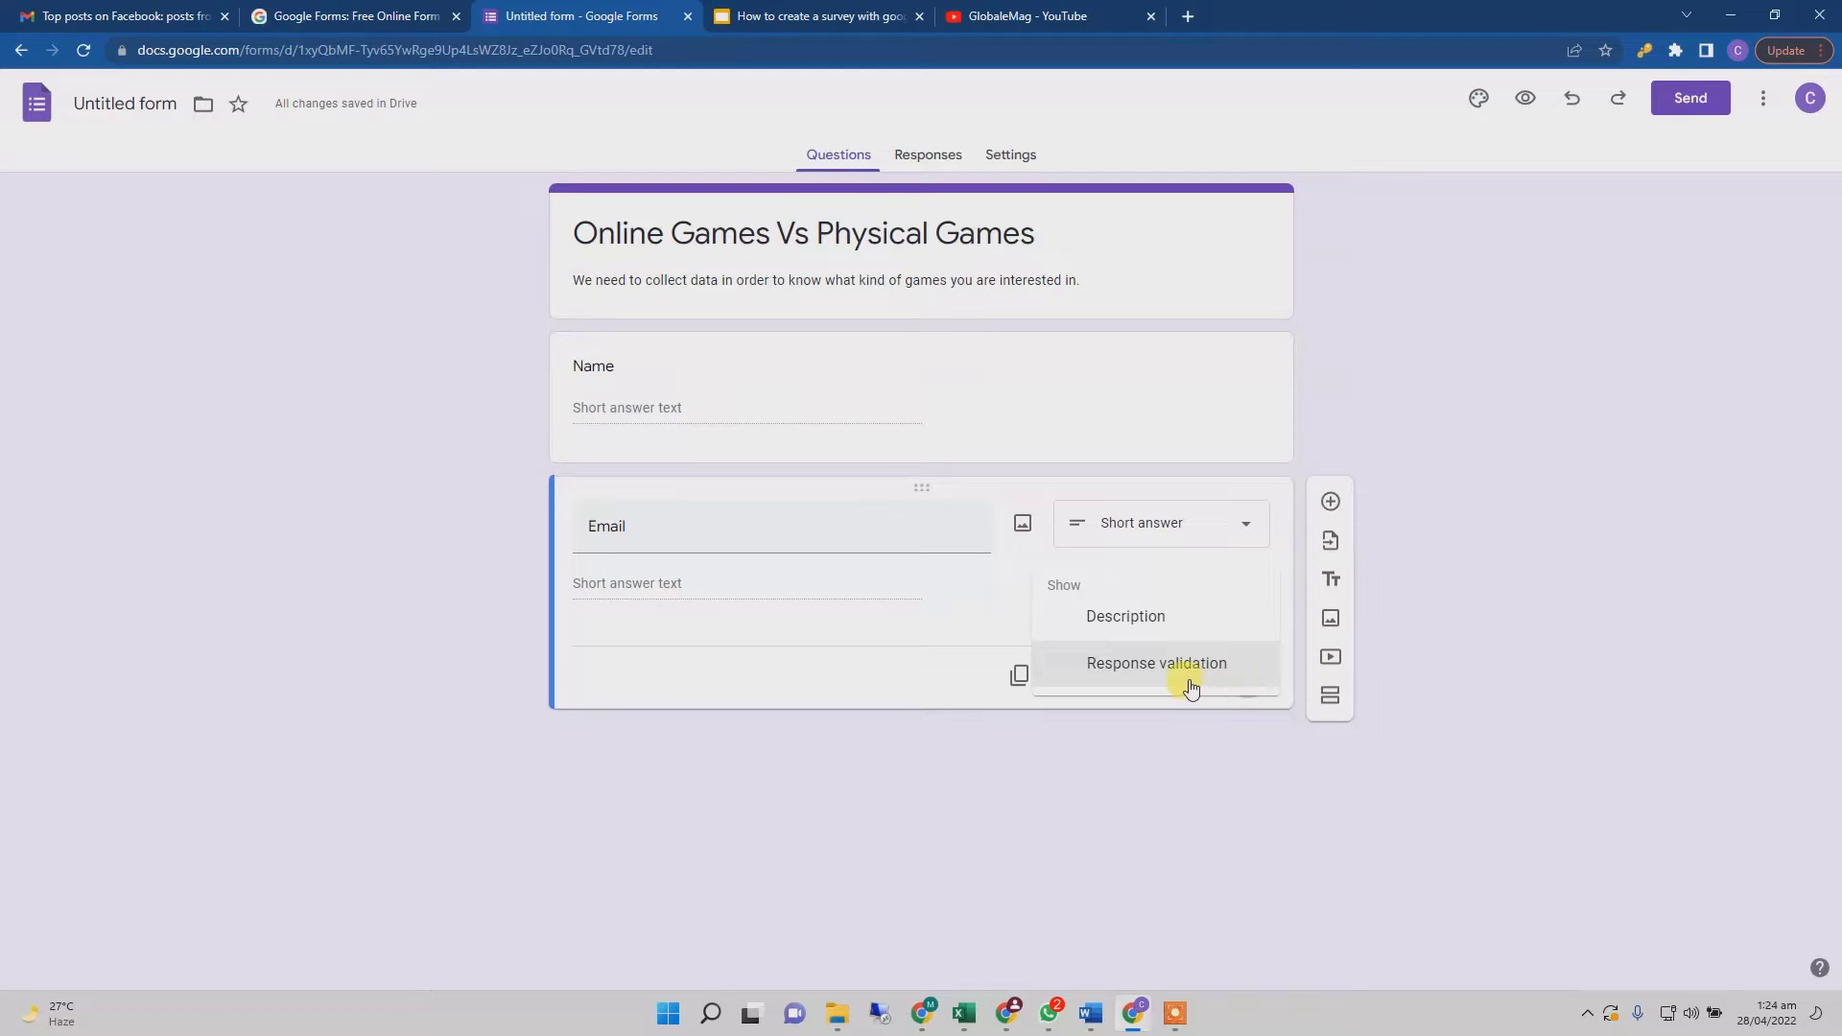
left_click(1163, 666)
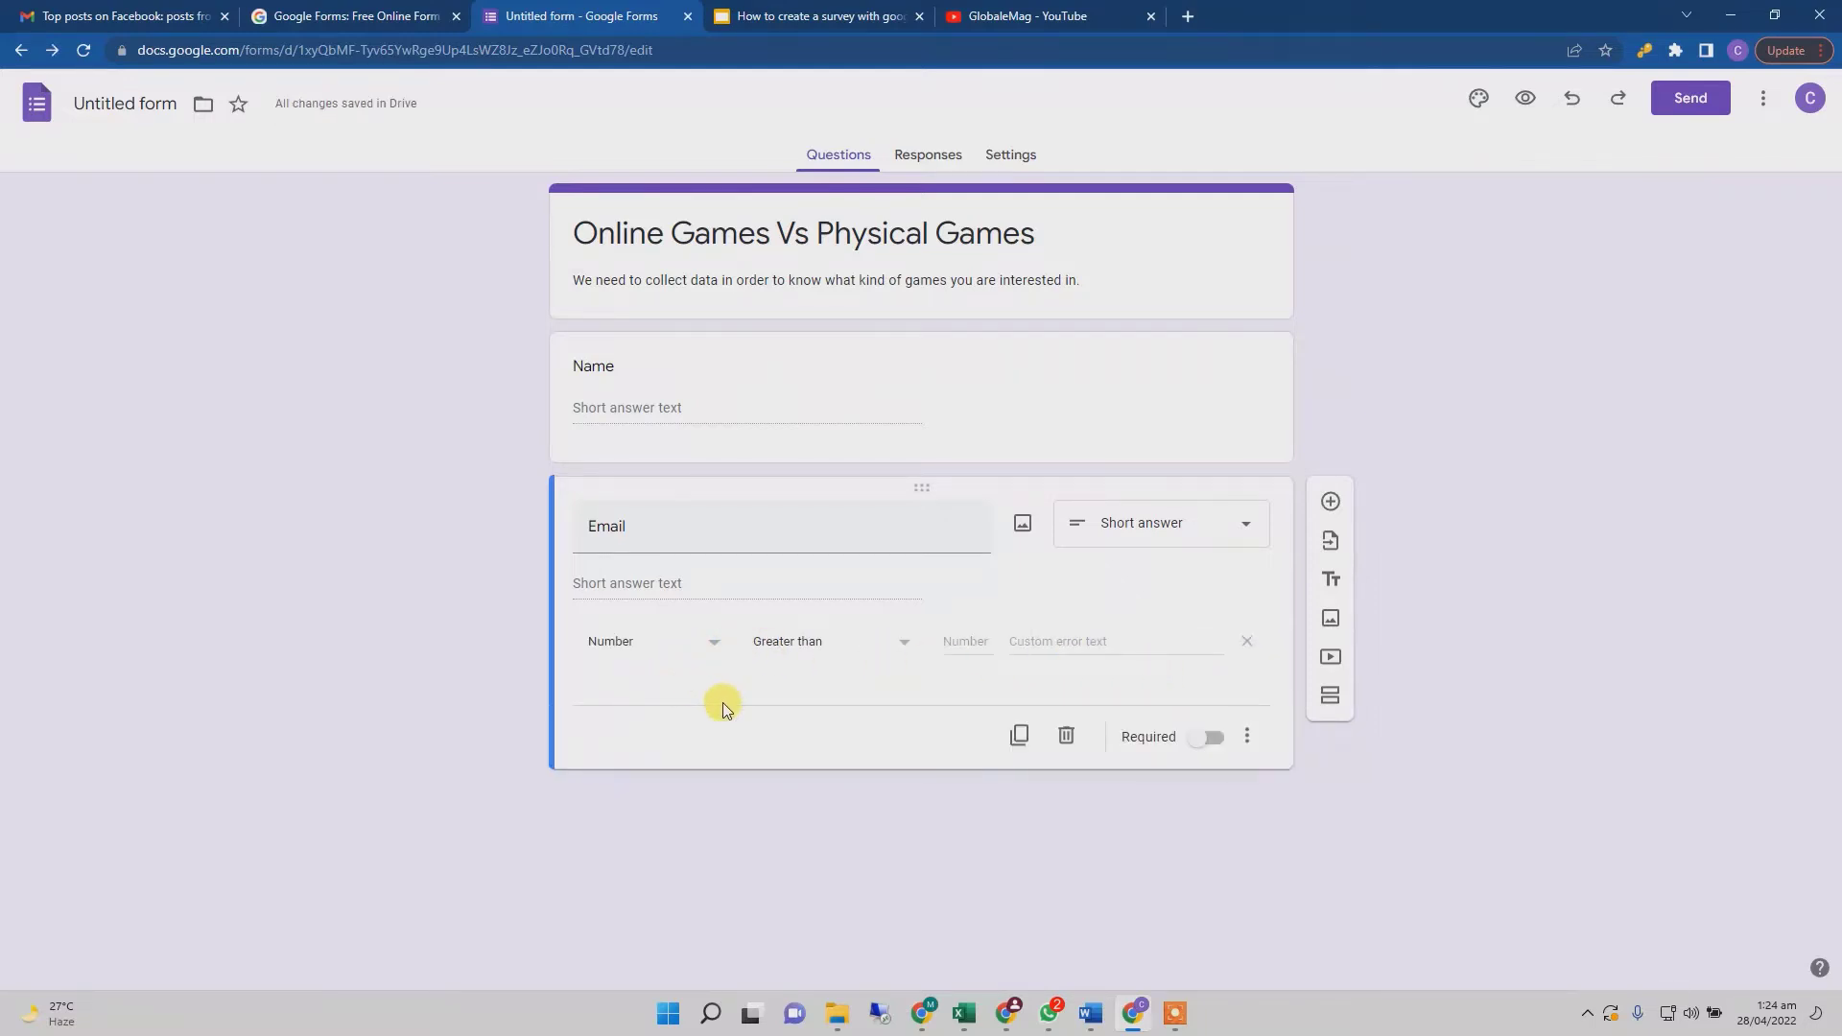
left_click(714, 645)
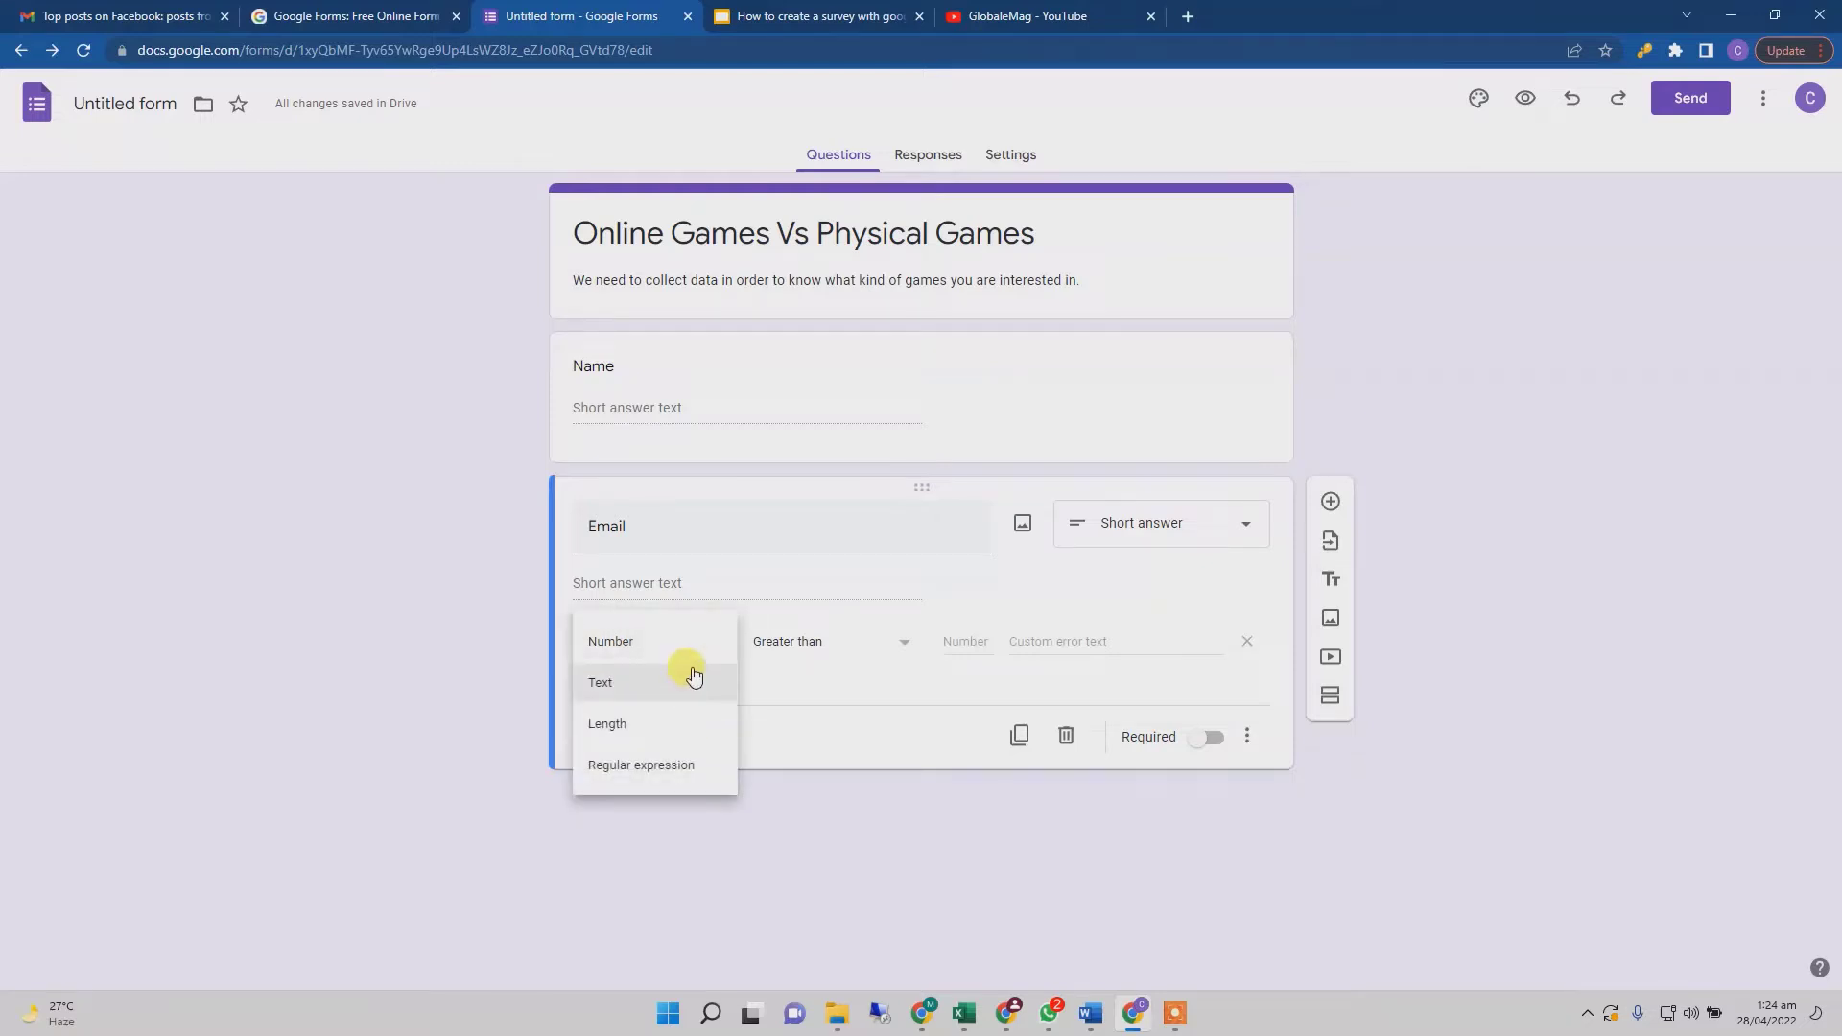
left_click(691, 683)
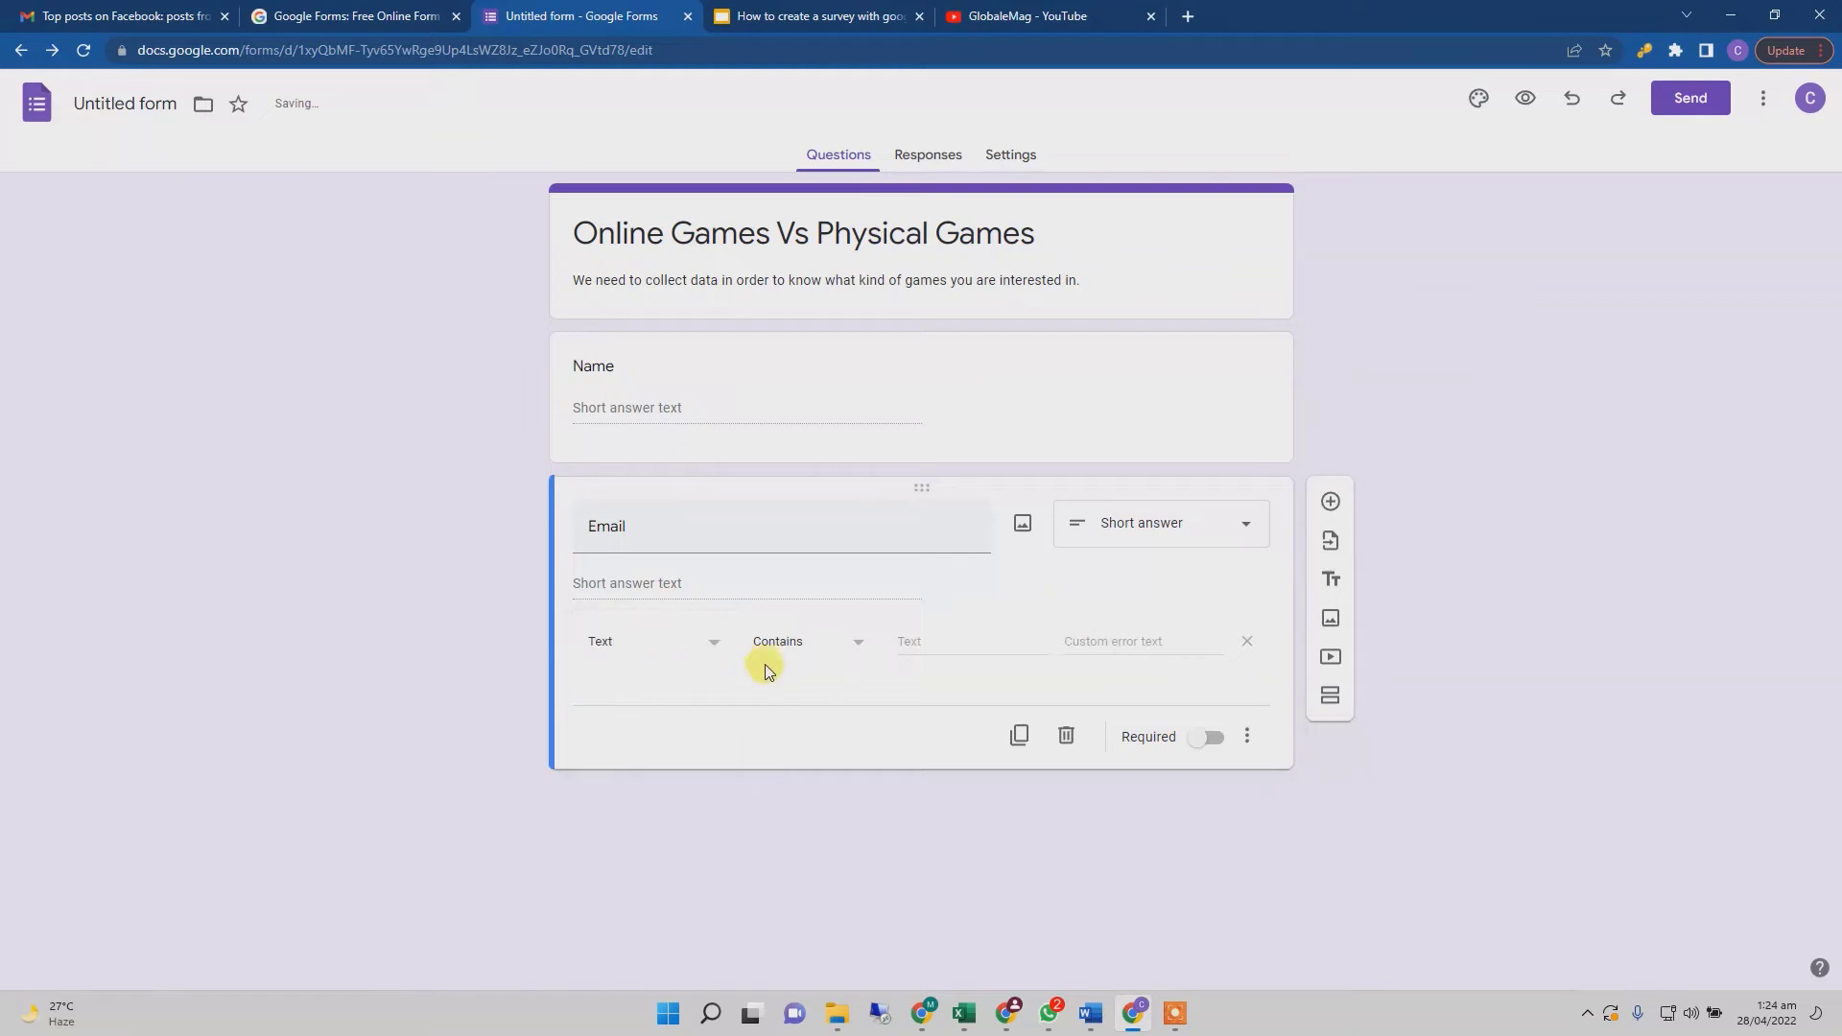
left_click(836, 643)
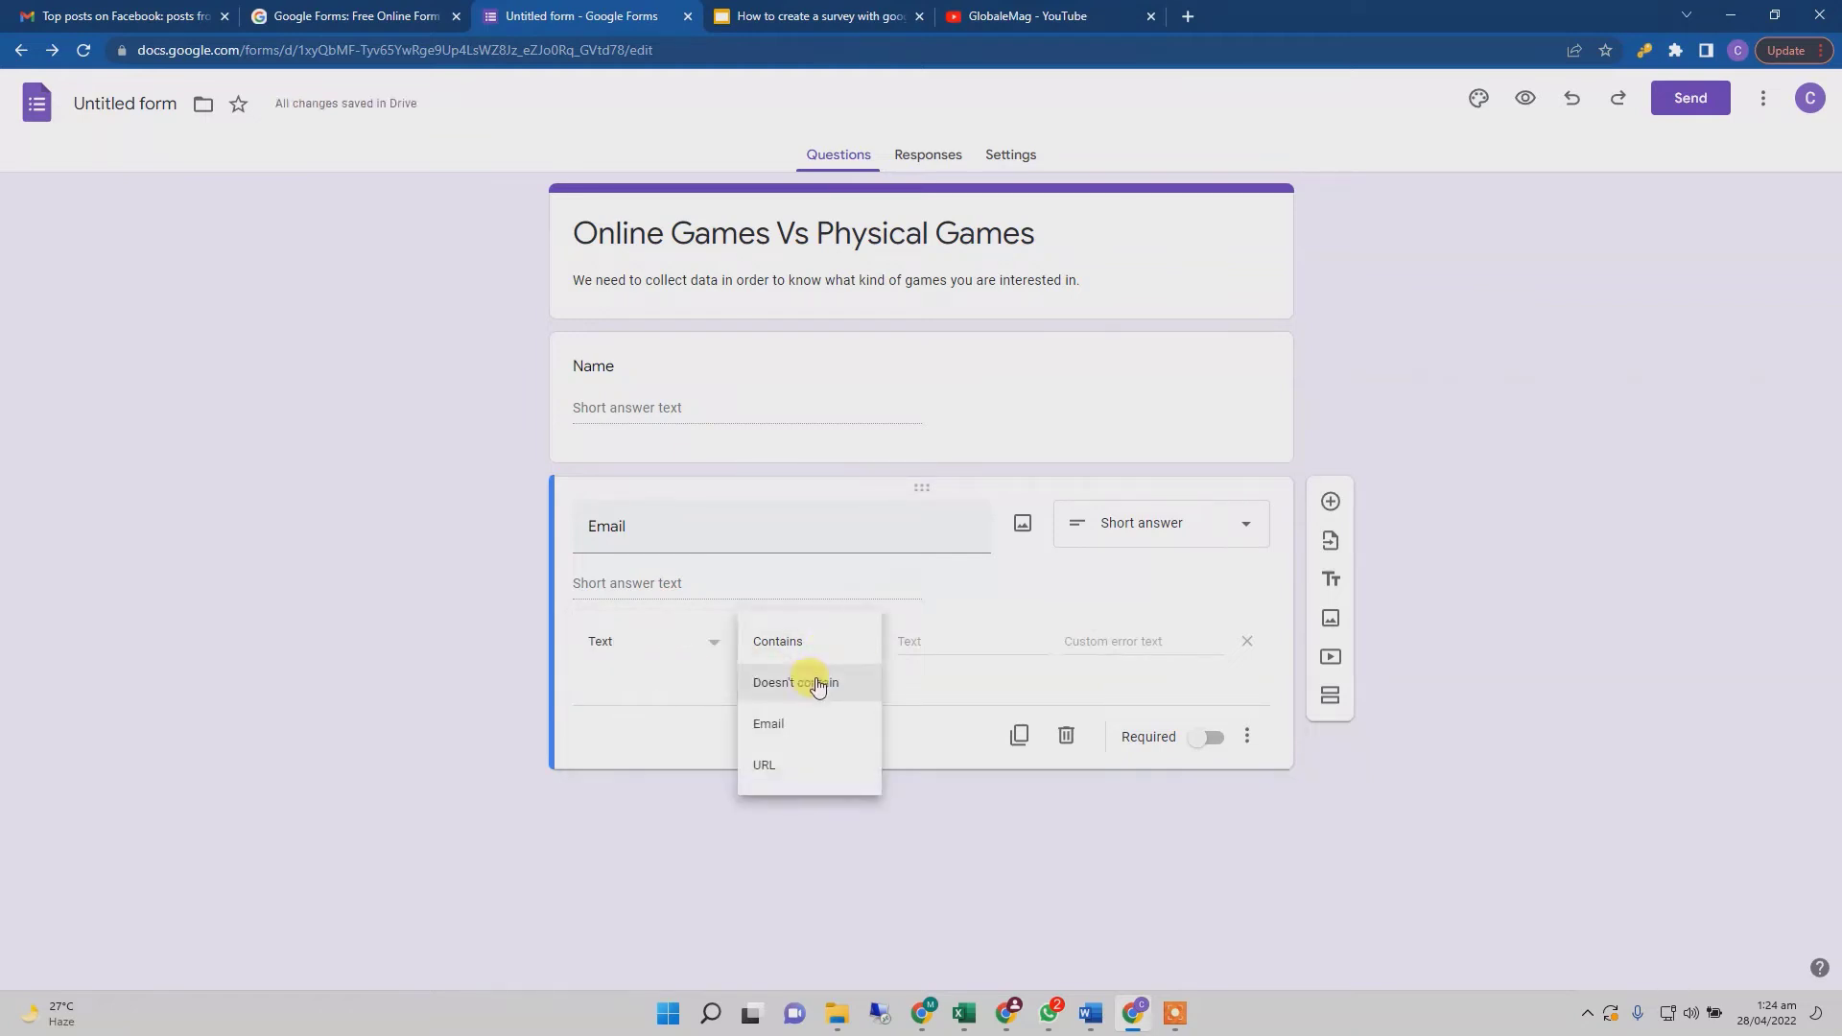
left_click(818, 719)
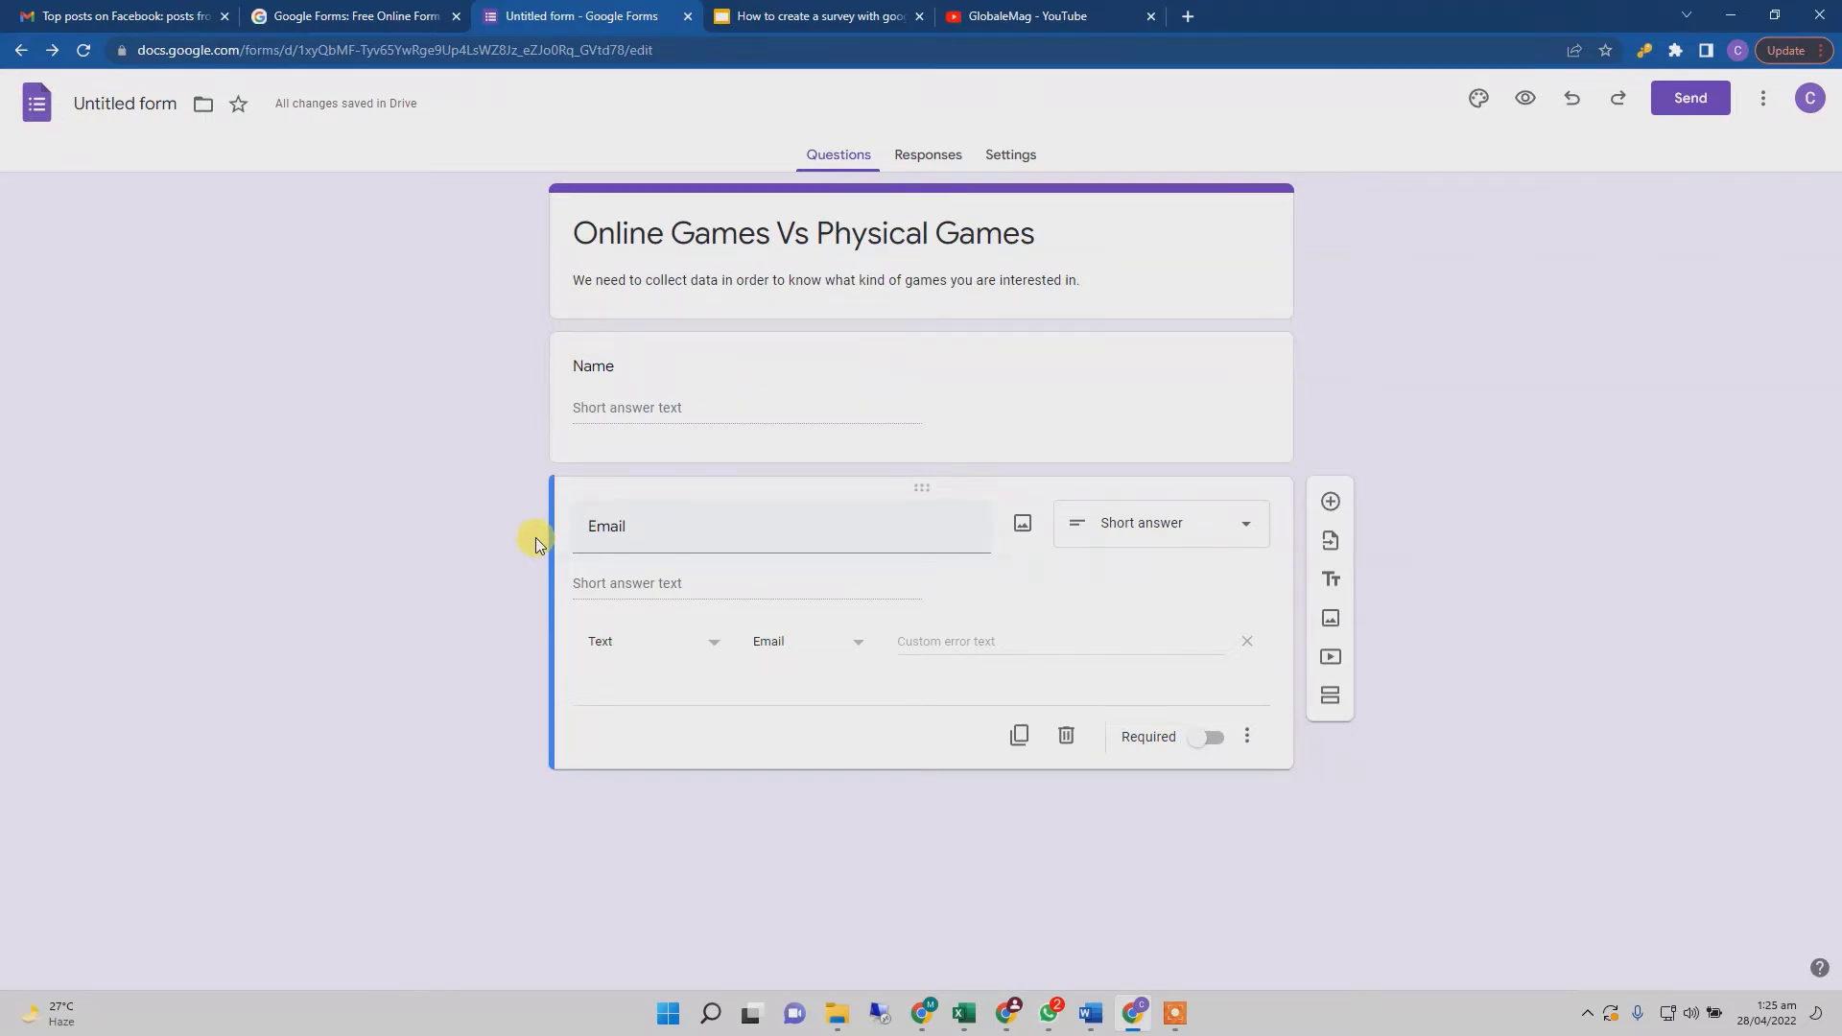
- Add a third question, 'What kind of games you like to play online or Physical?'
left_click(1332, 503)
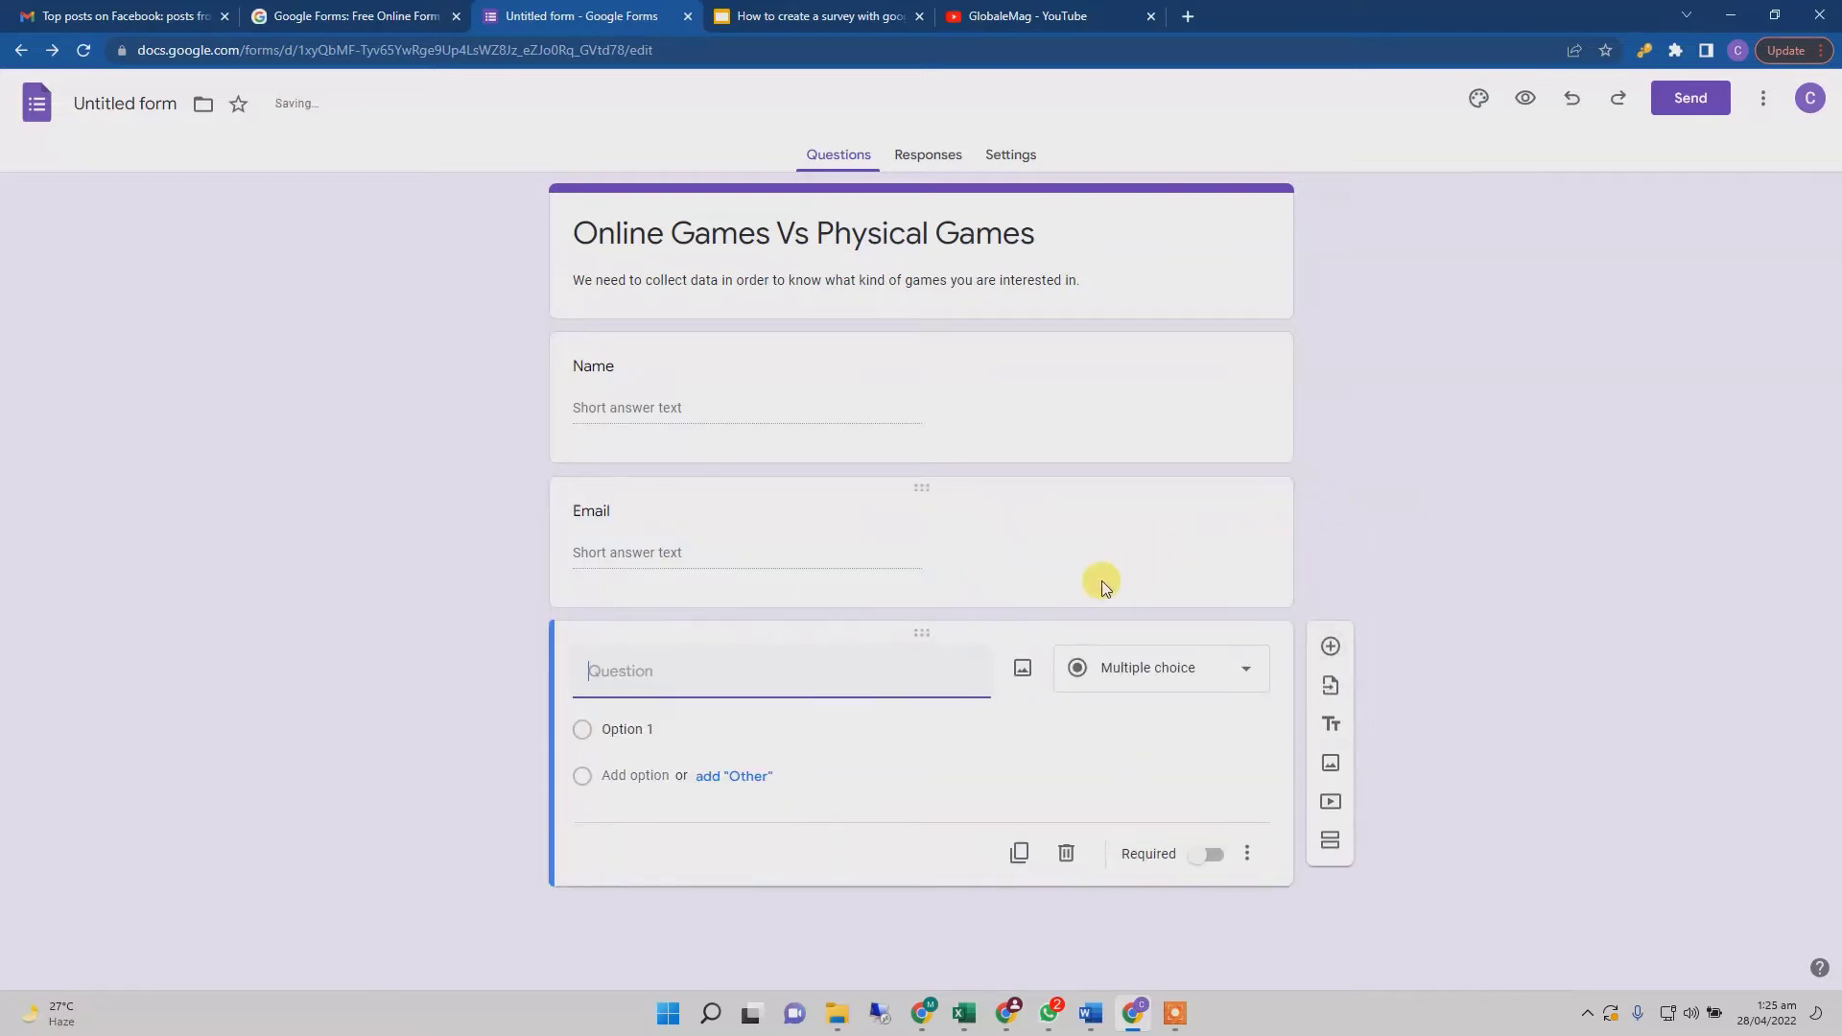
type("What Kind")
key("BackSpace")
key("BackSpace")
key("BackSpace")
key("BackSpace")
type("kind of games you like to play")
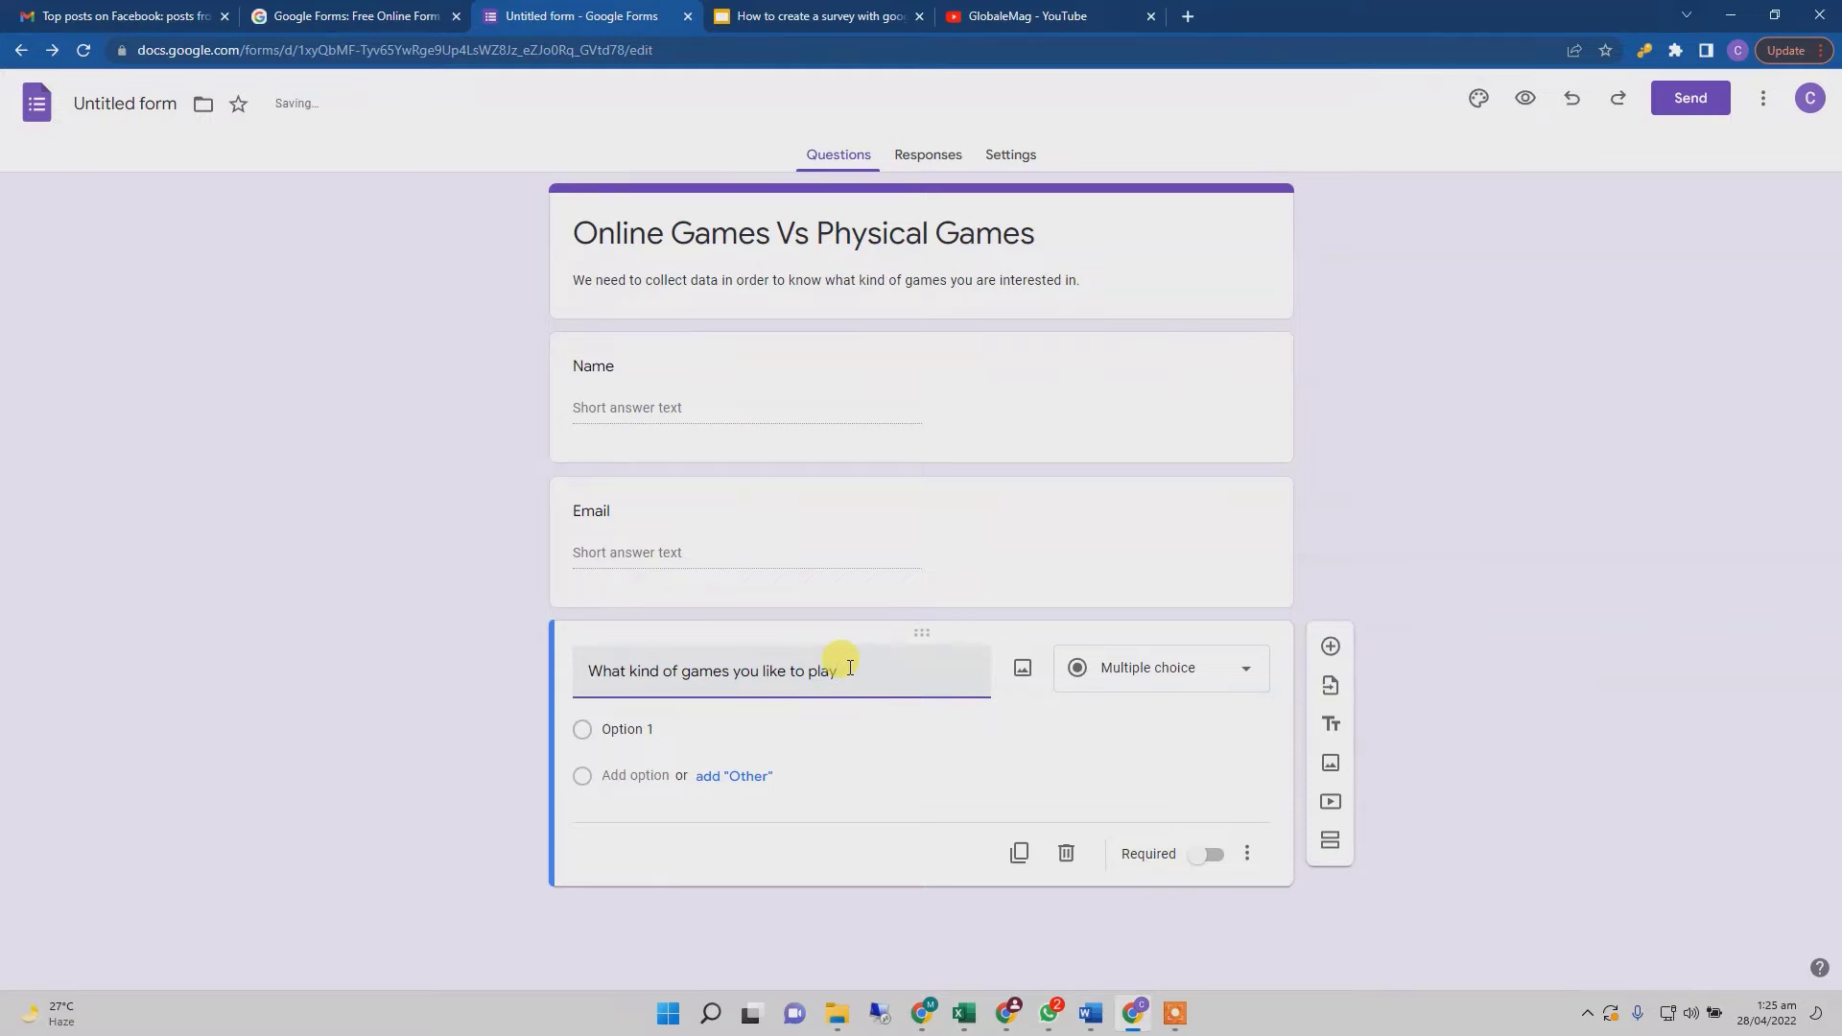
type(" online or Physical?")
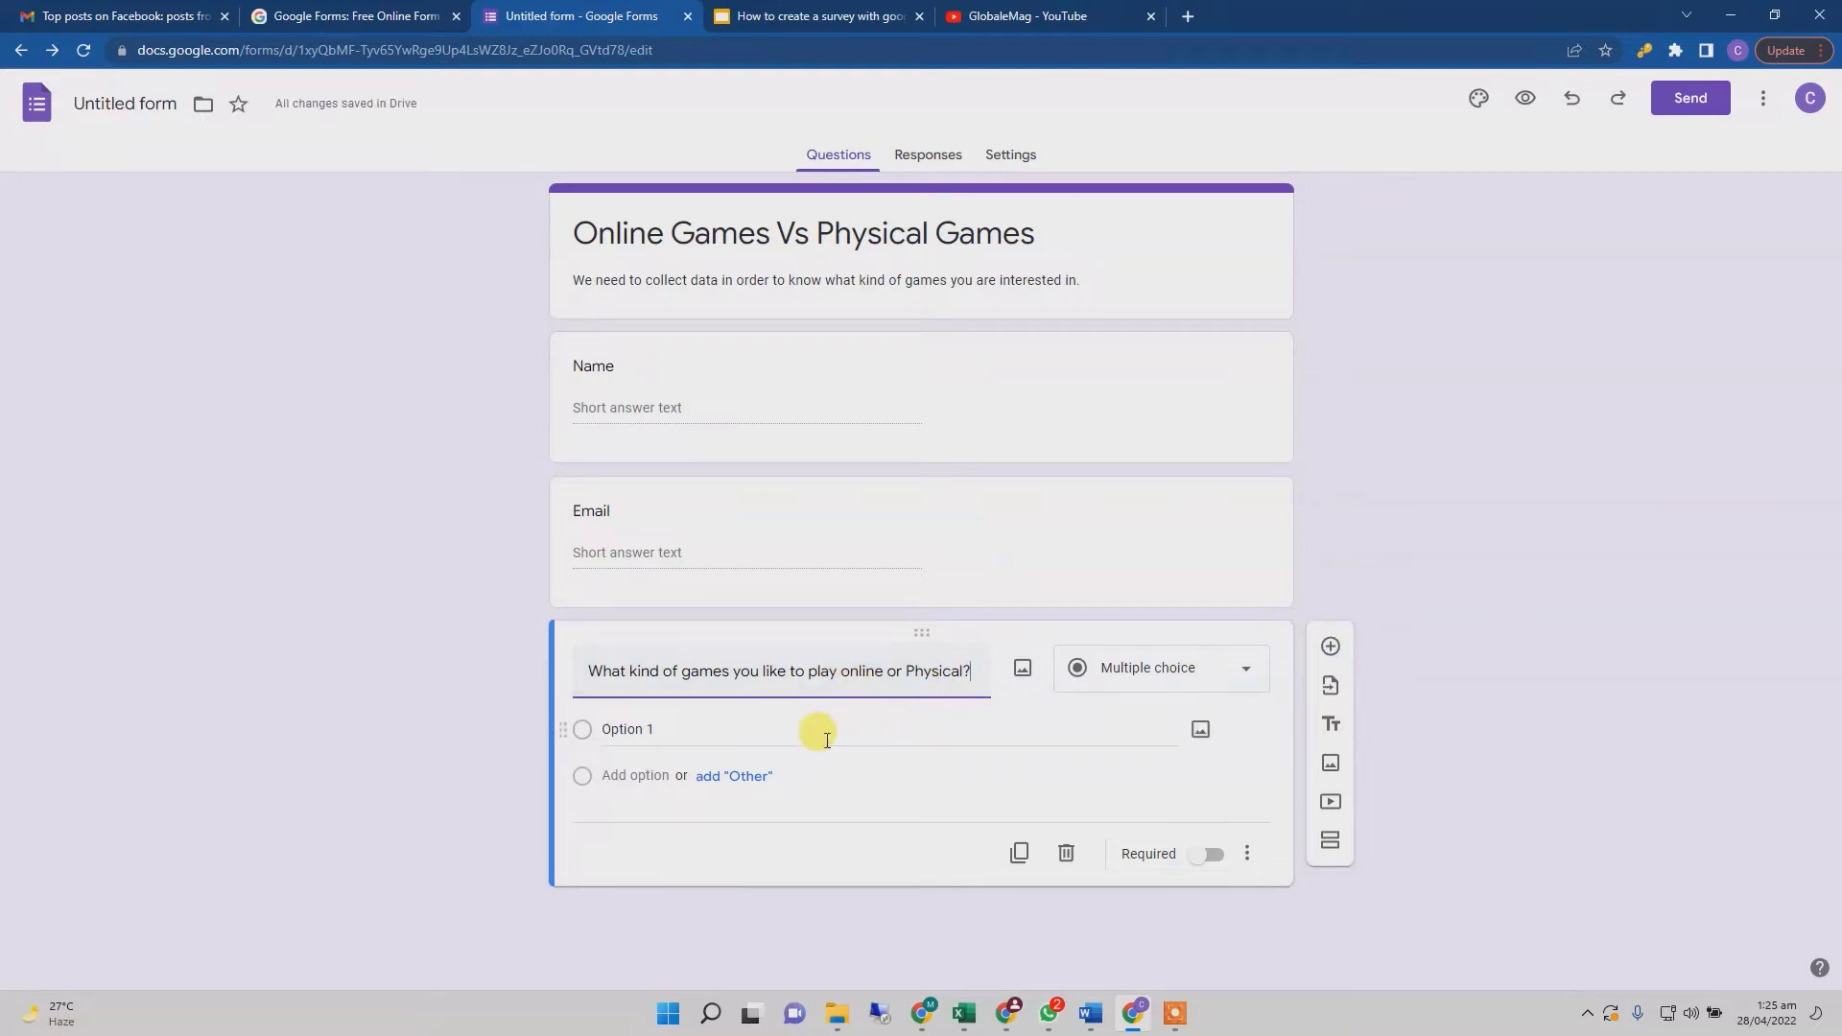
- Give it the options Online Games and Physical Games, removing an accidental Other choice
left_click(826, 739)
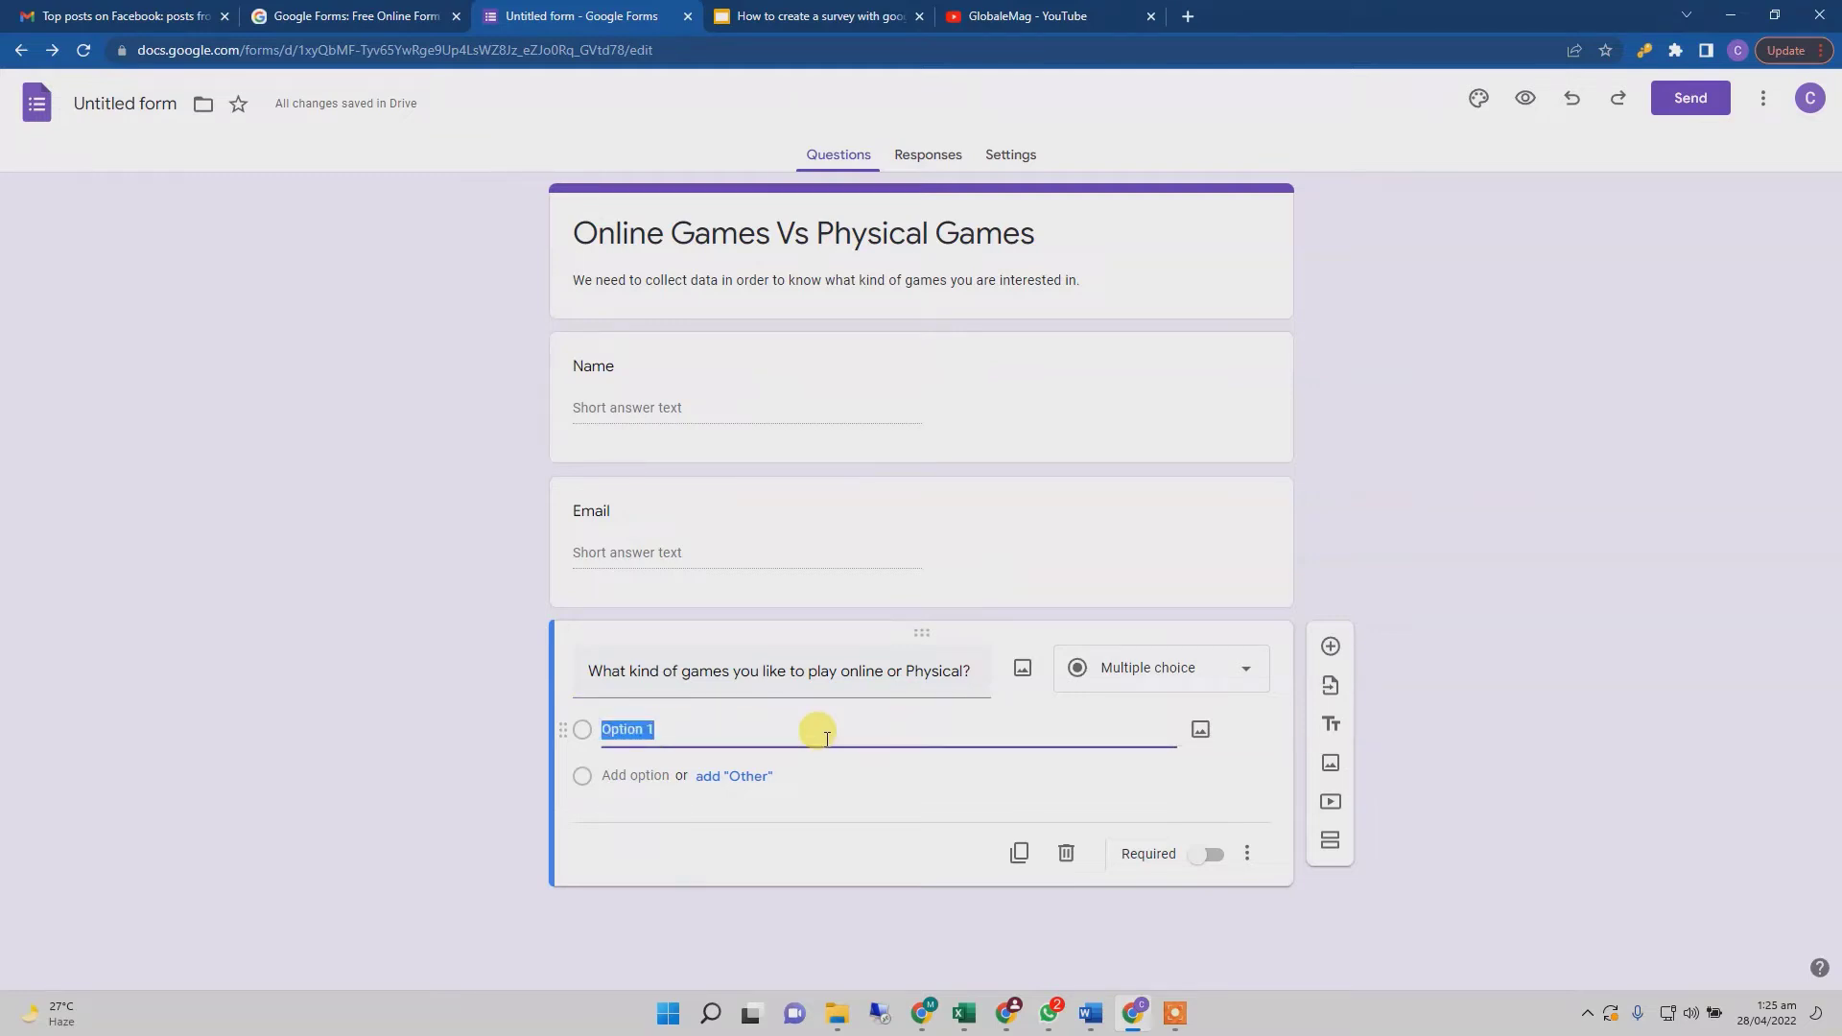
type("Online Games")
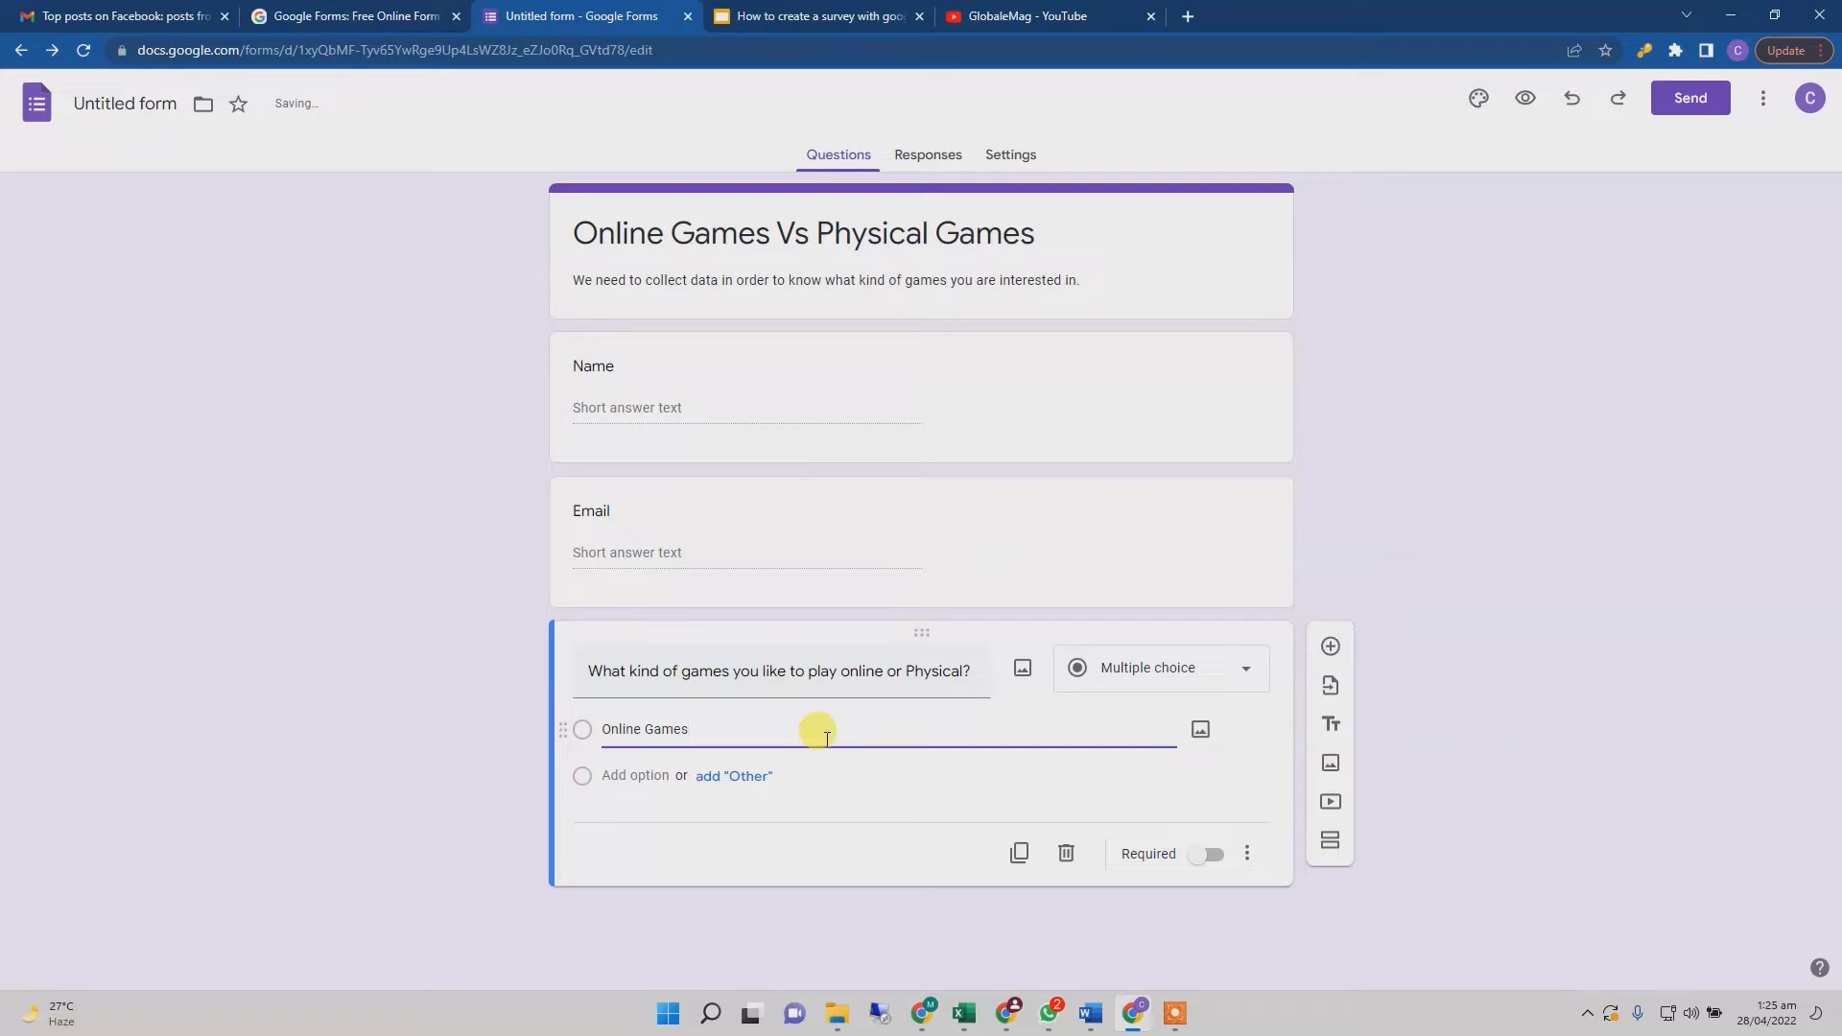
left_click(715, 779)
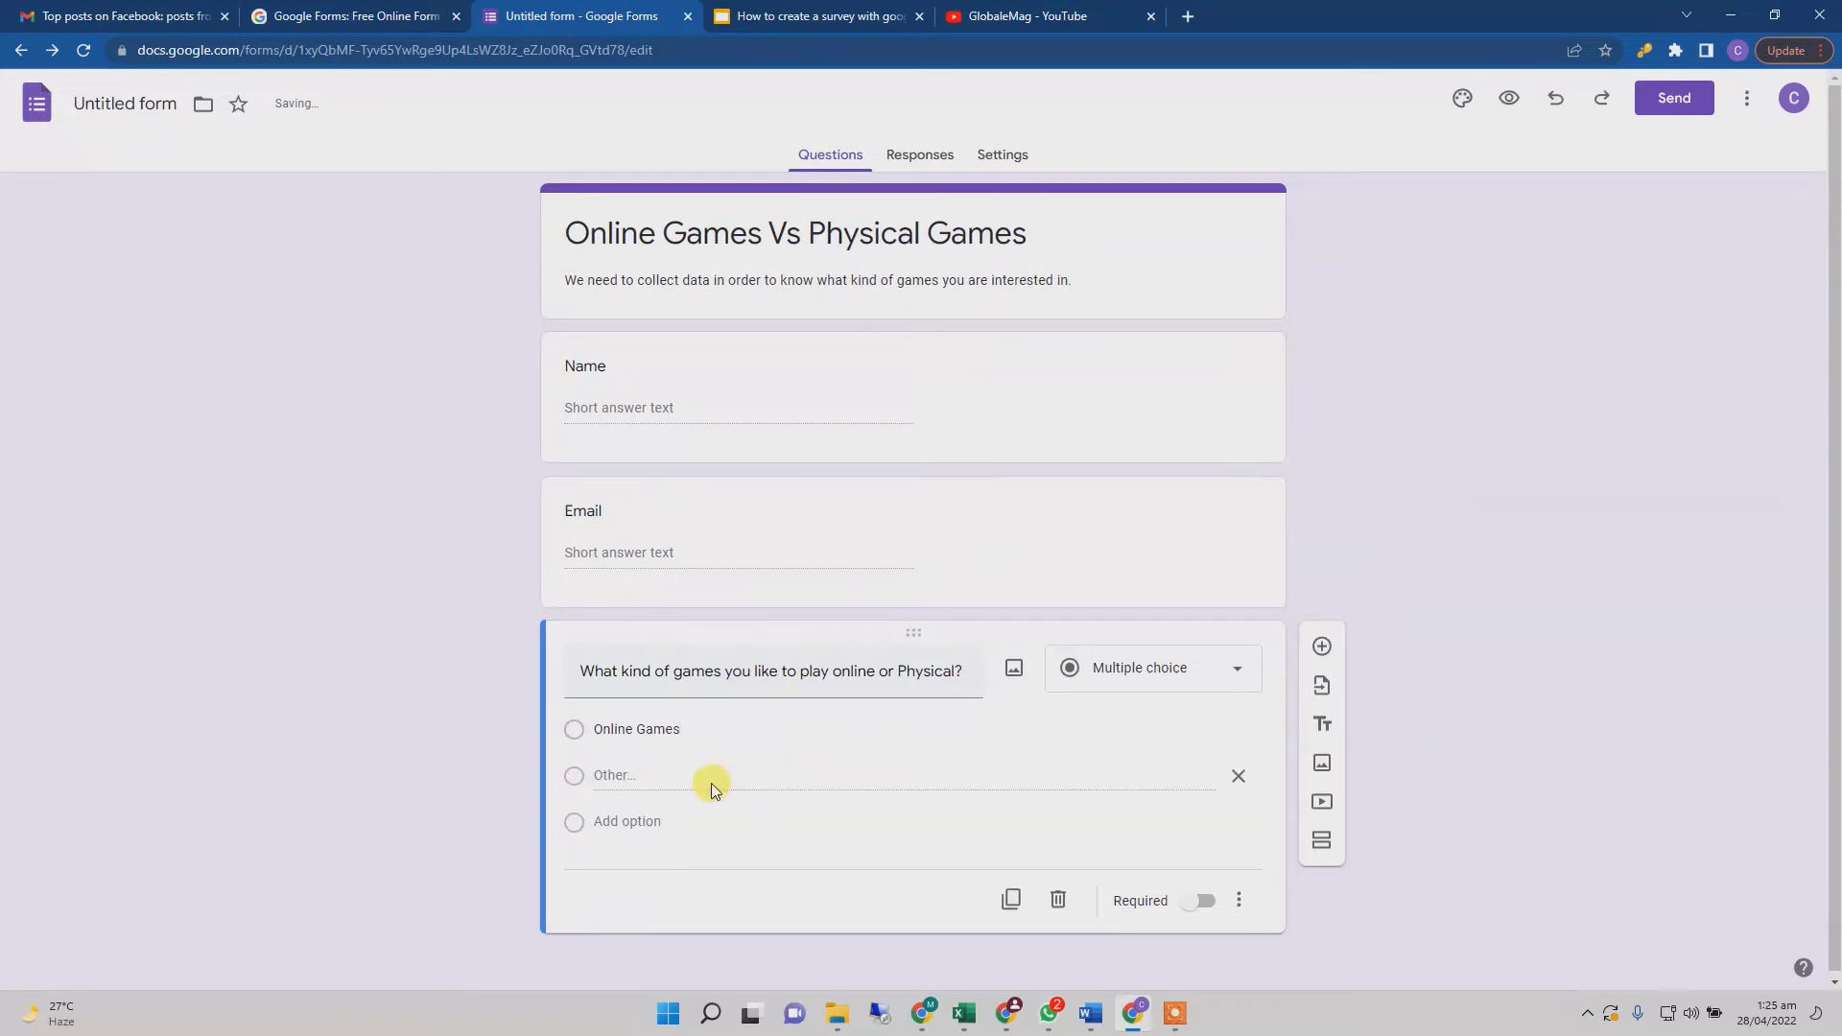
left_click(1238, 775)
left_click(652, 775)
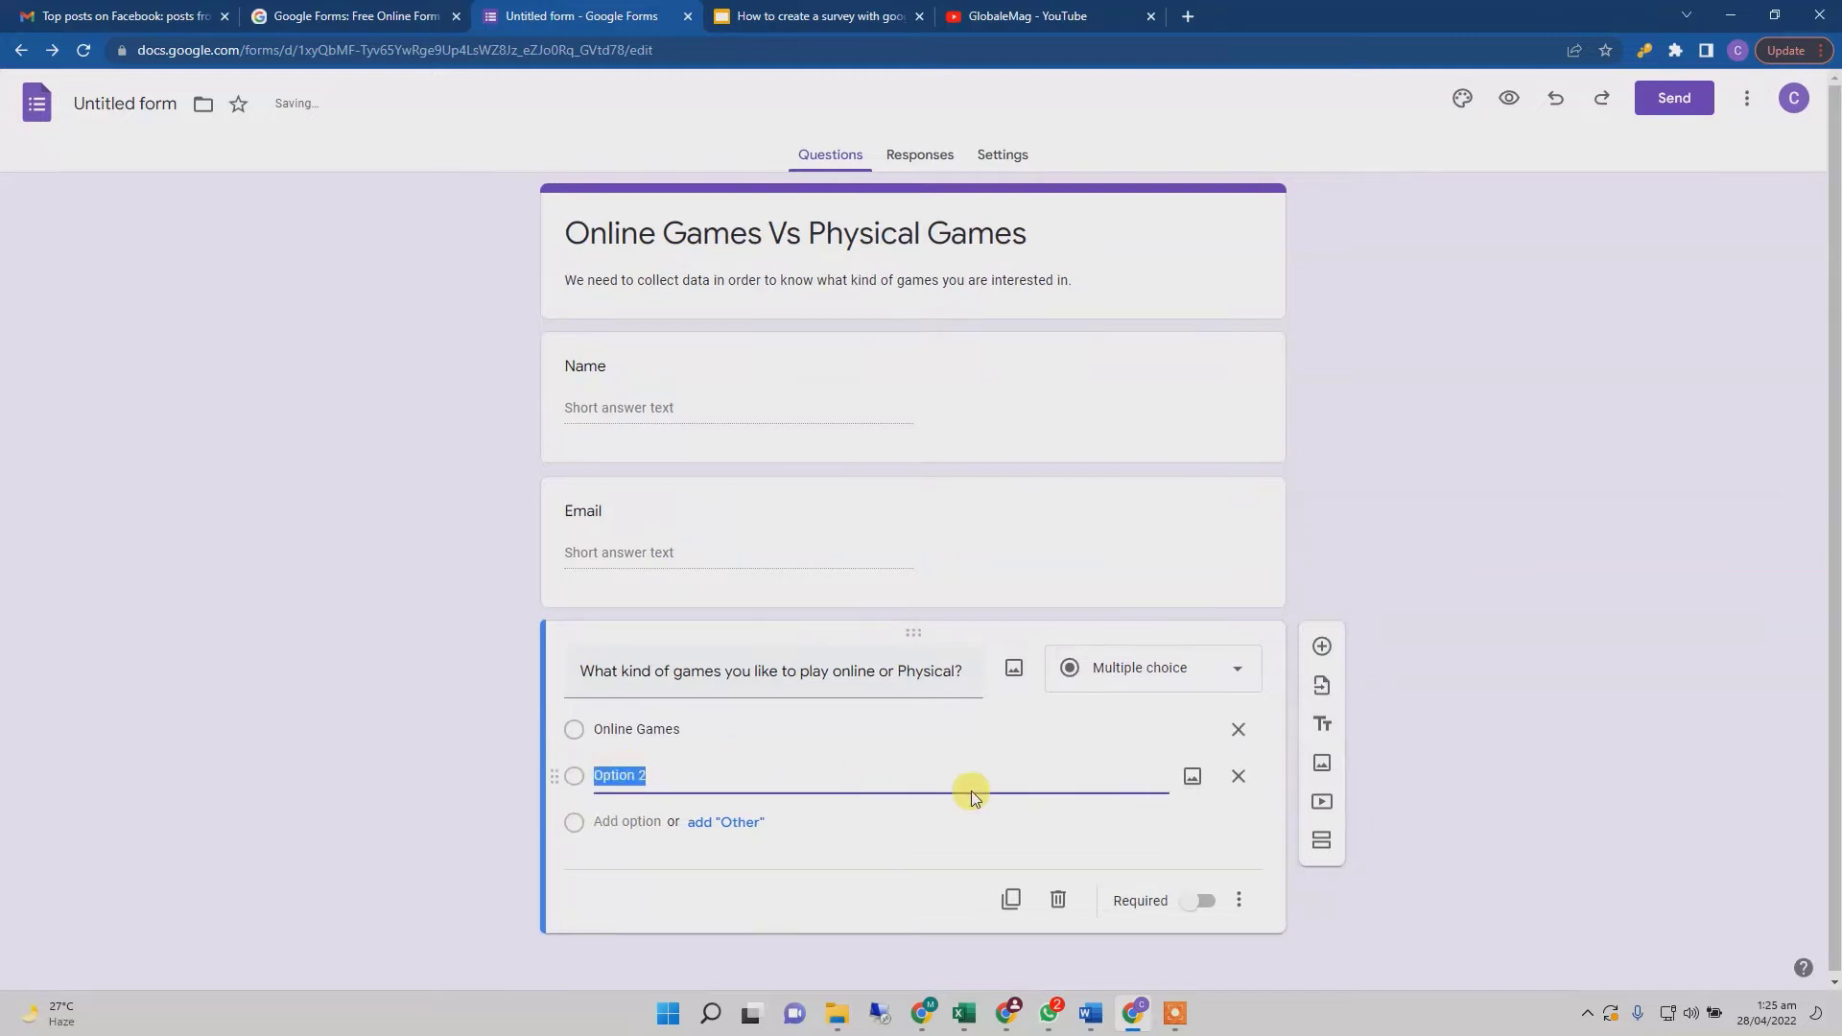
type("Phy")
type("sical Games")
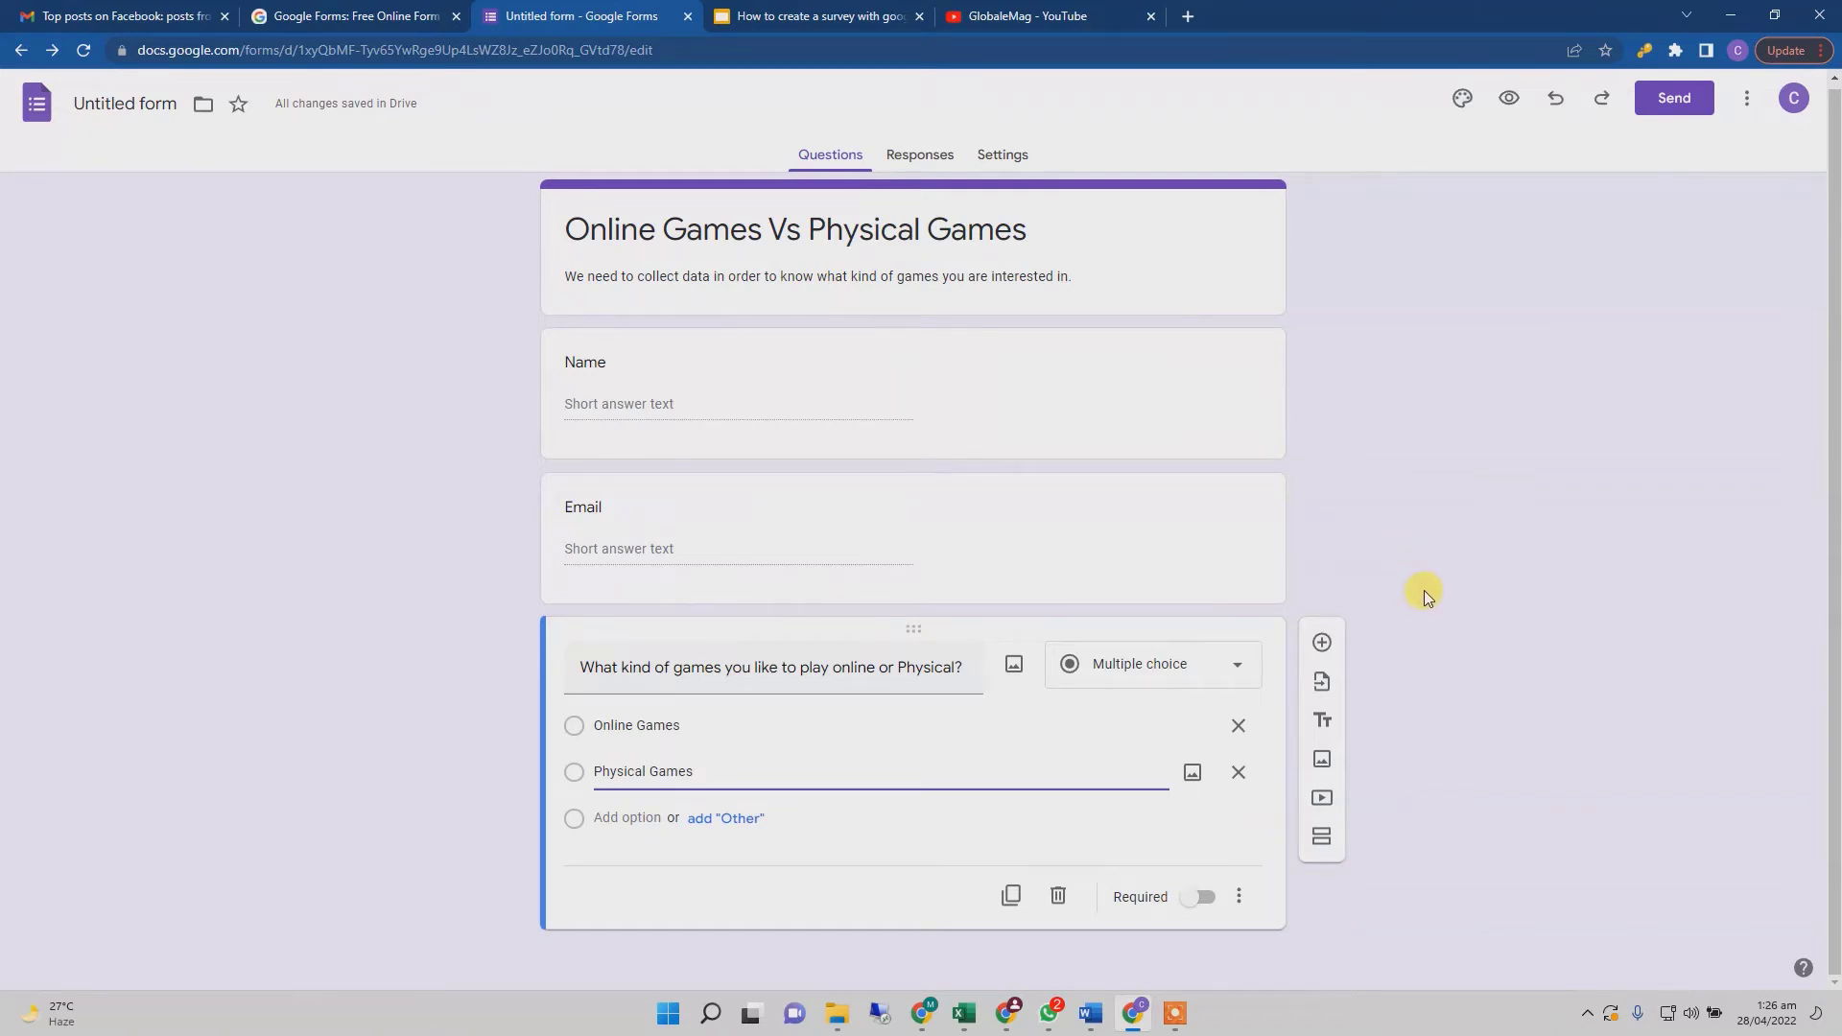
- Add a Short answer question 'Which is your favorite online game ?', correcting favourite to favorite
left_click(1322, 642)
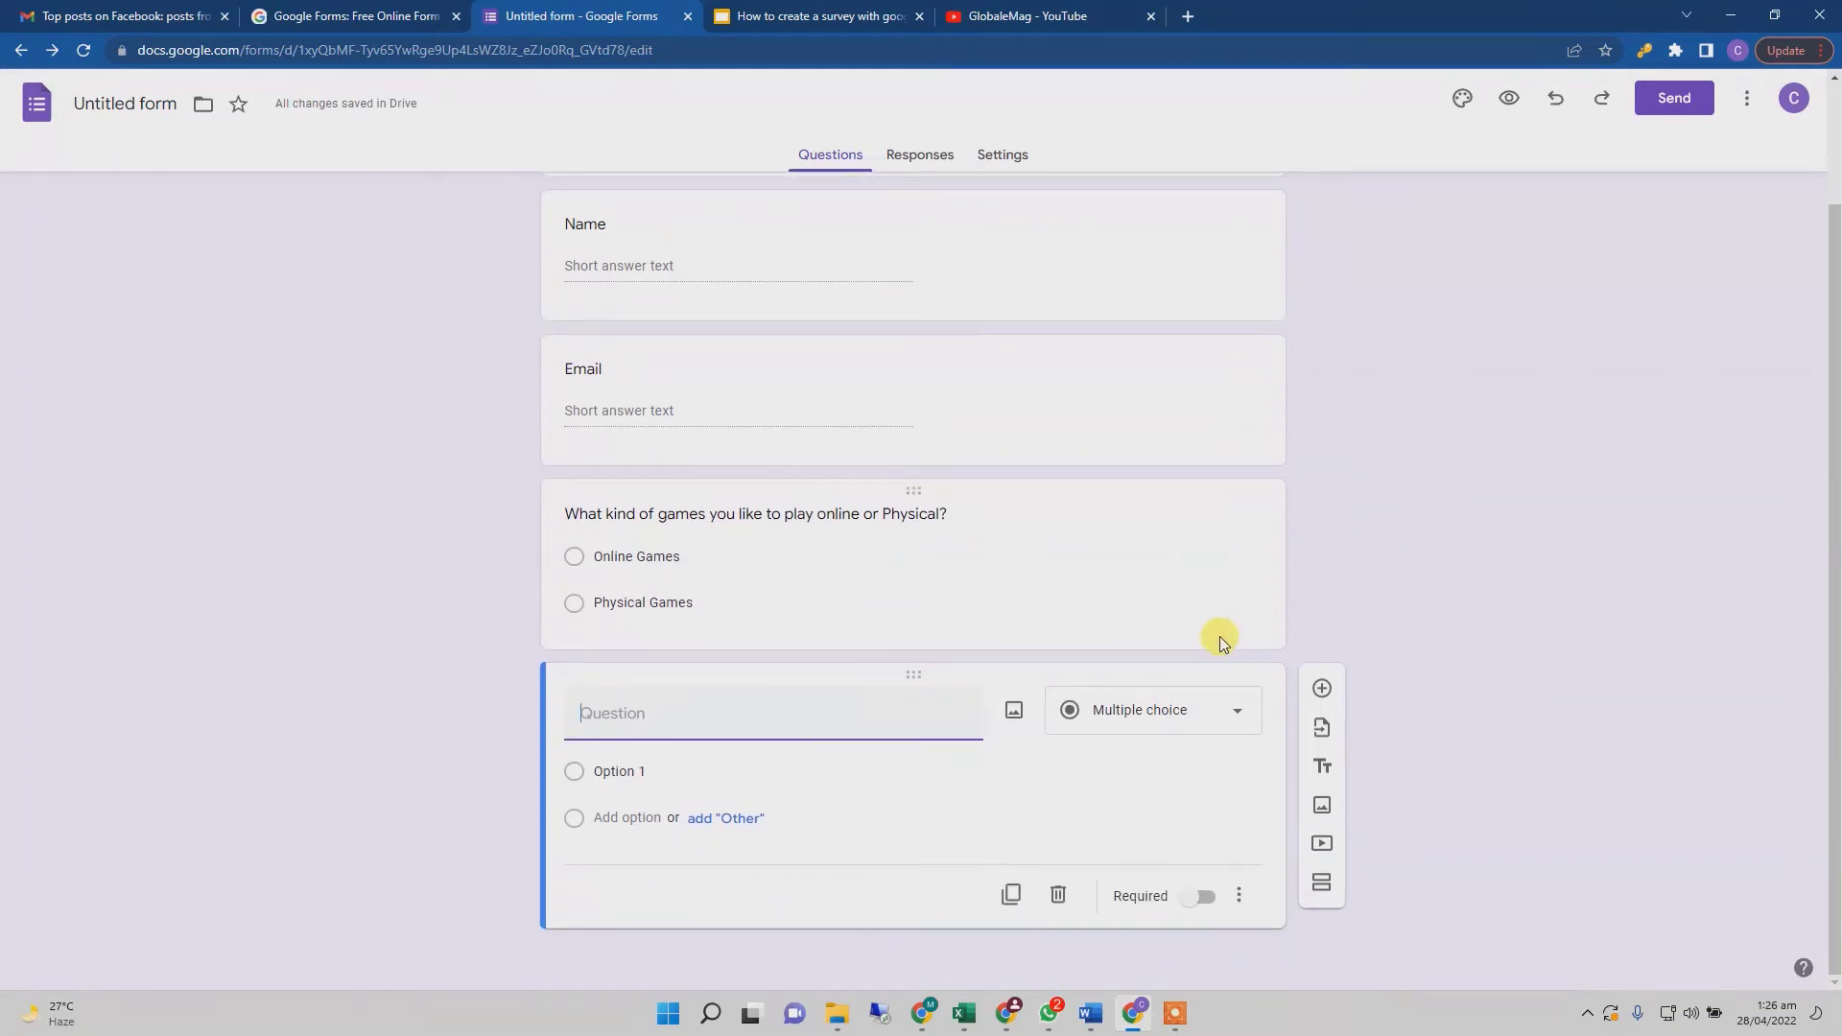
type("Which is your favourite online game ?")
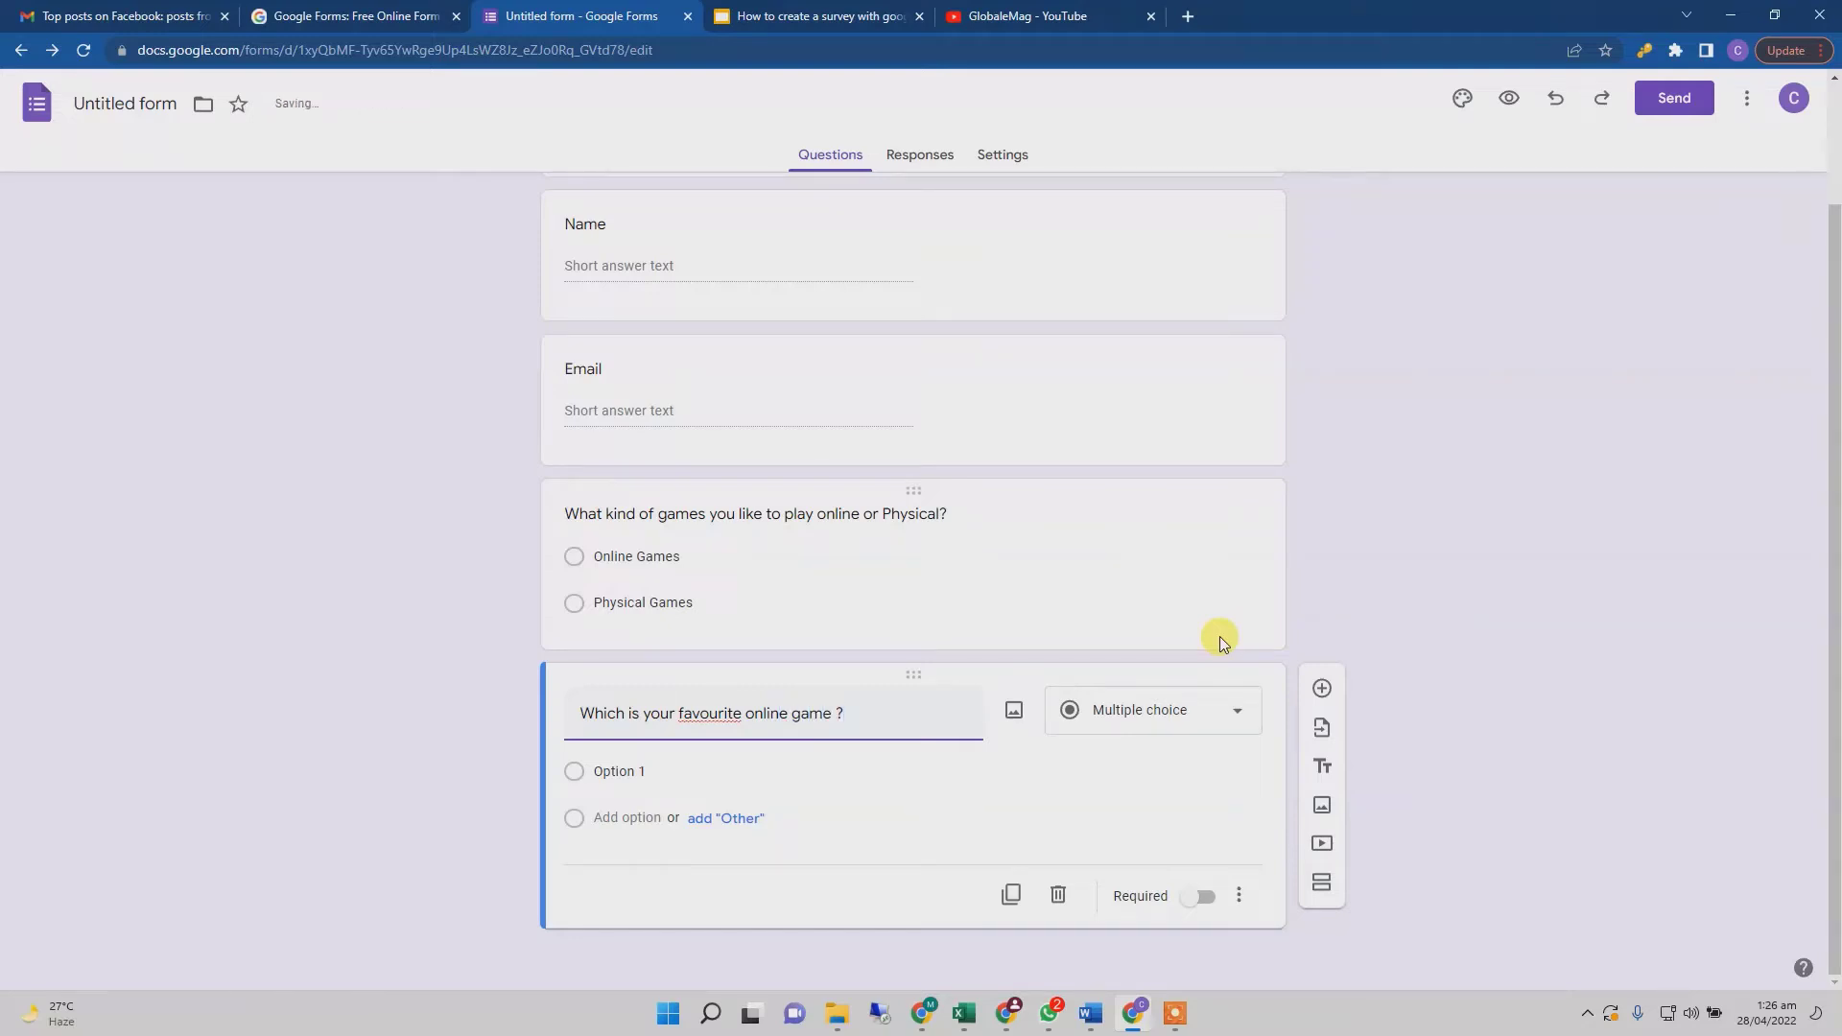
right_click(711, 716)
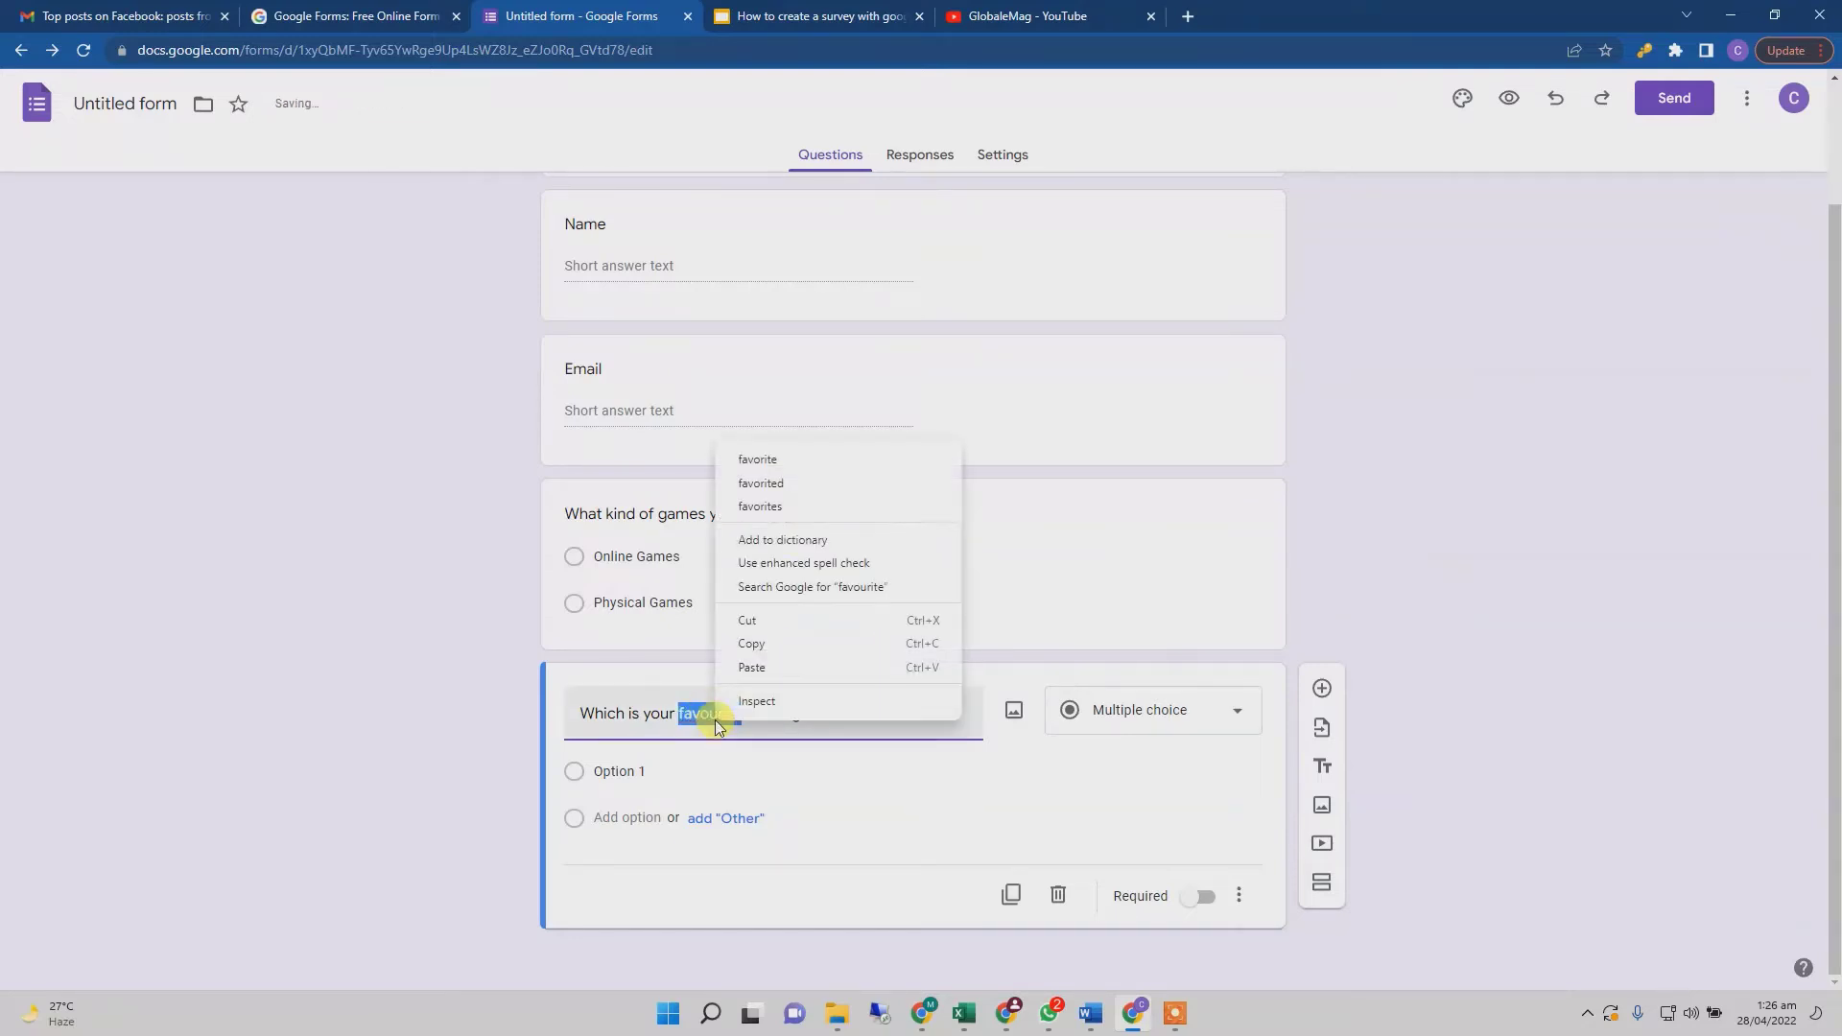
left_click(822, 468)
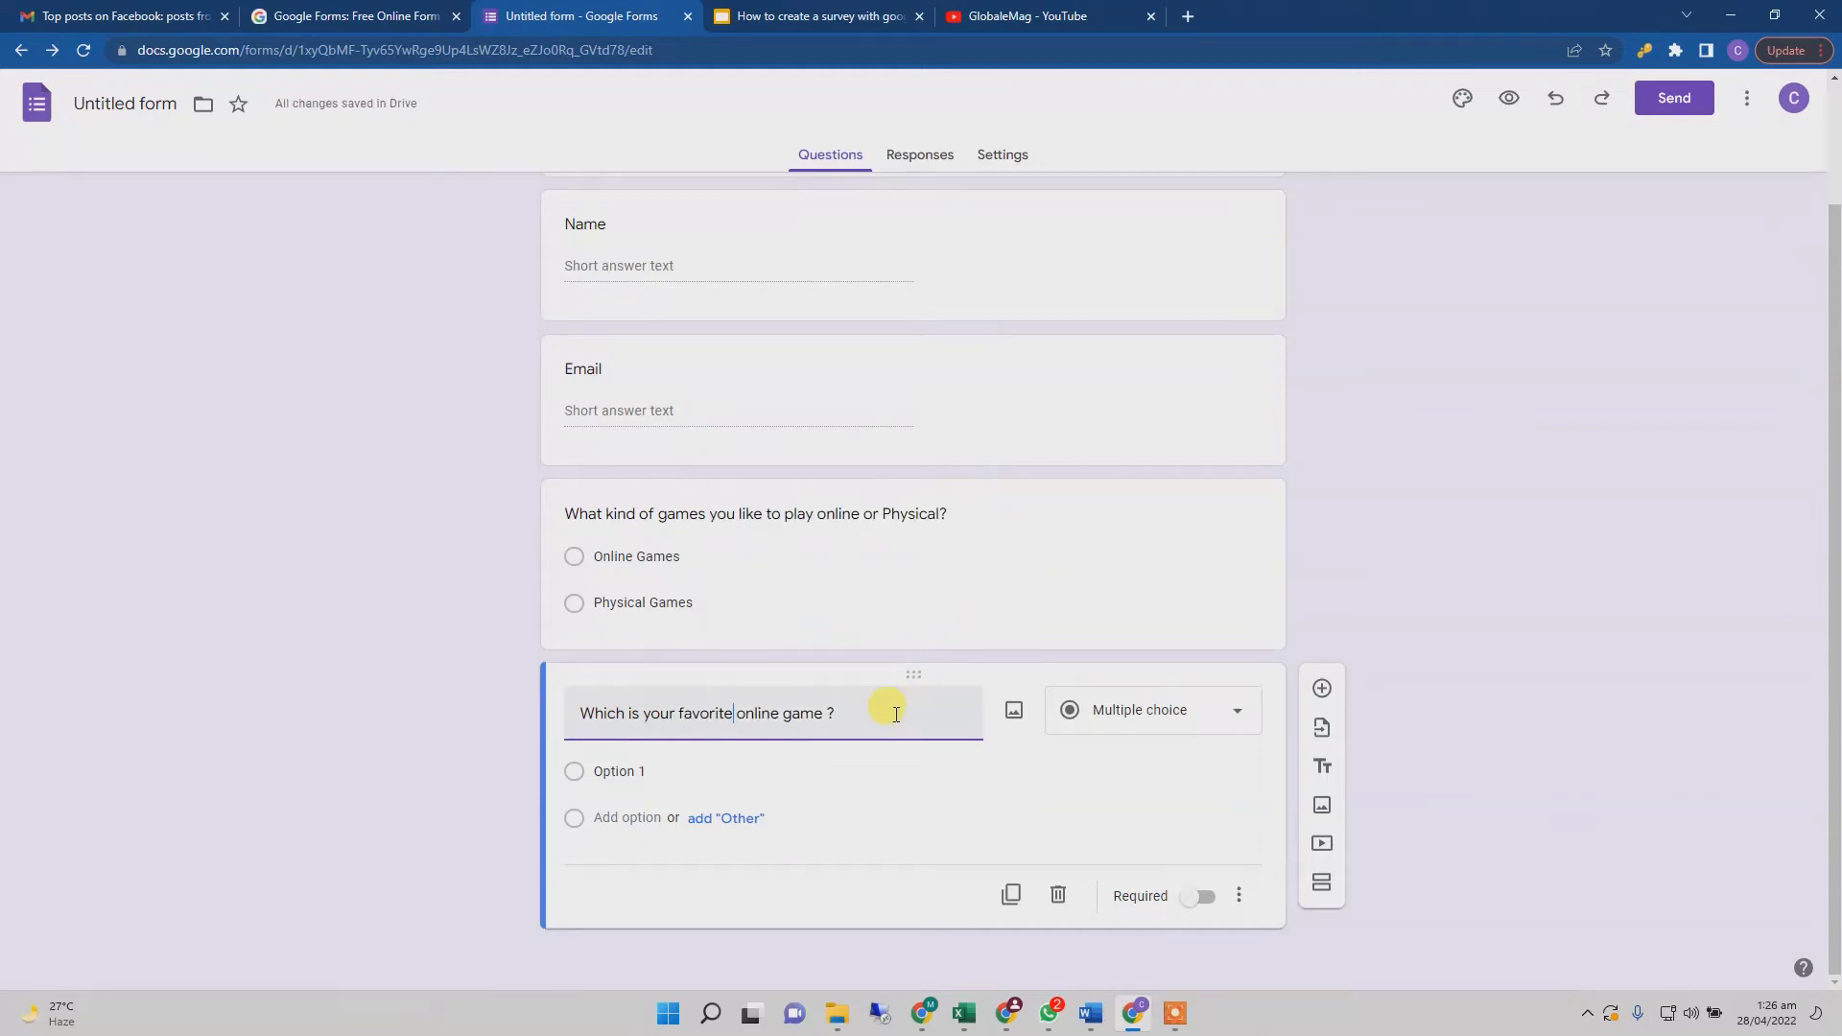
left_click(1088, 710)
left_click(1148, 426)
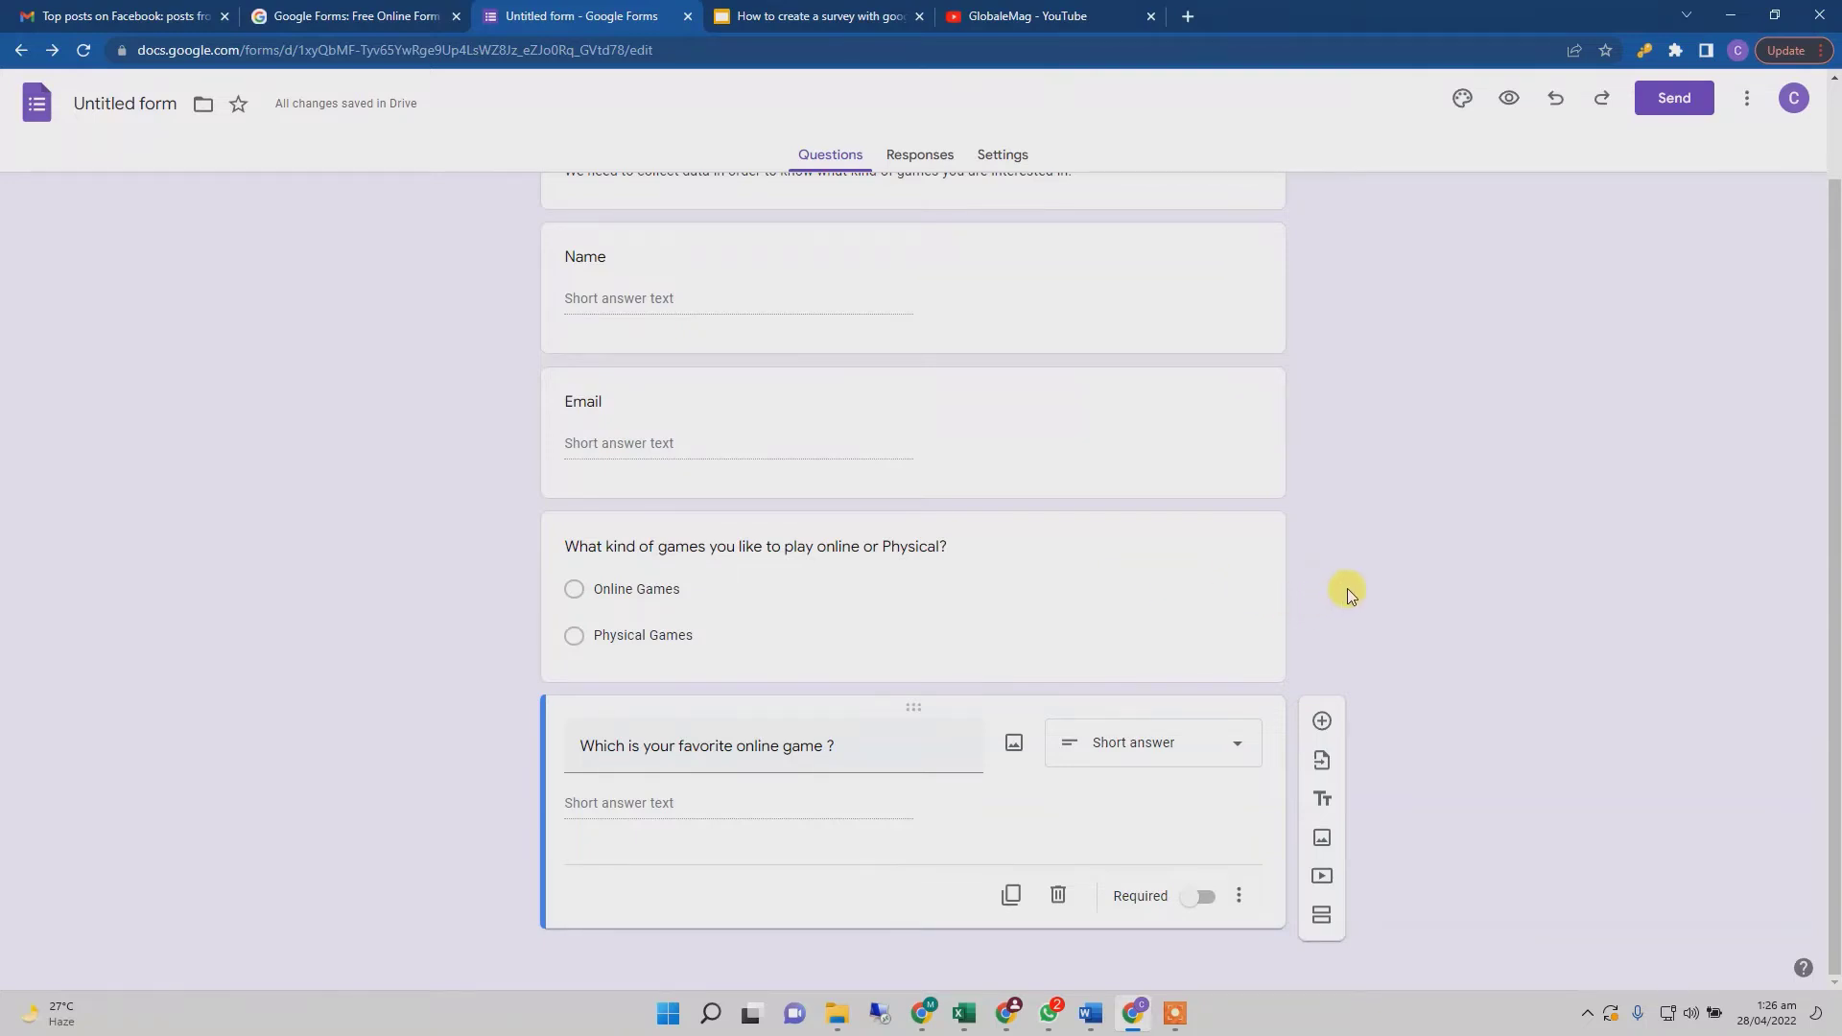
left_click(1164, 754)
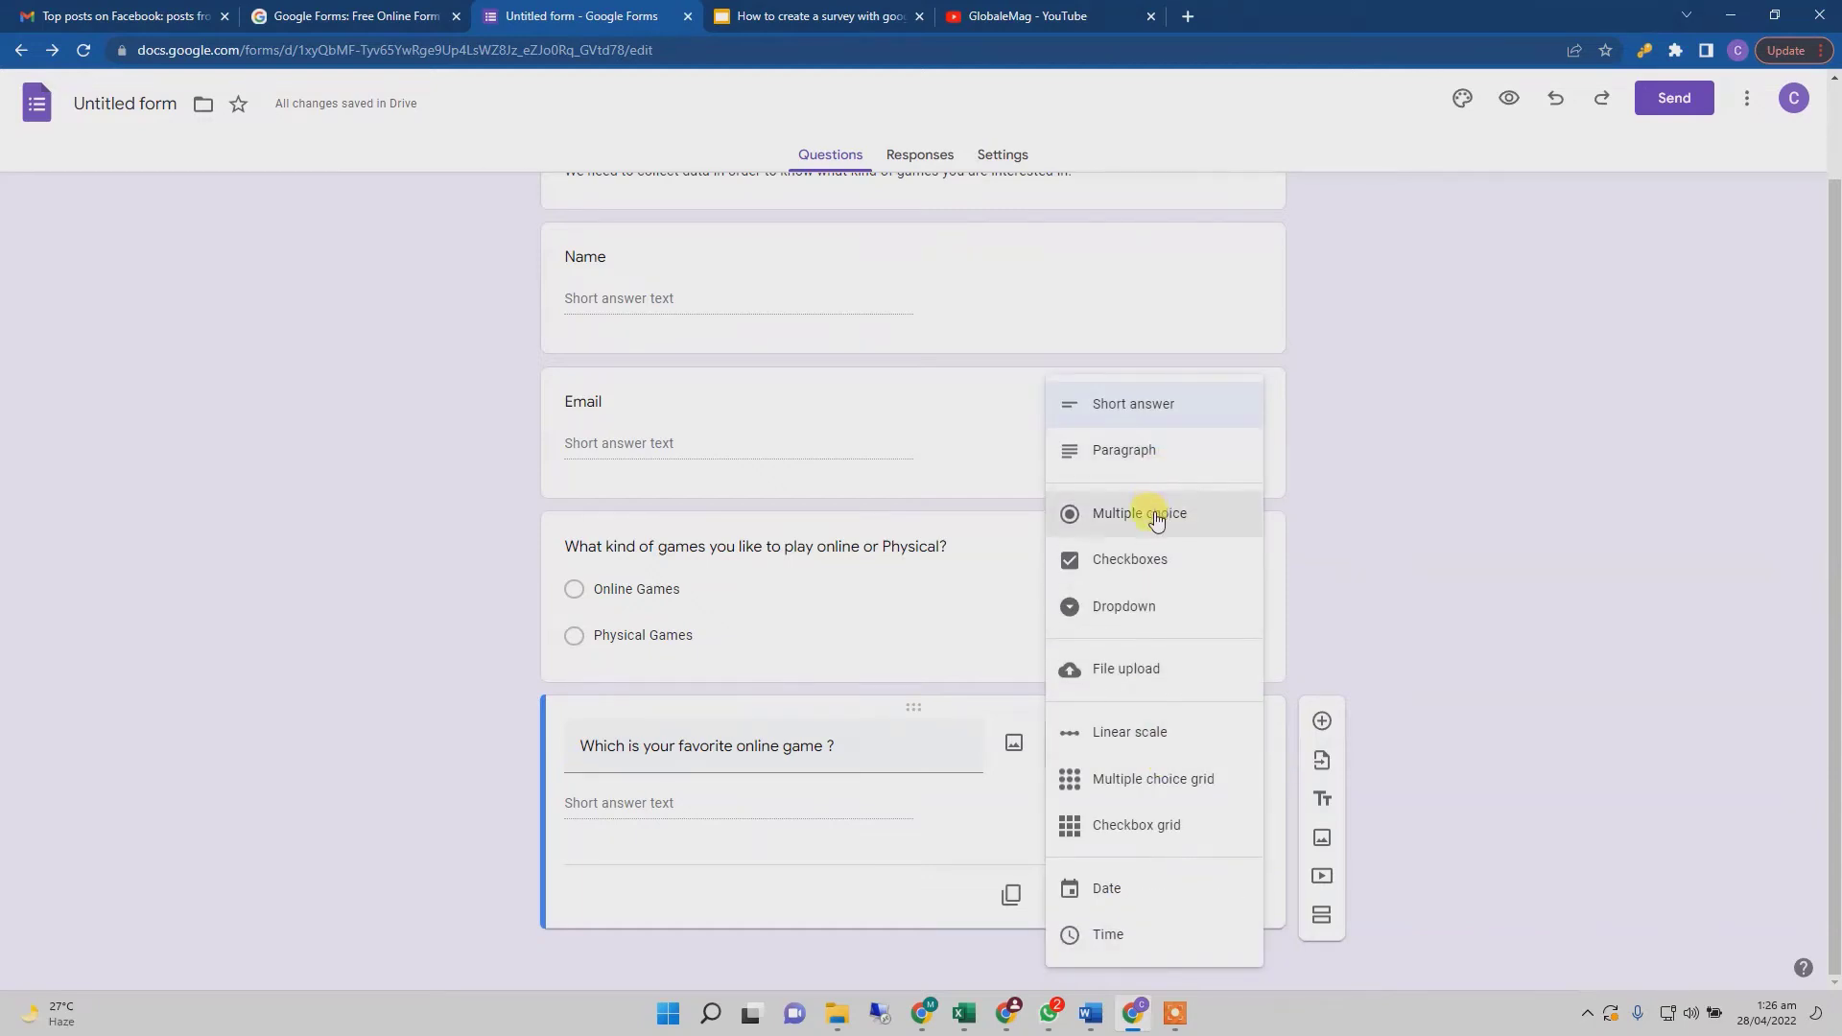
- Make the online game question multiple choice with options PUB G, Clash of Clans and Minecraft
left_click(1156, 513)
left_click(631, 803)
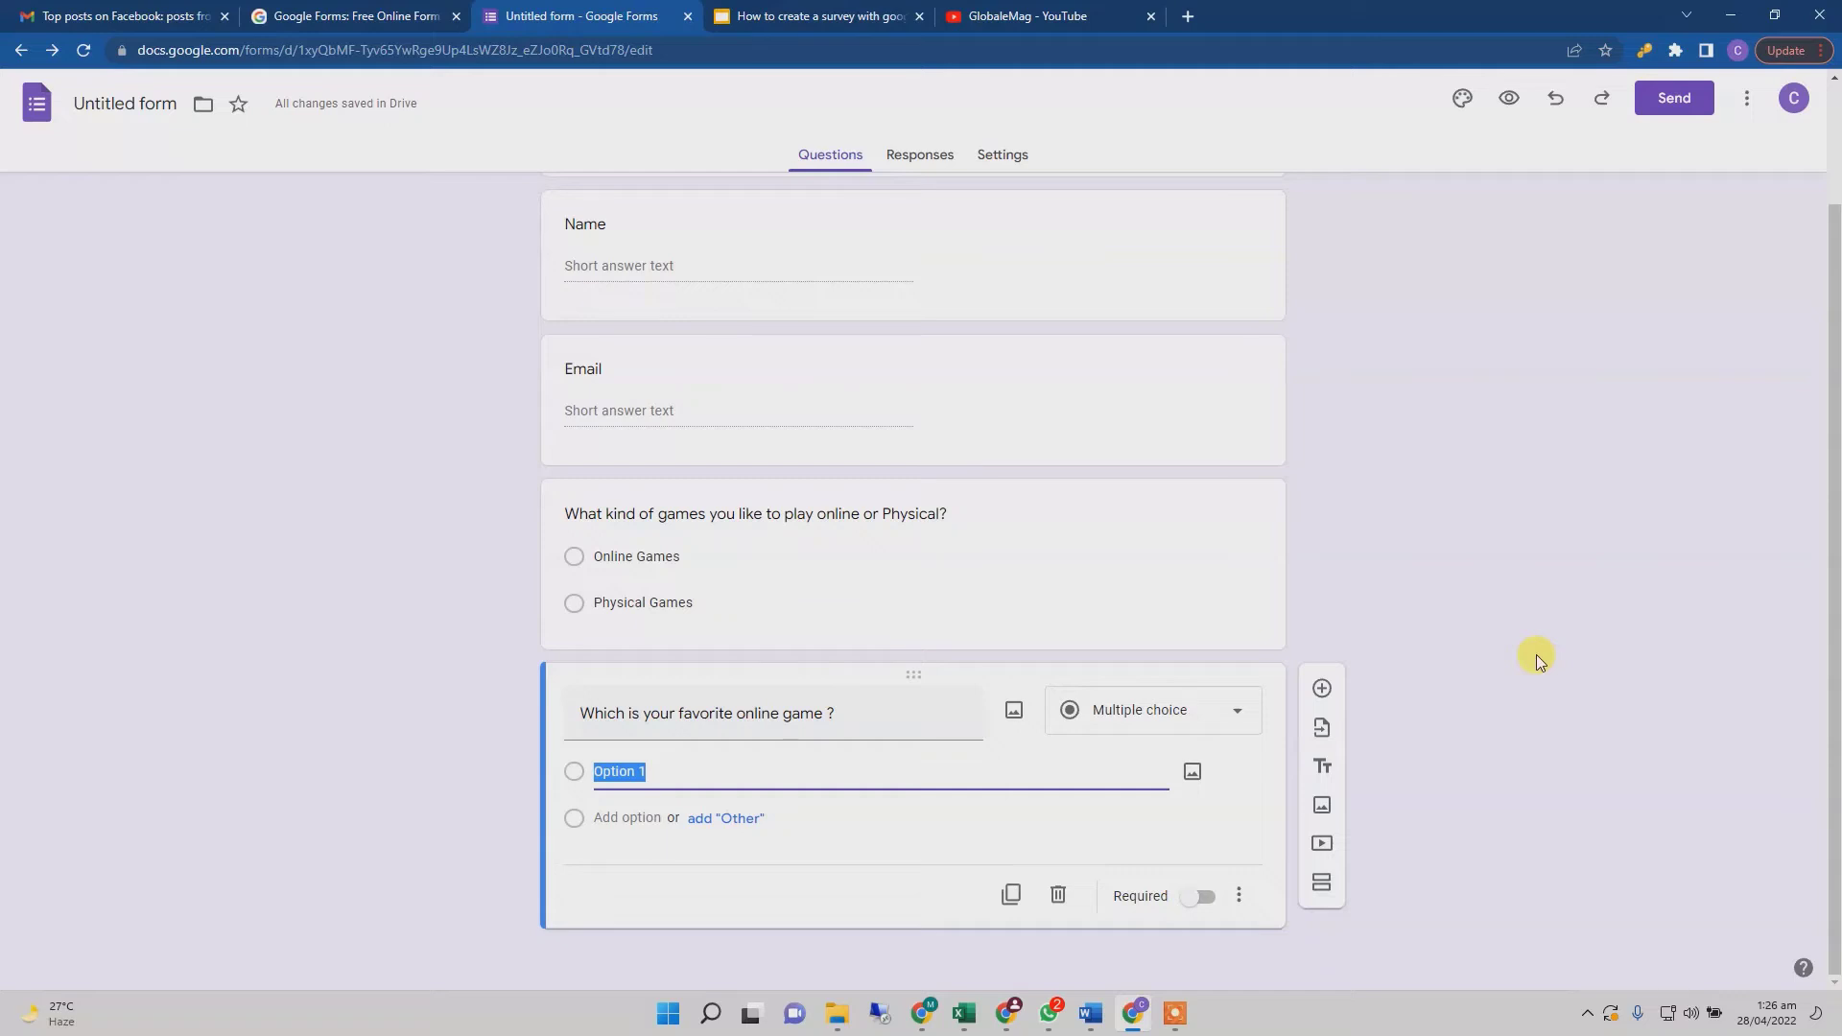
type("PU")
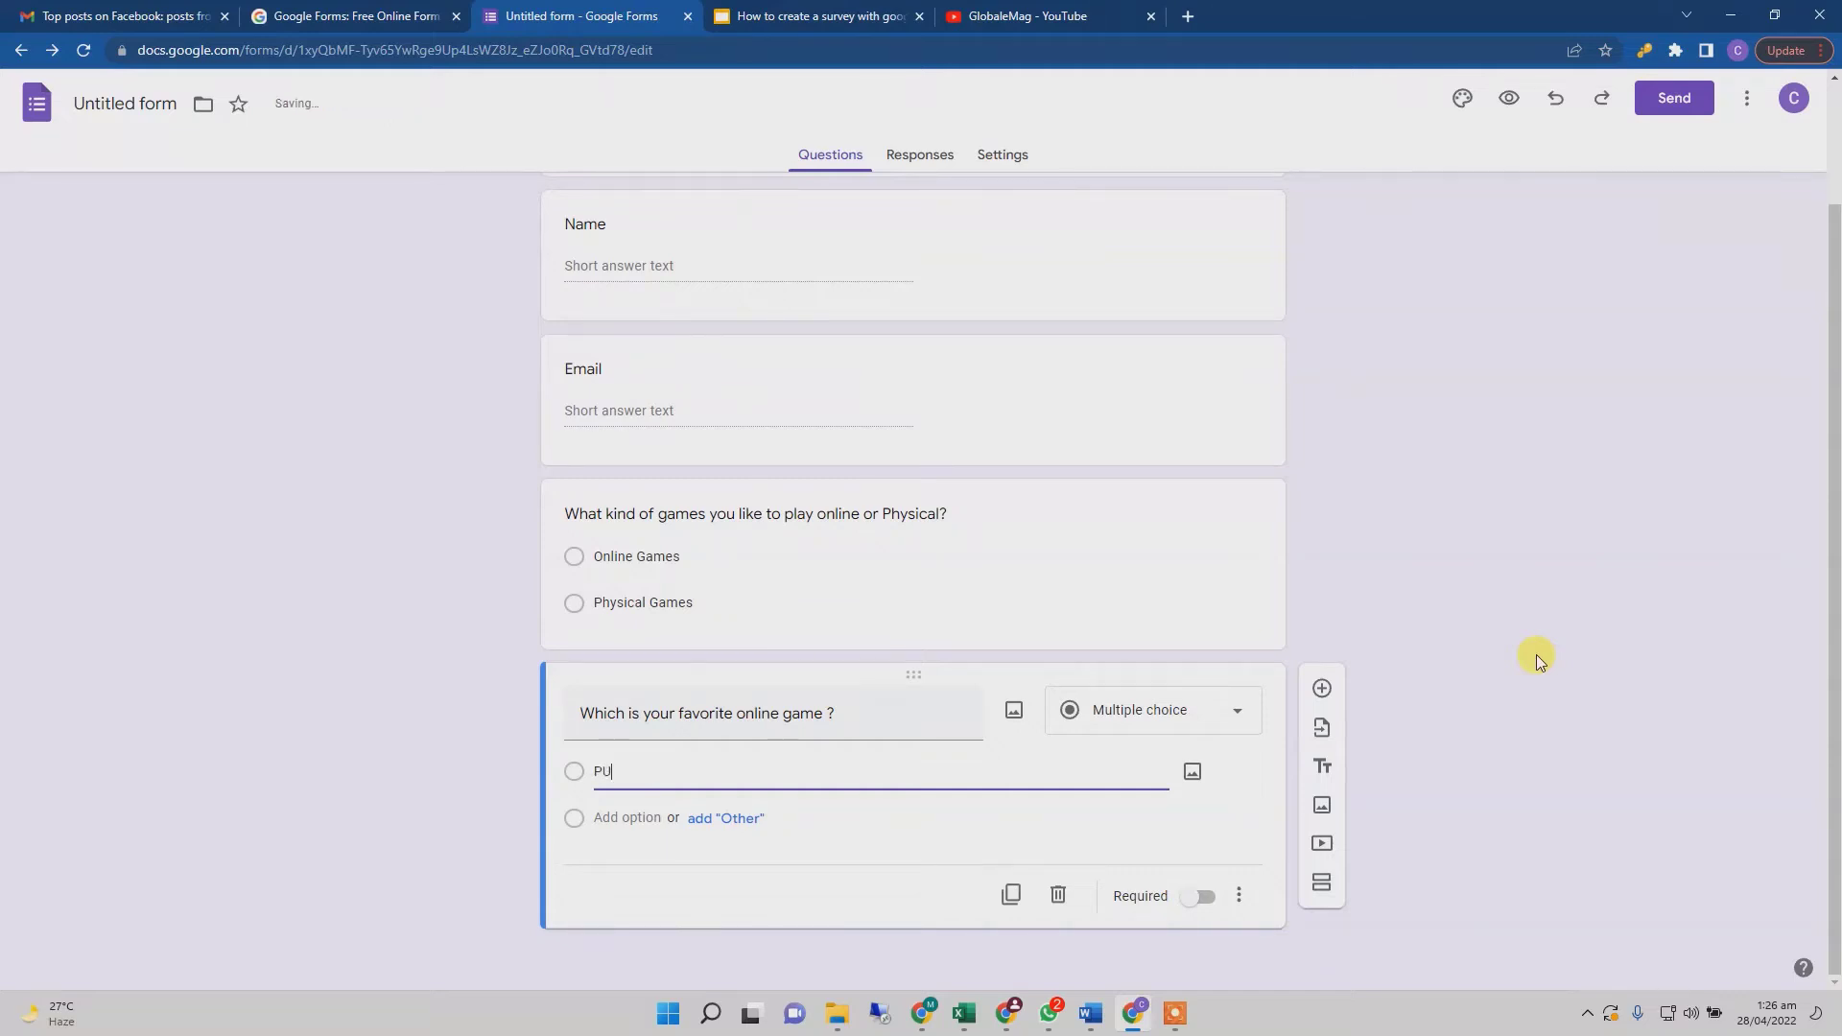
type("B G")
left_click(640, 817)
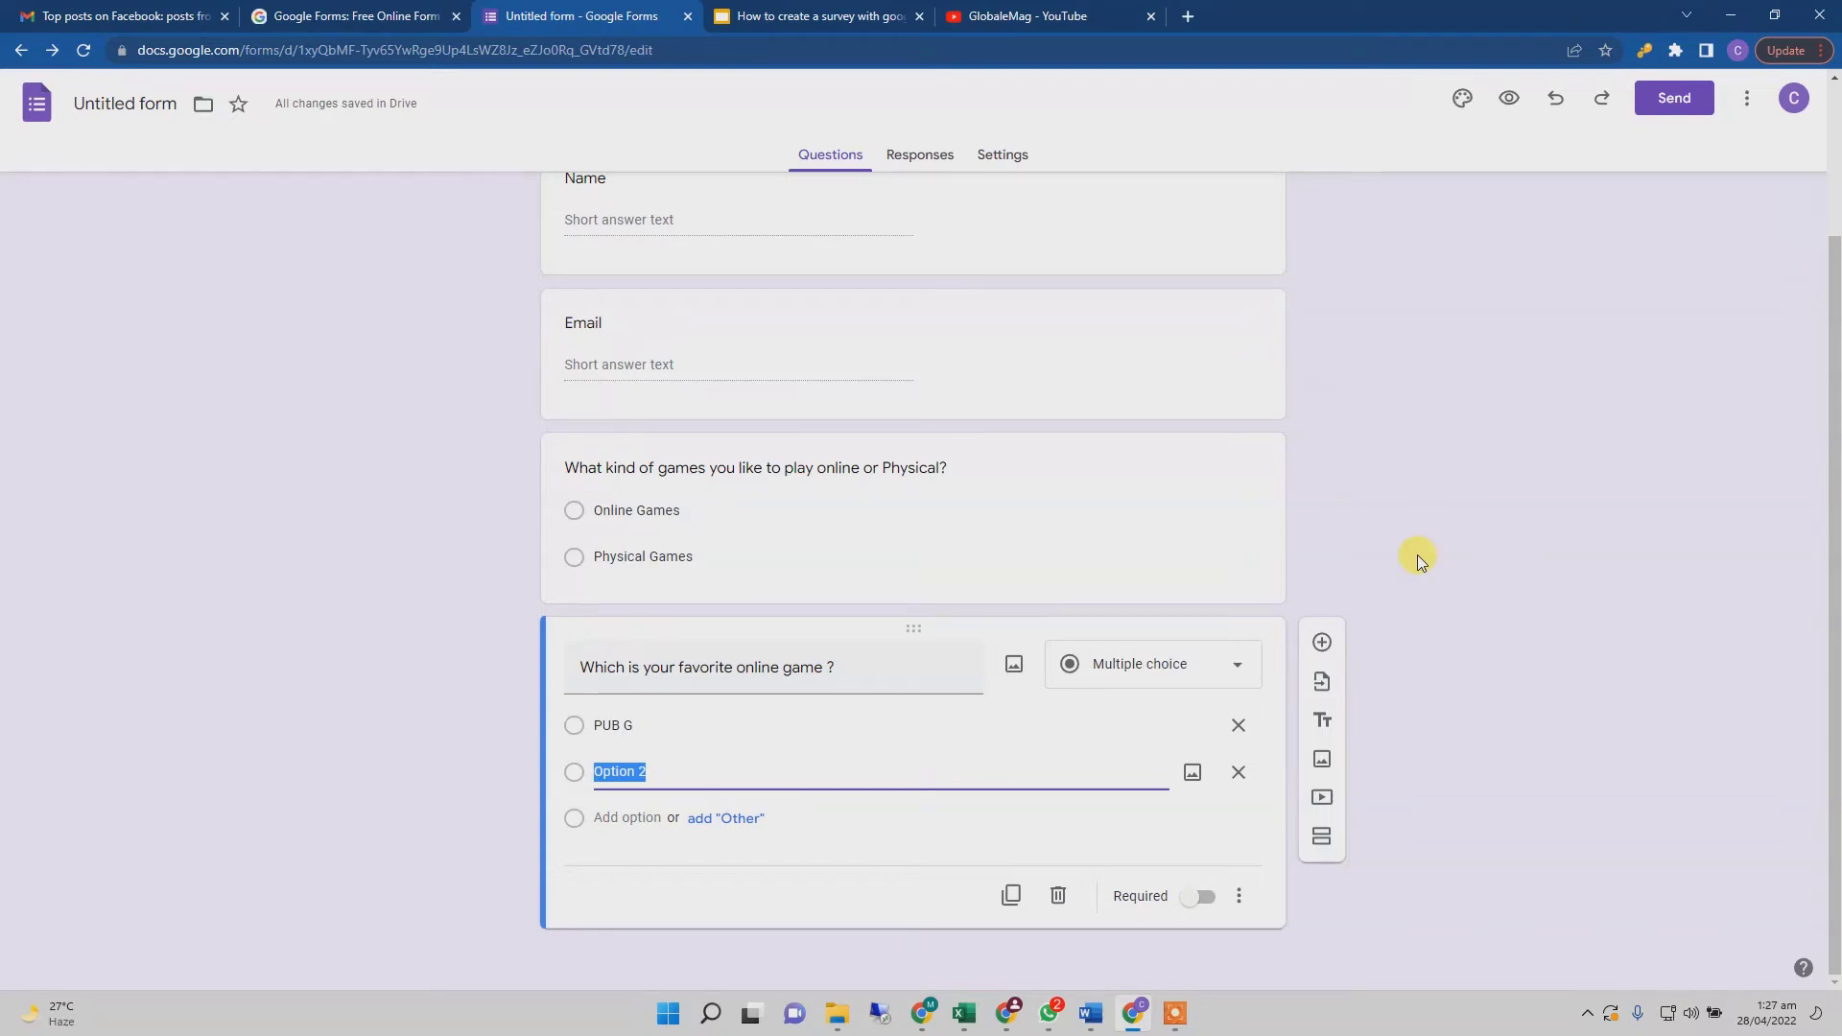
type("Clash of Cl")
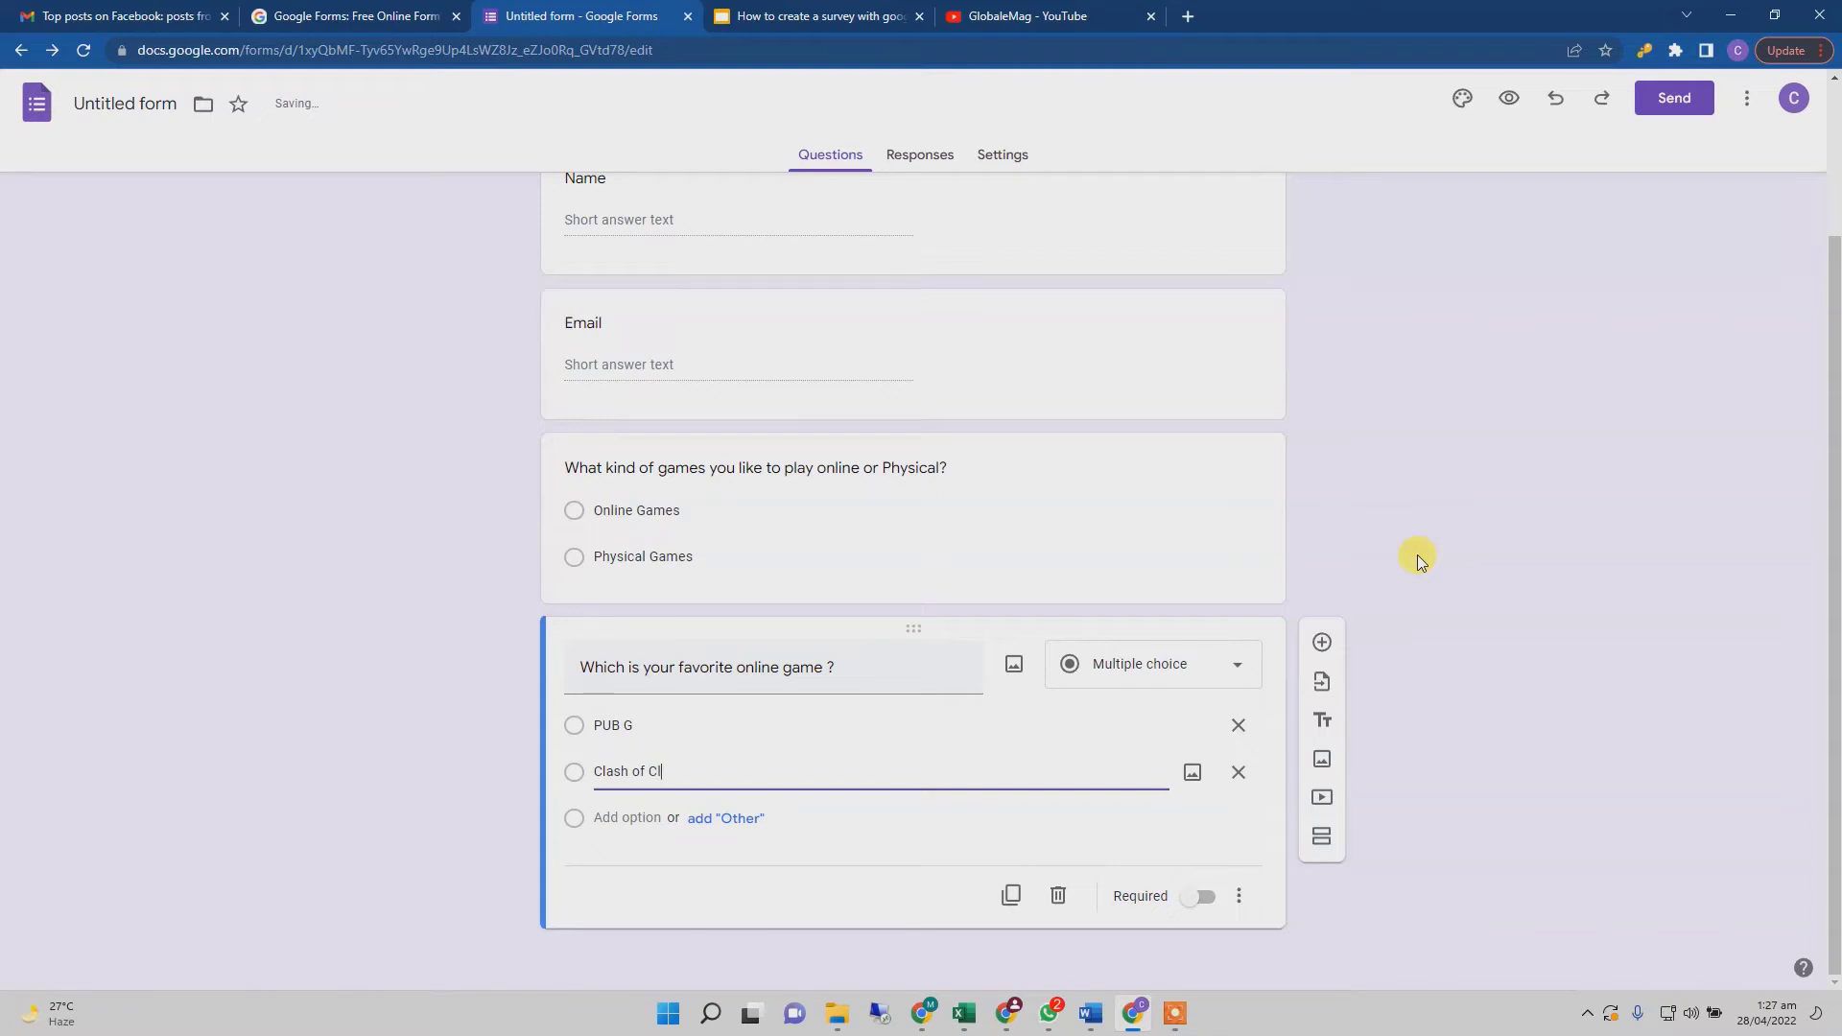
type("ans")
left_click(622, 817)
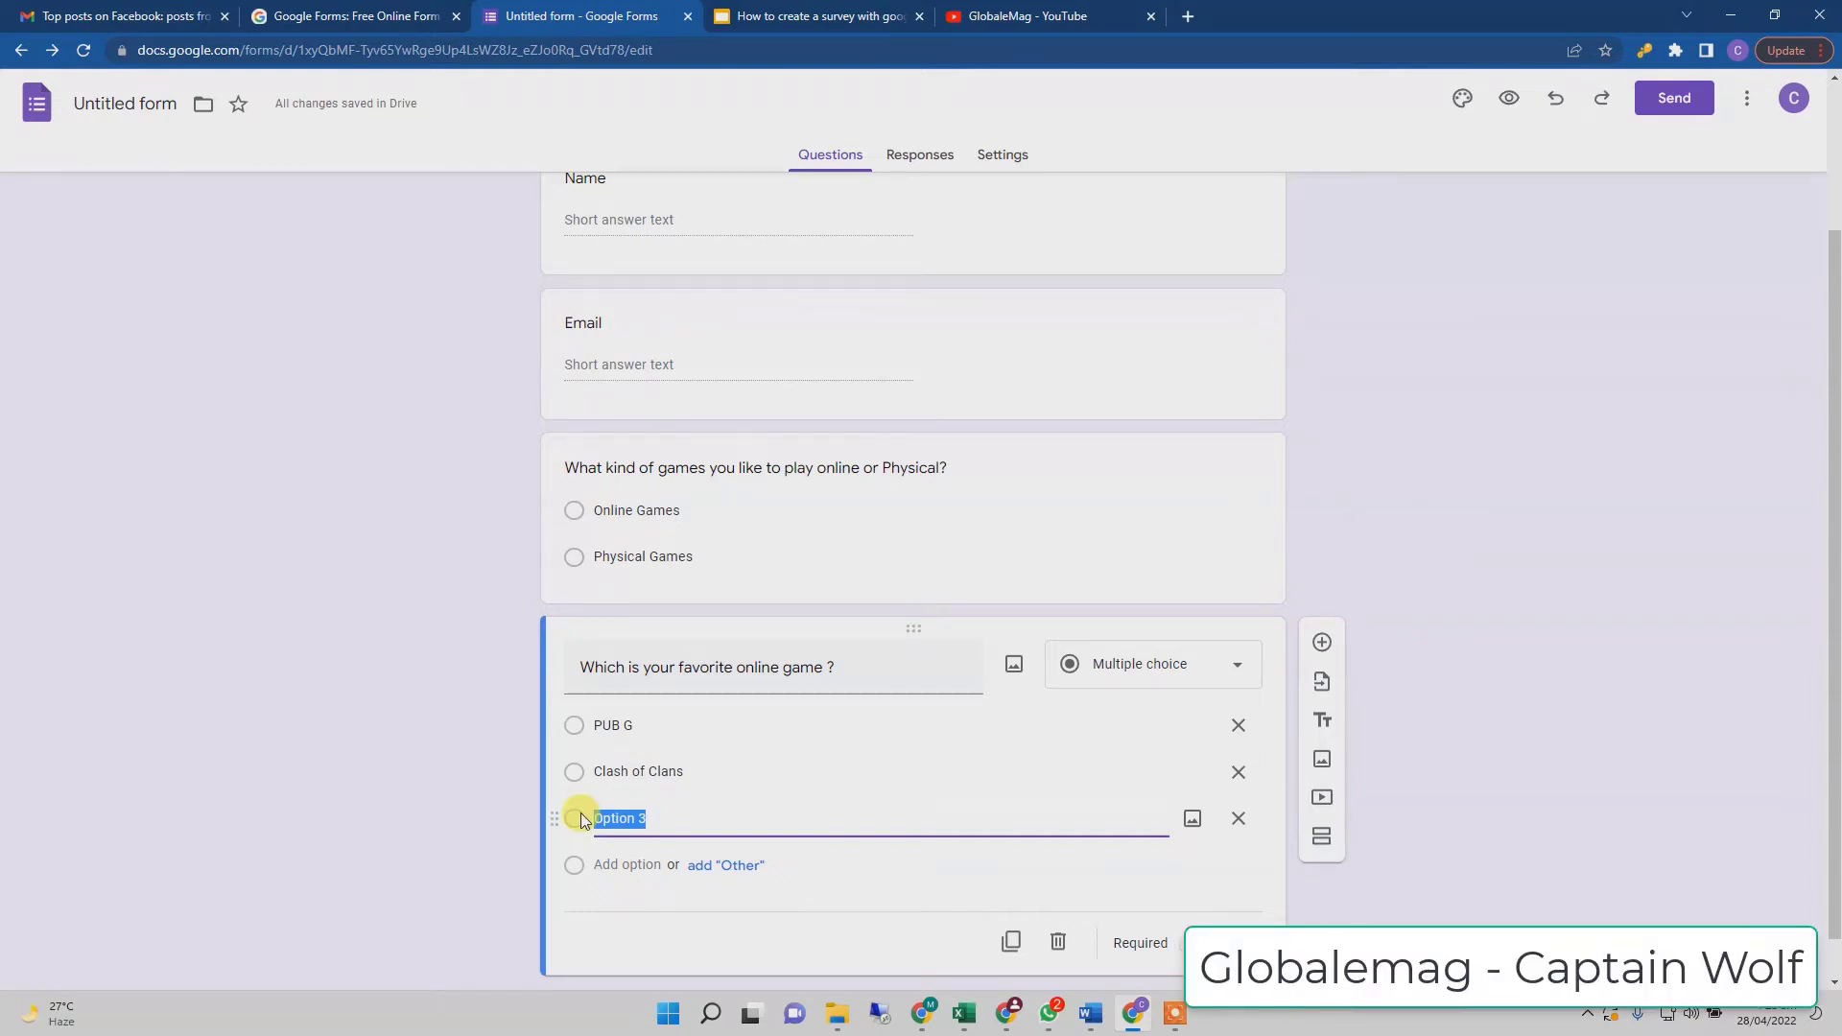
type("Minecraft")
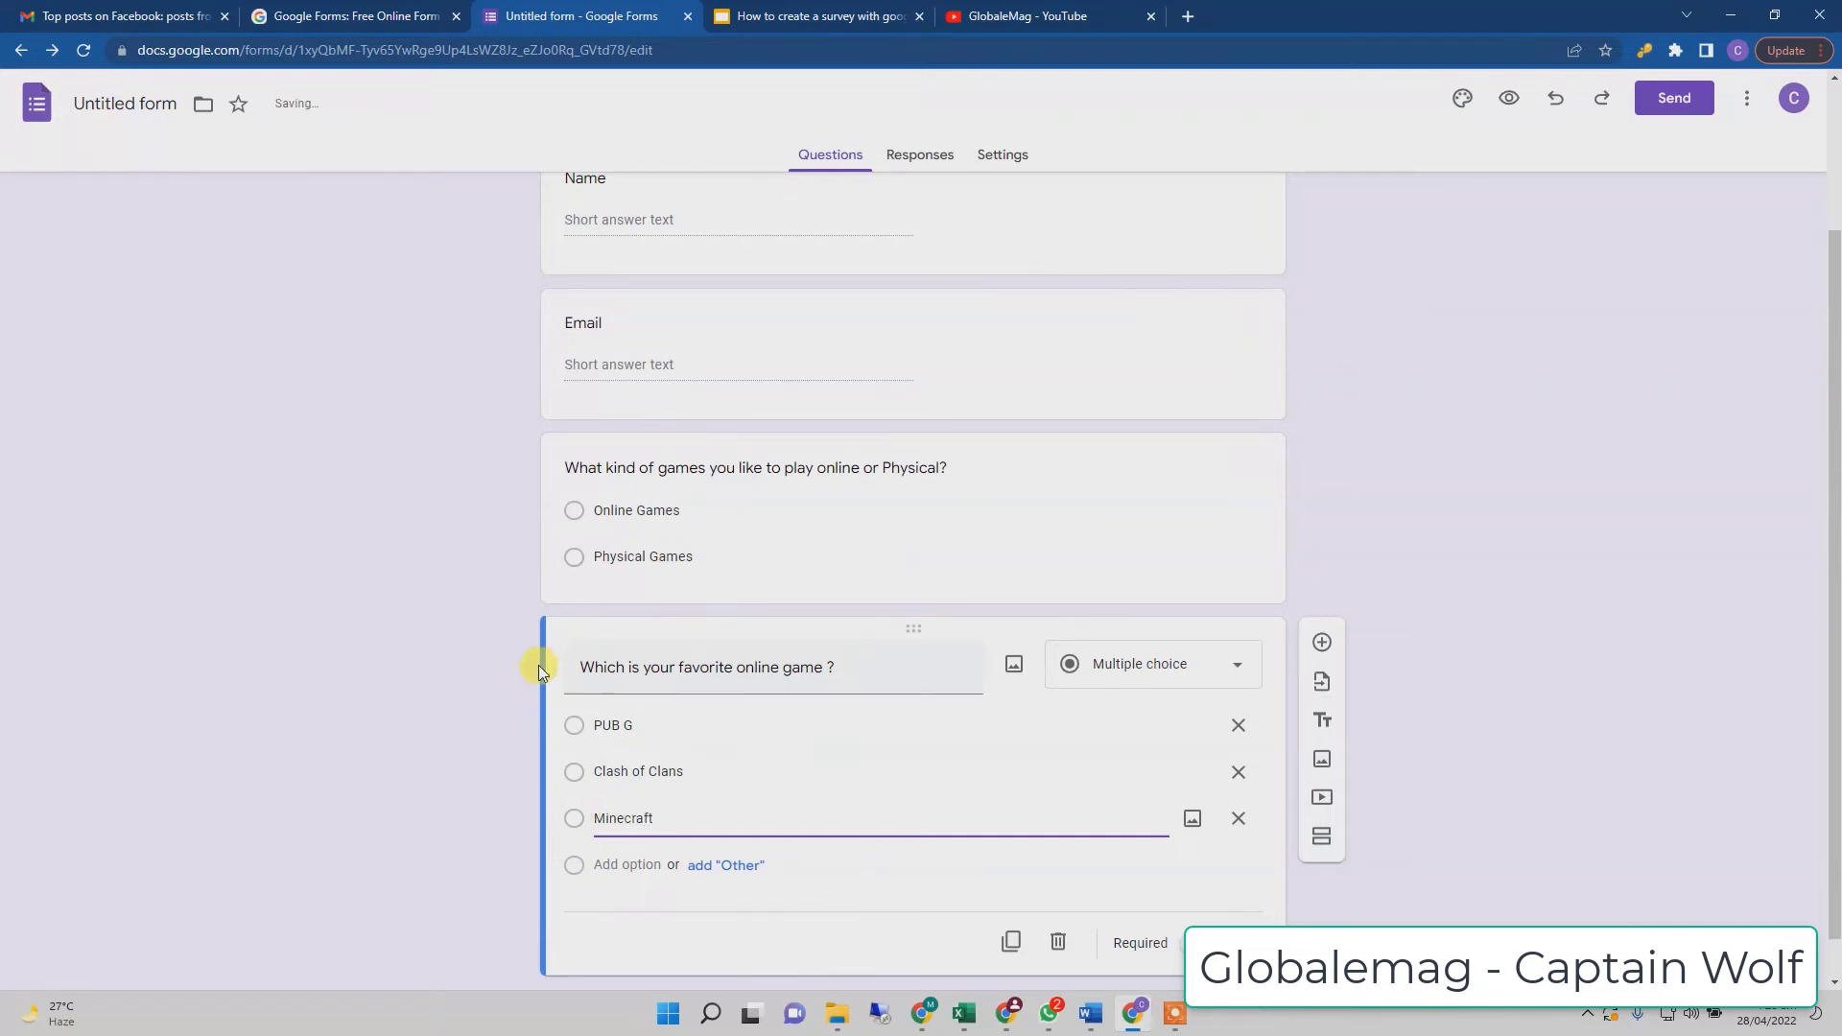
scroll(504, 653, "down", 1)
left_click(1495, 731)
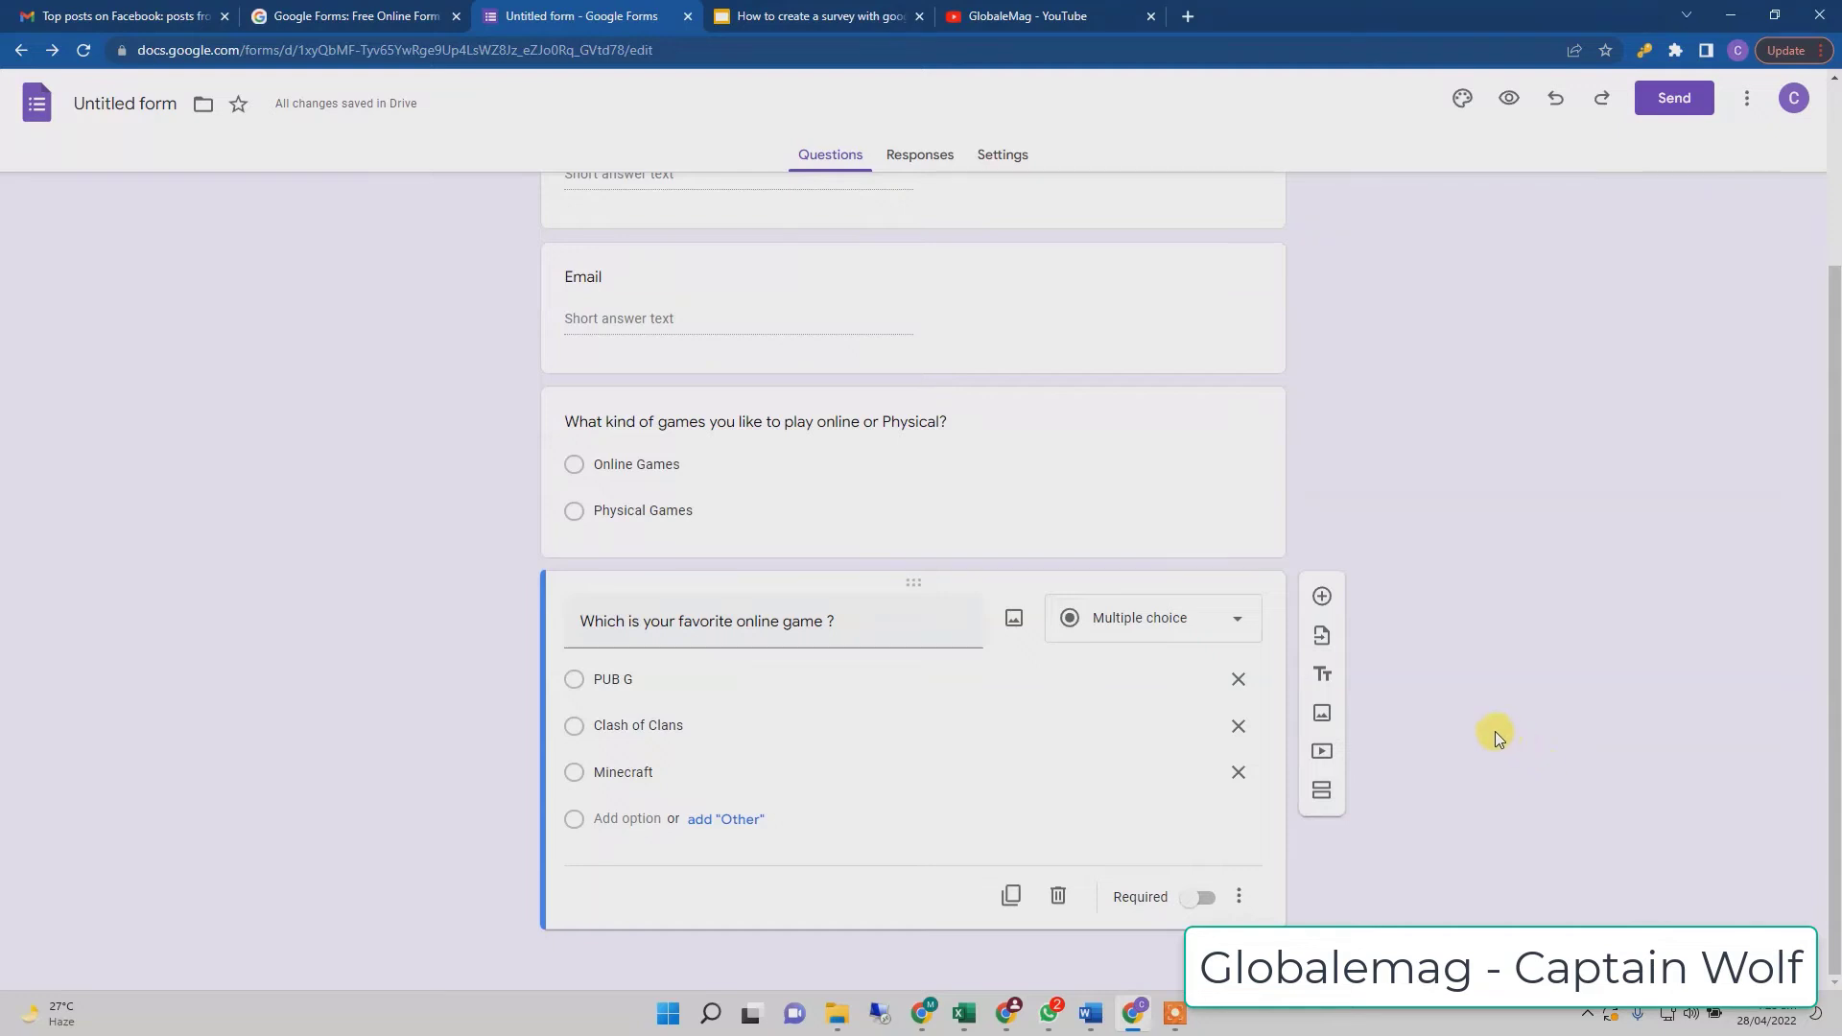
- Add a new question titled 'Which is your favorite Physical Game?'
left_click(1323, 597)
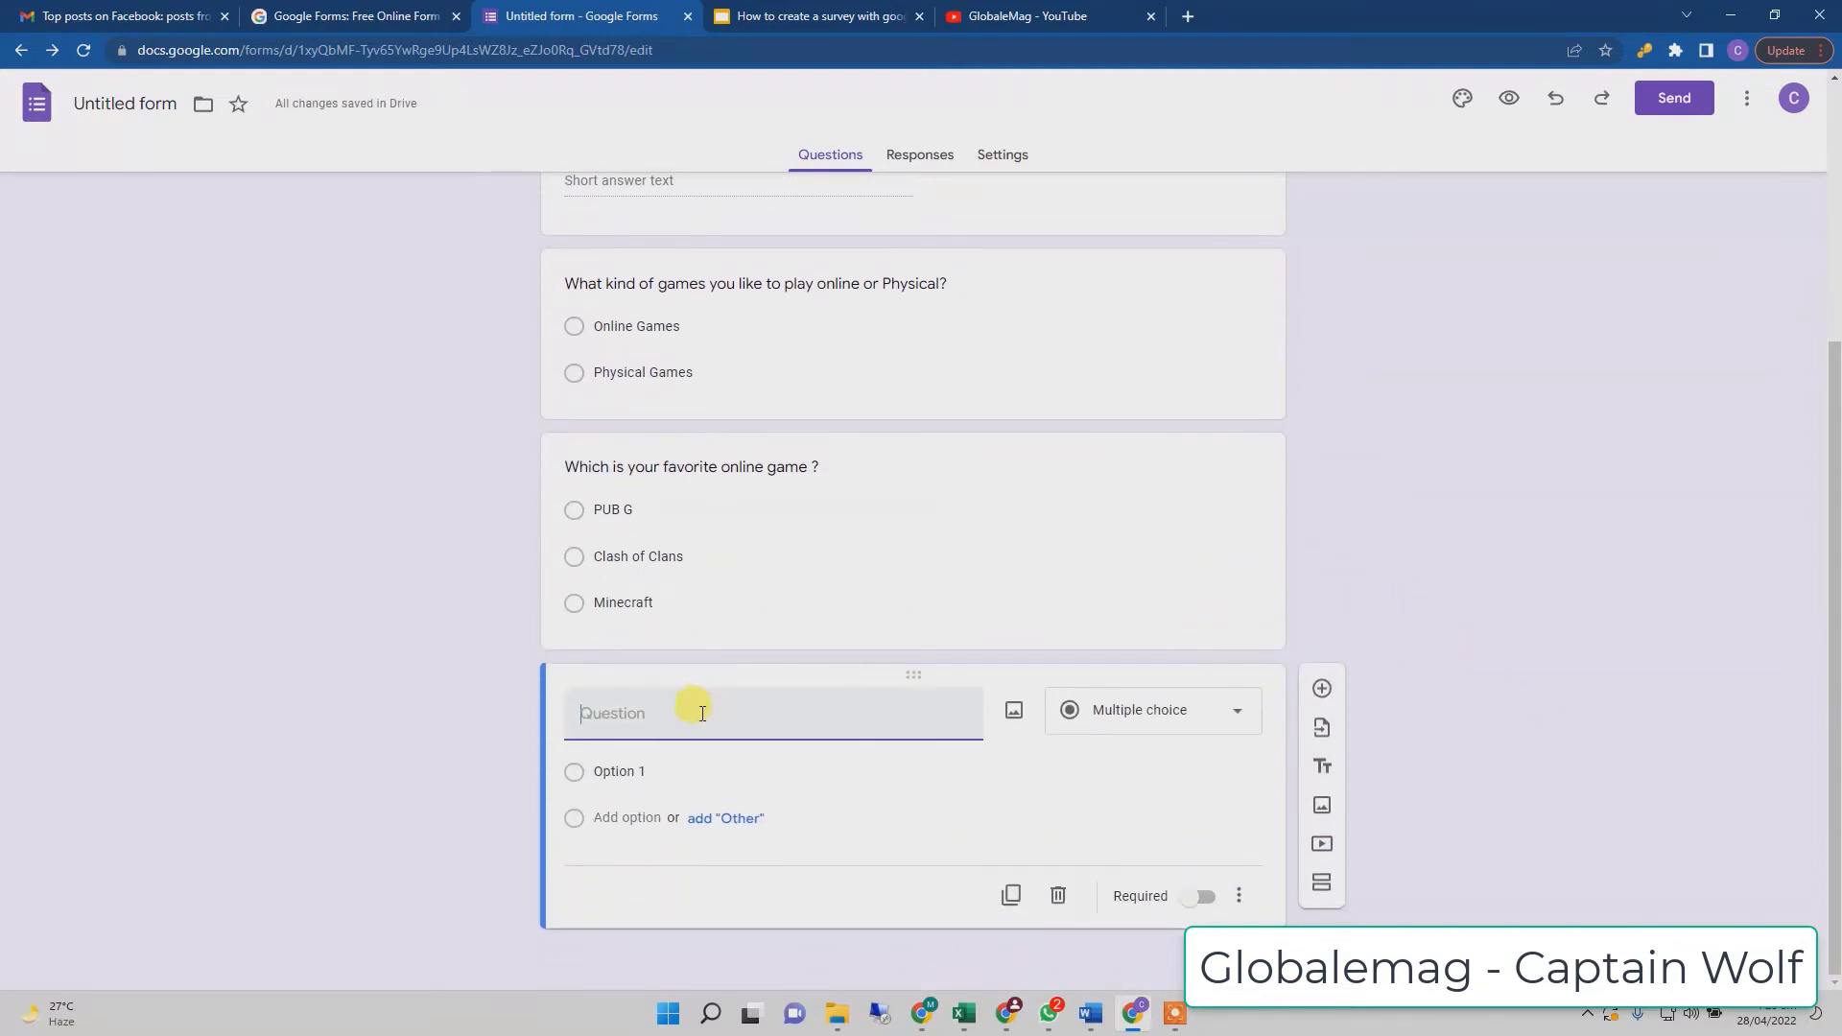
type("Whis")
key("BackSpace")
type("ch is your favour")
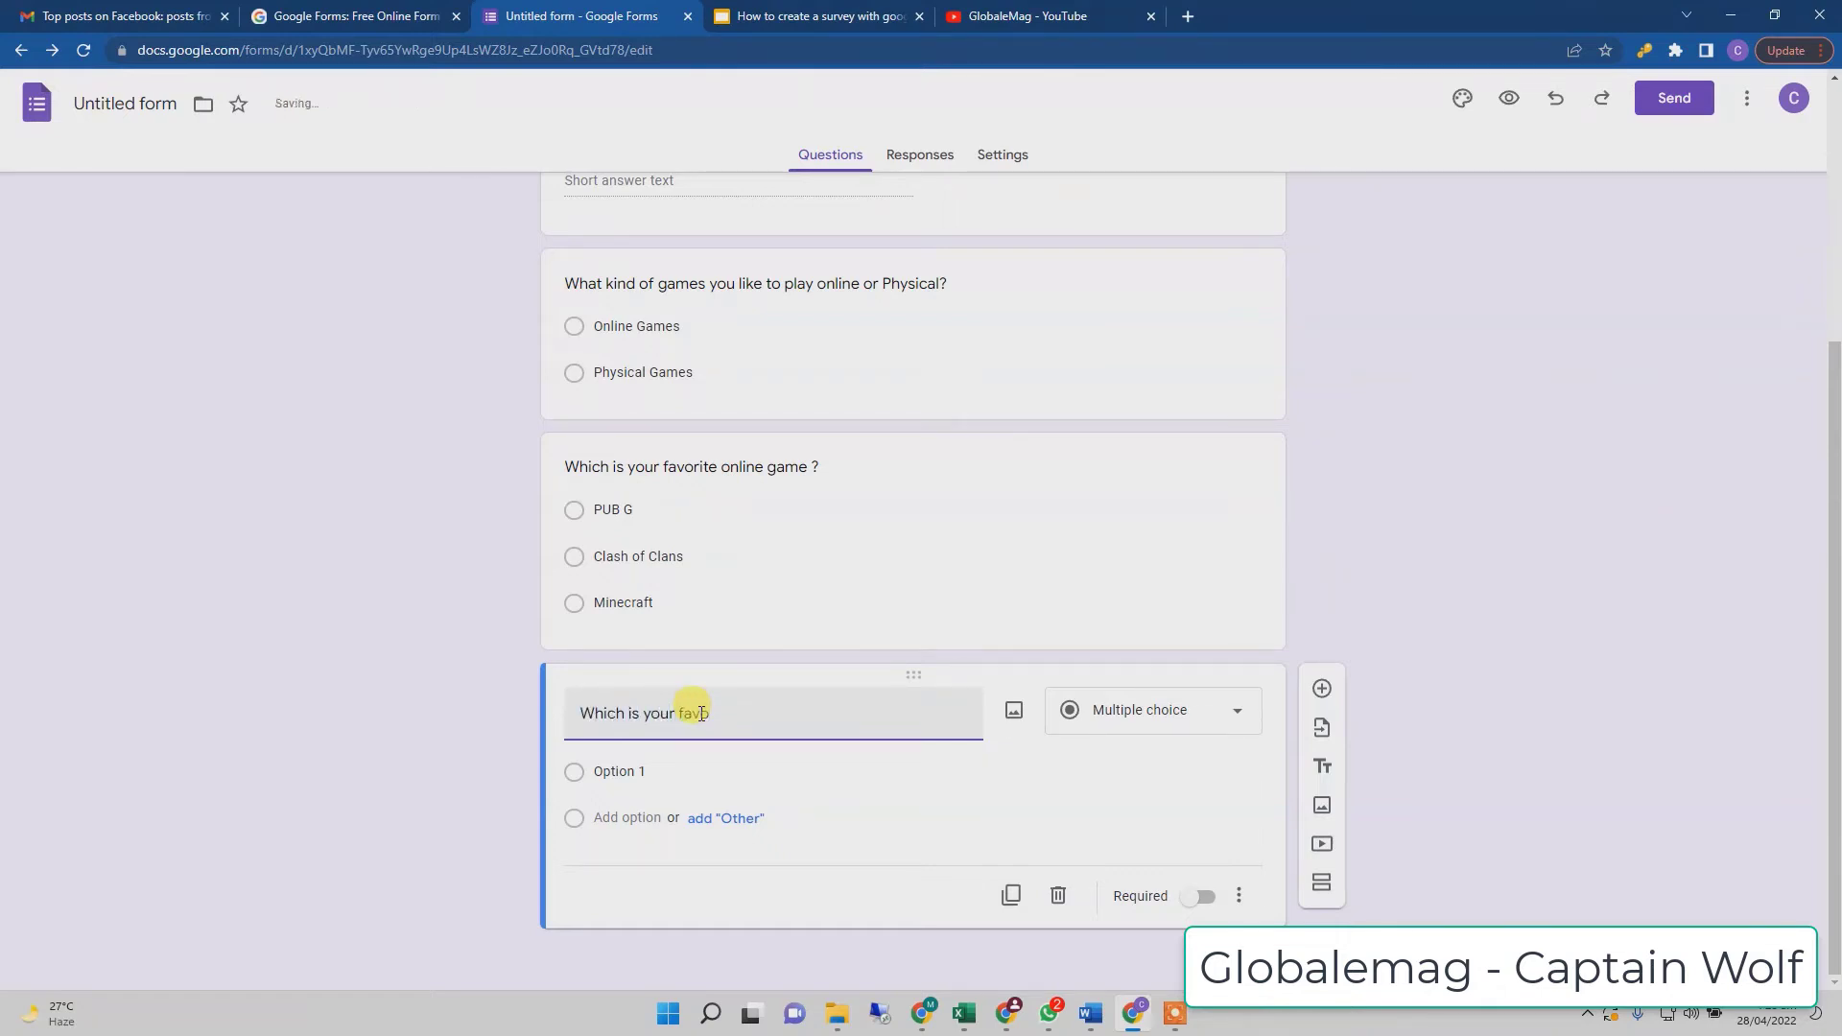
key("BackSpace")
key("BackSpace")
type("rite Physical Game?")
- Enter Soccer, Table Tennis and Cricket as its answer options
left_click(666, 767)
type("Soccer")
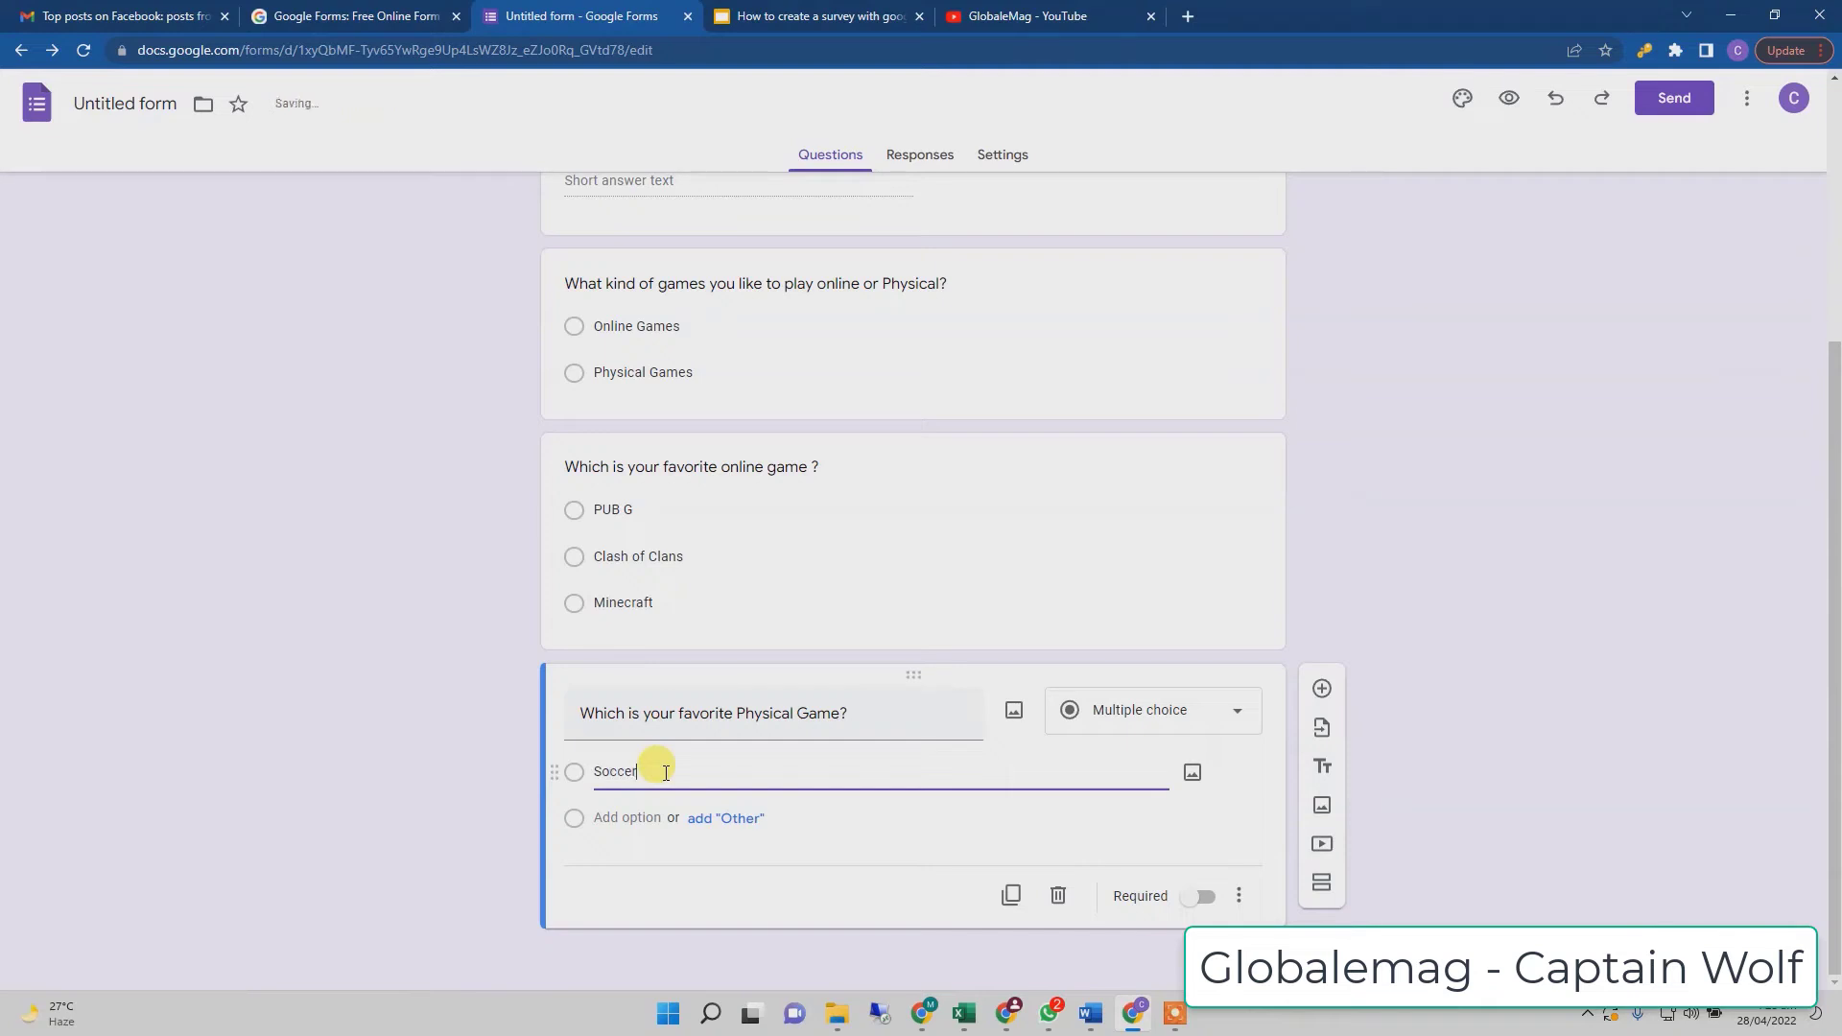
left_click(604, 817)
type("T")
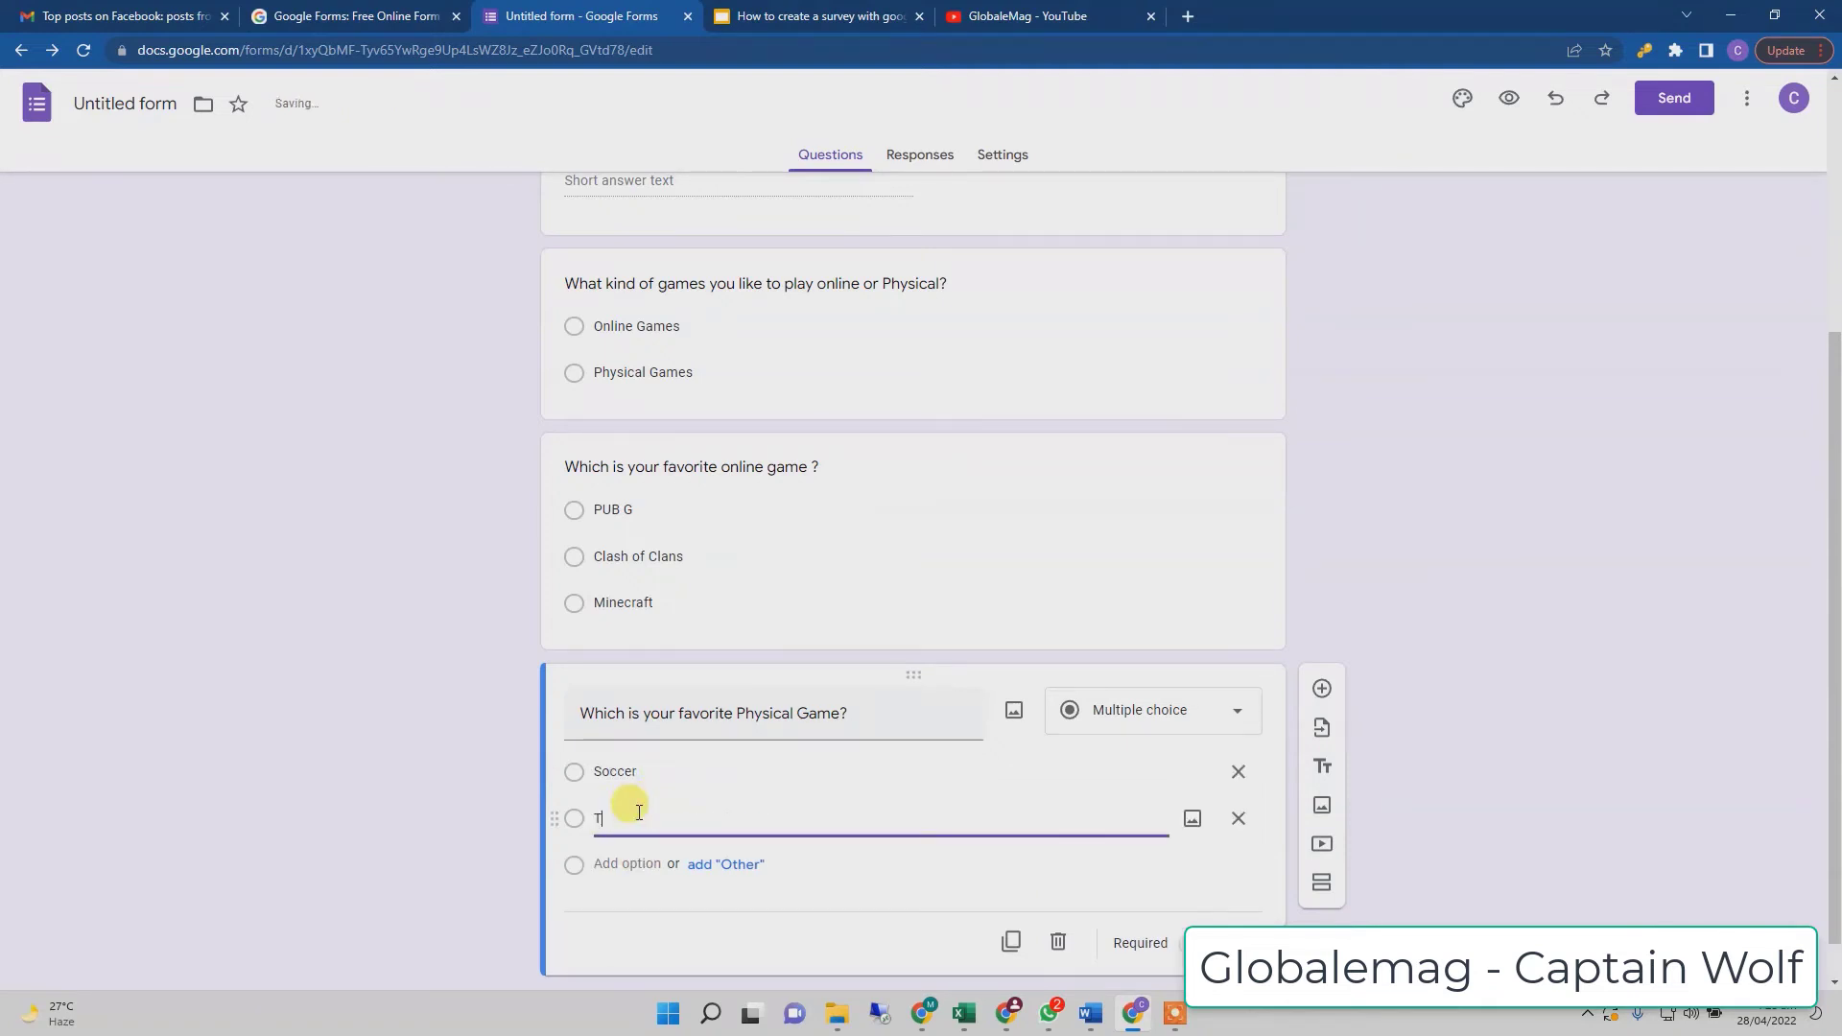
type("able Tennis")
scroll(638, 811, "down", 1)
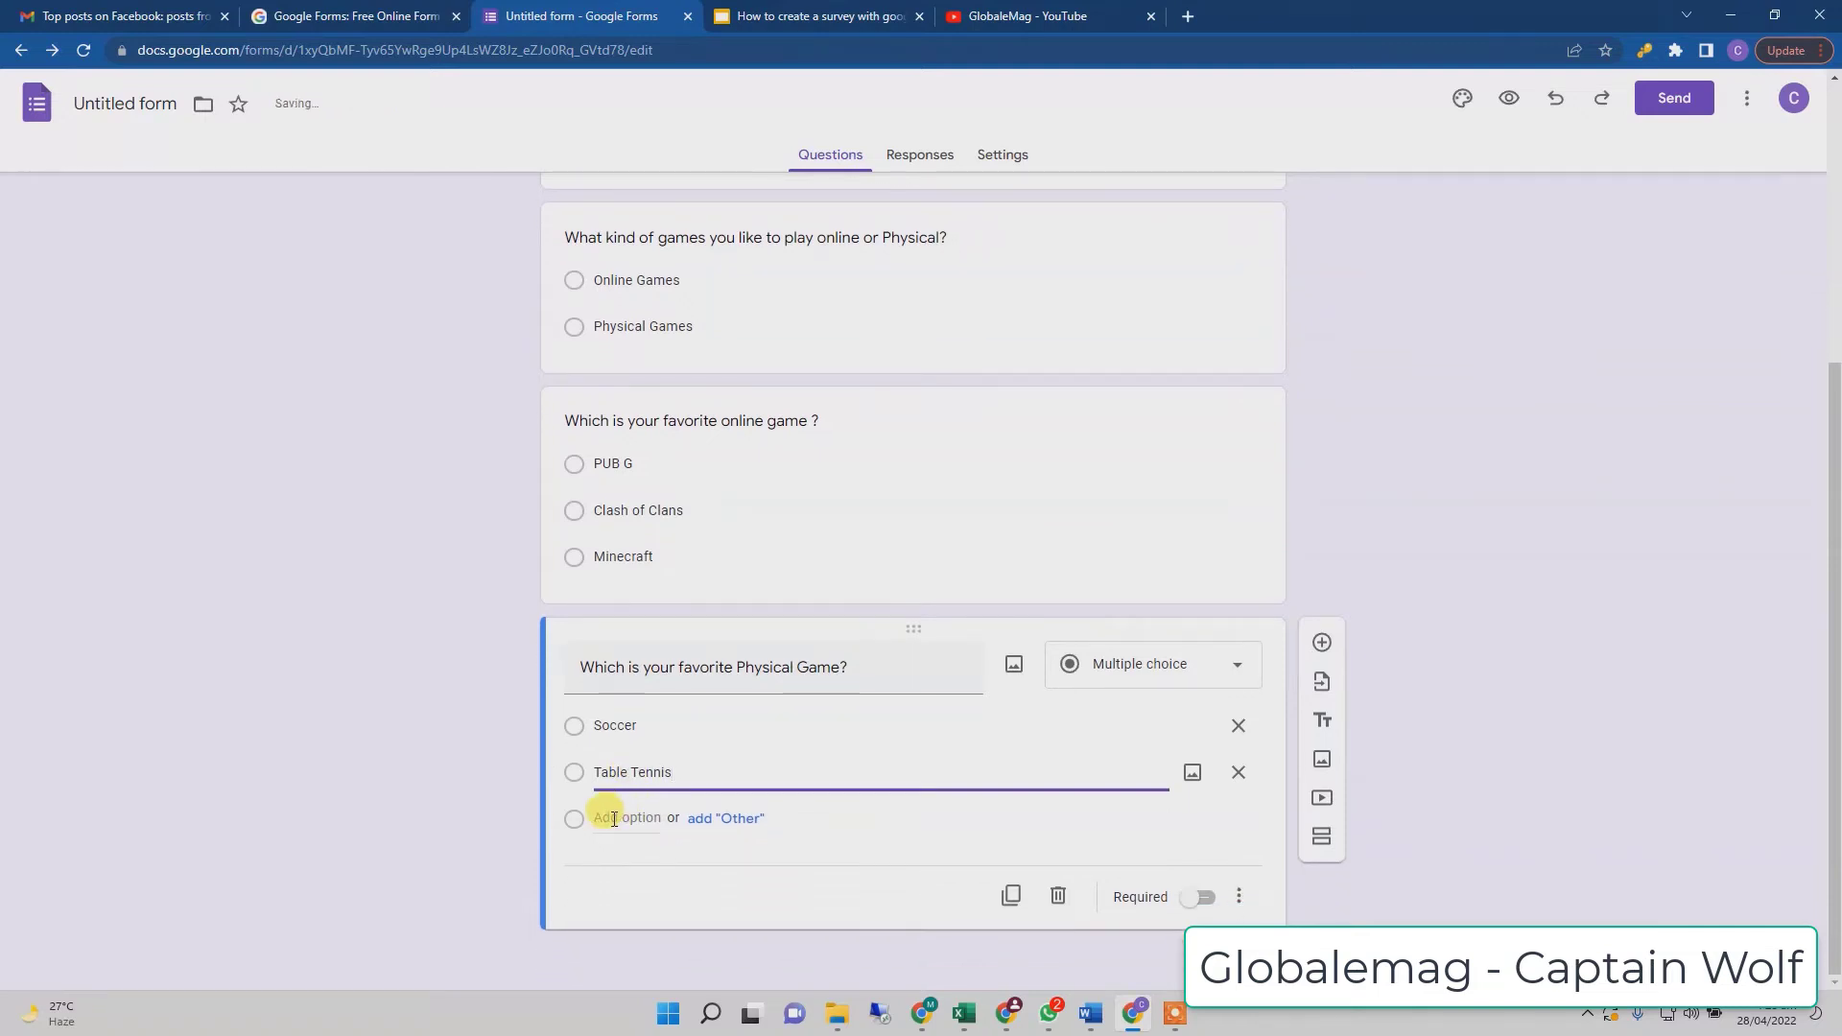
left_click(614, 819)
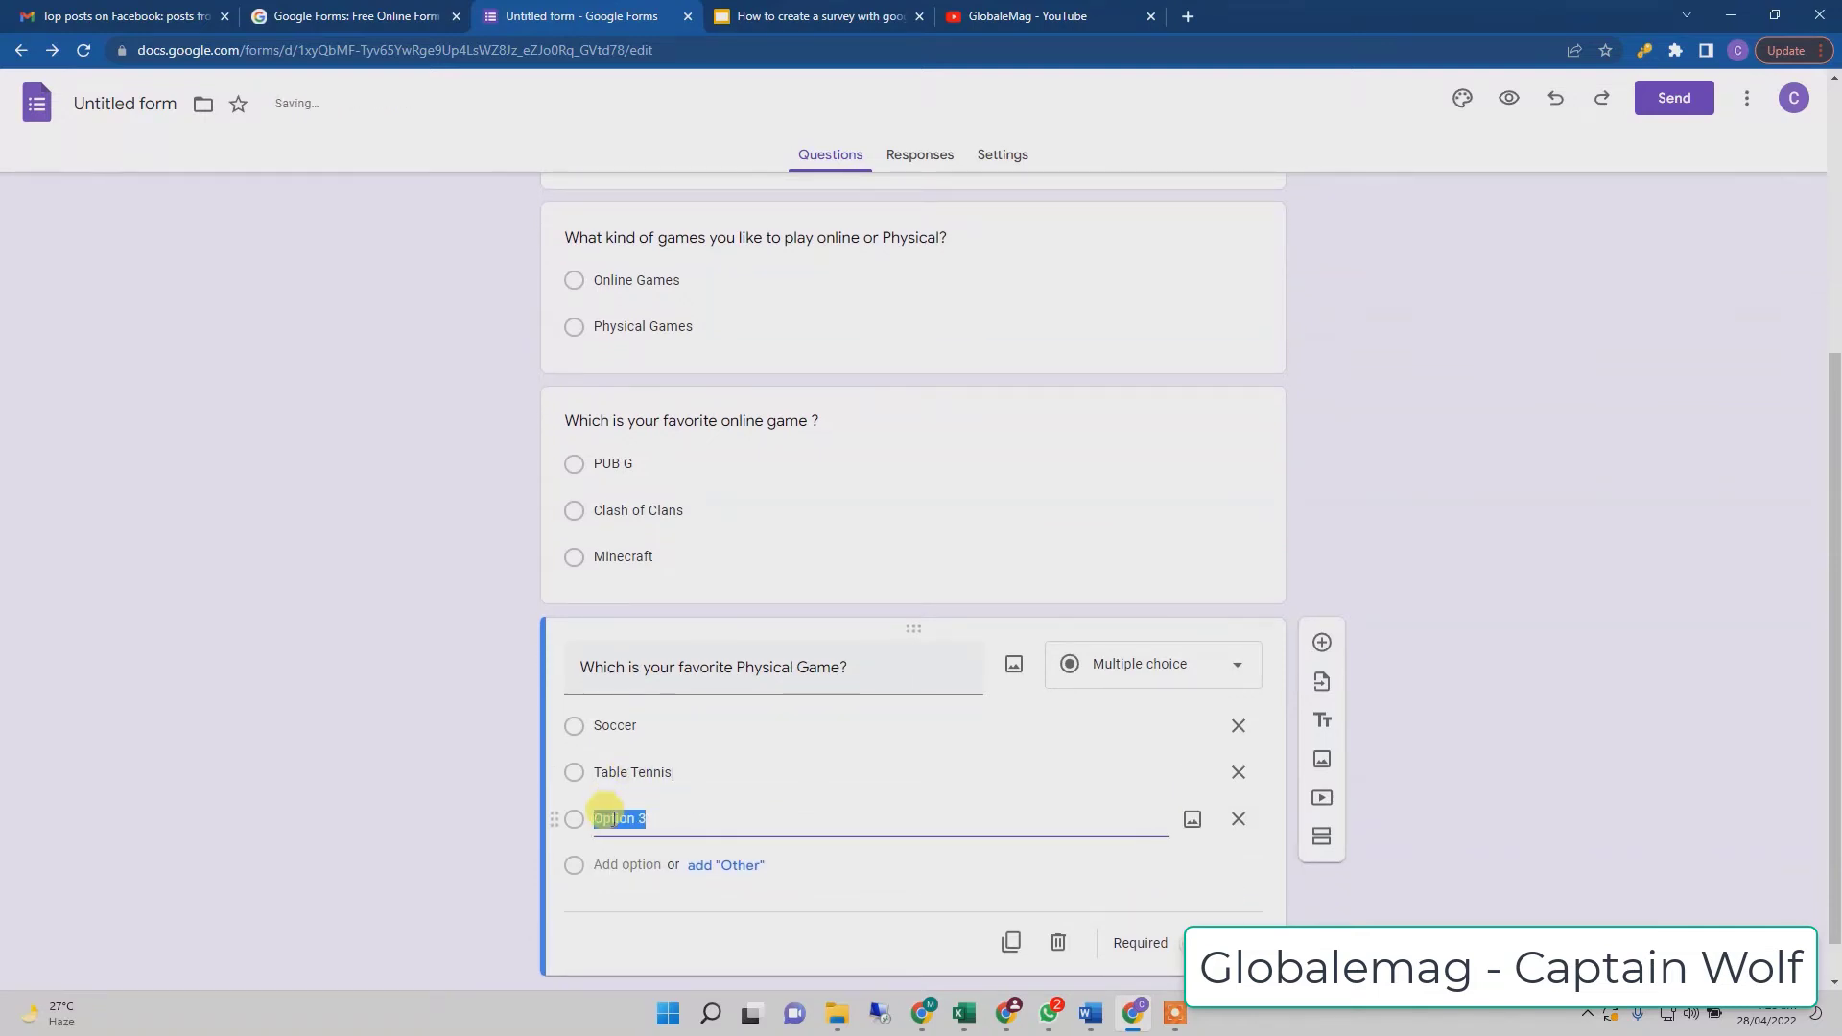
type("Cricket")
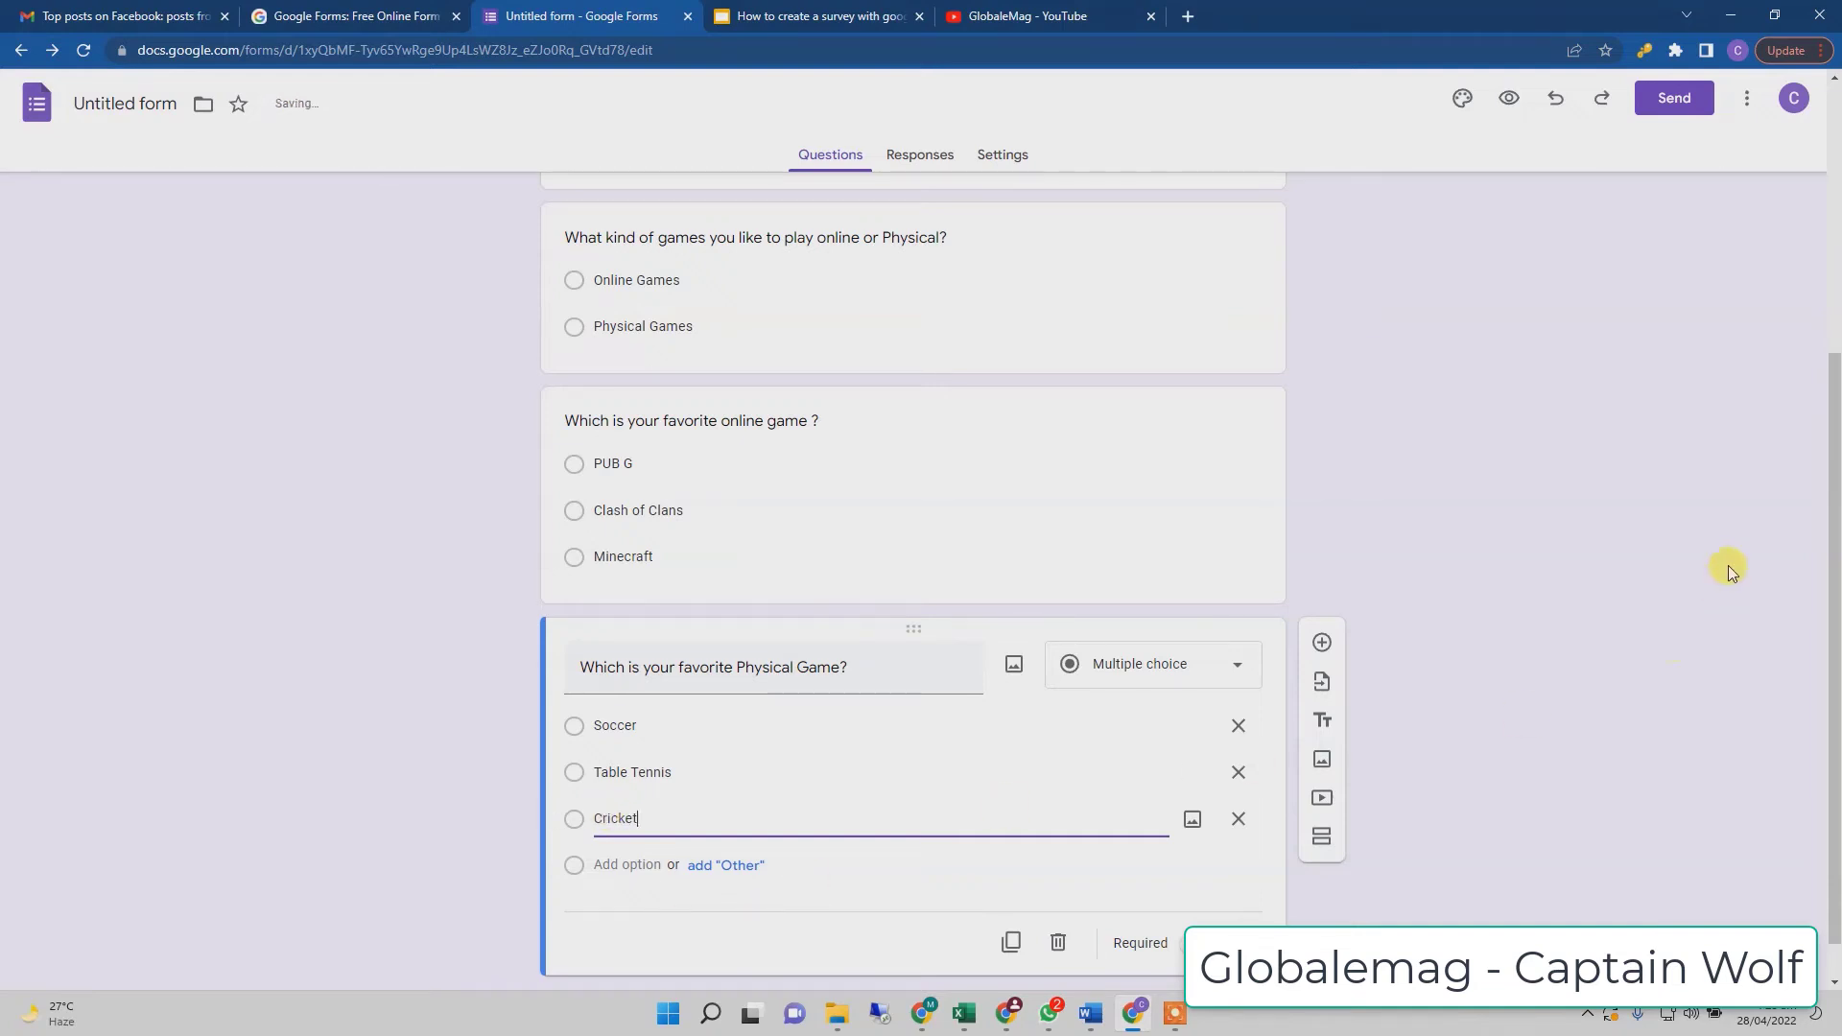
left_click(1516, 545)
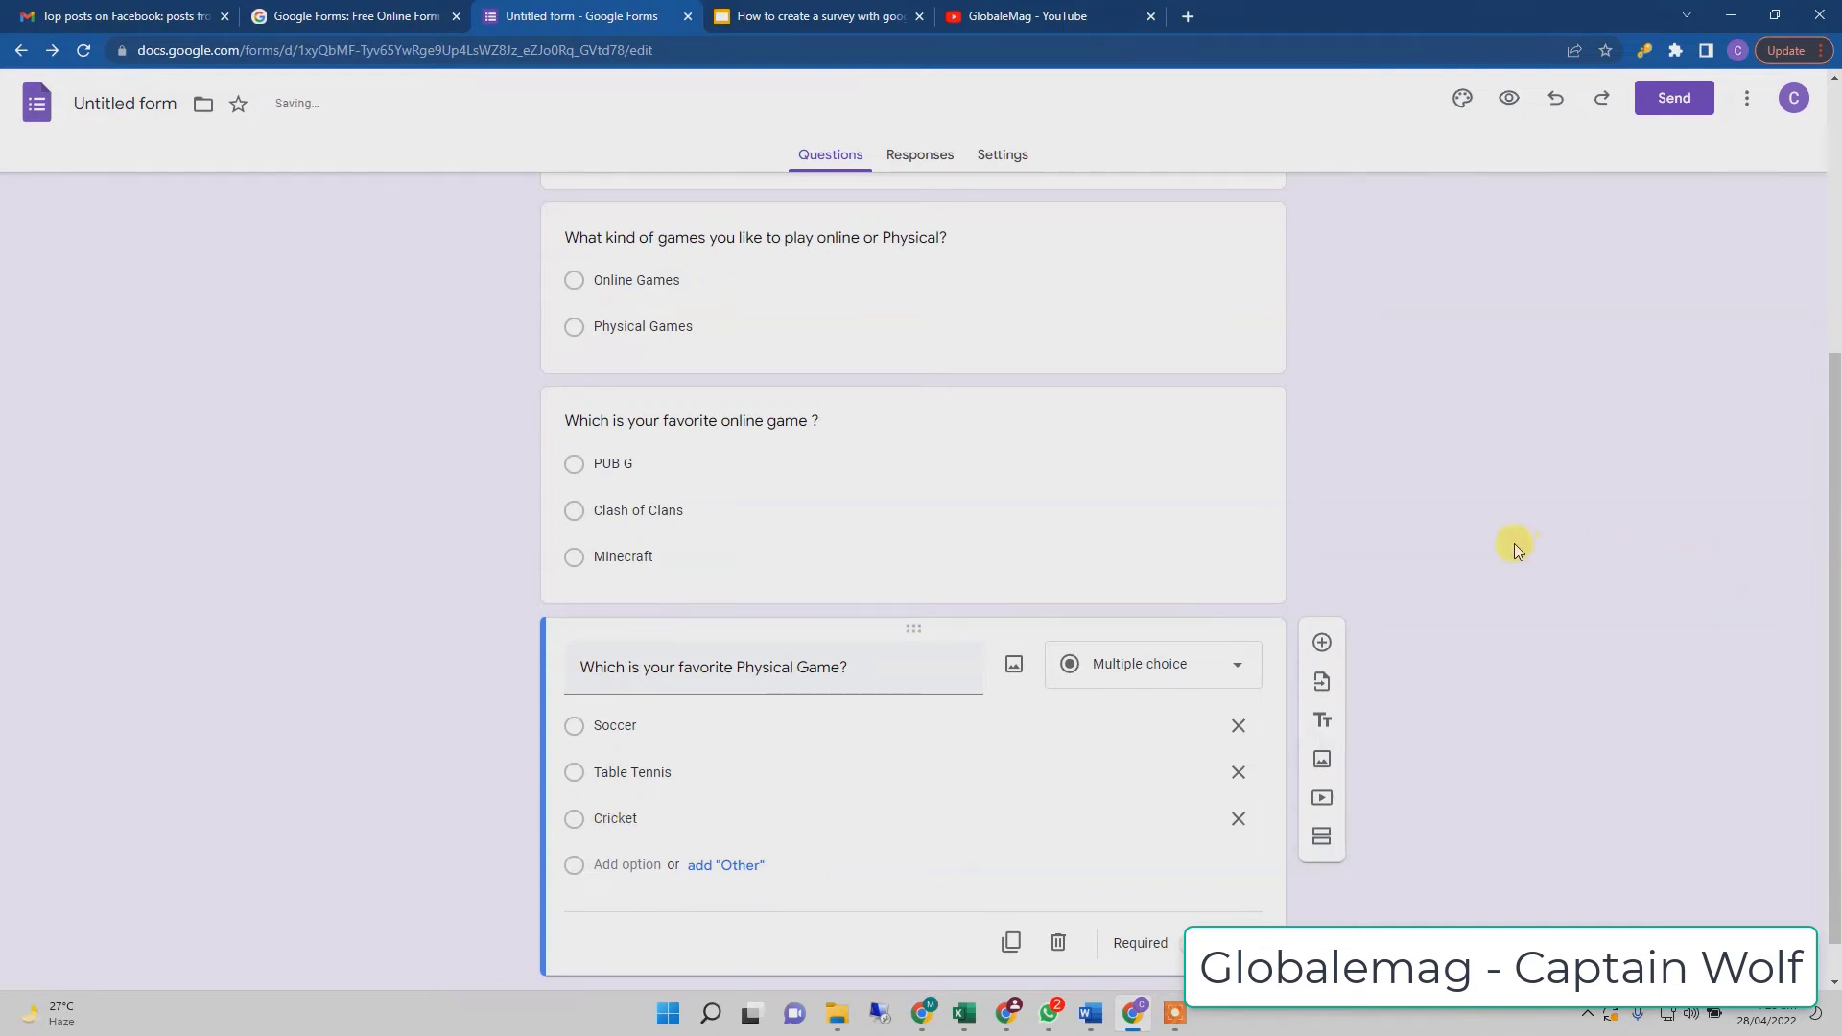
scroll(1458, 584, "down", 1)
scroll(1458, 584, "up", 2)
scroll(1458, 584, "up", 3)
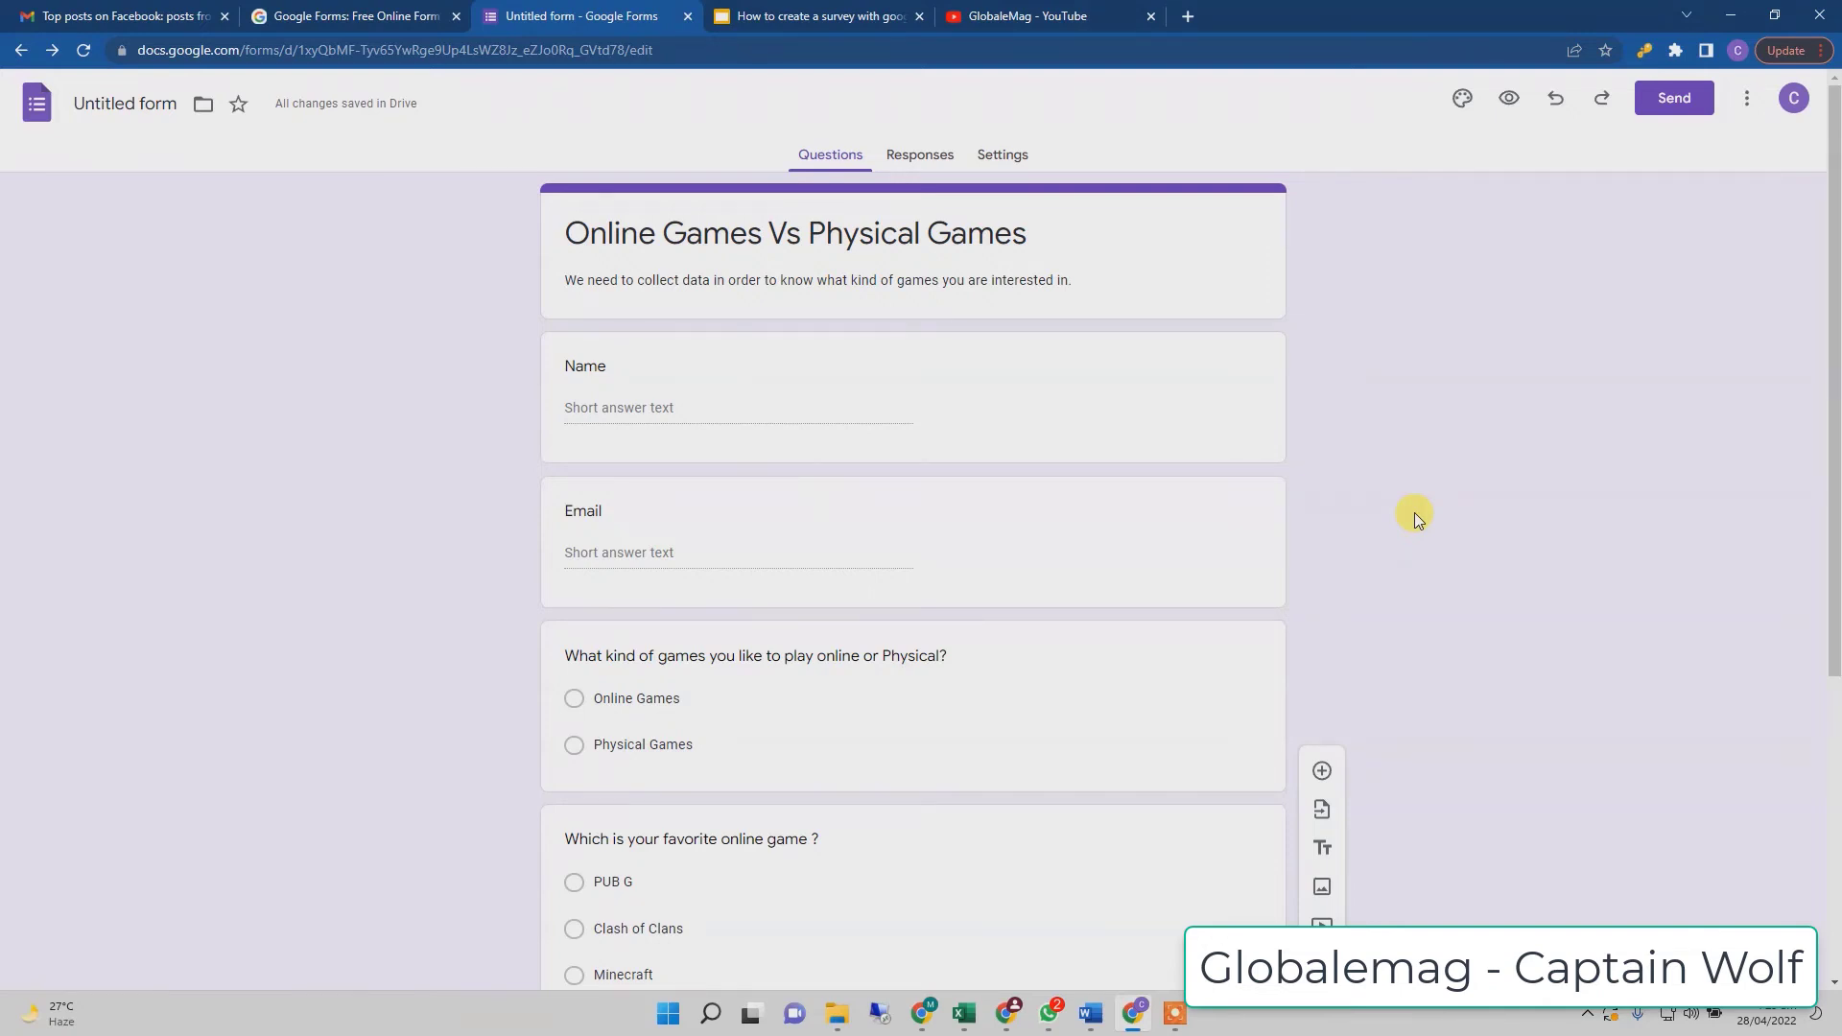
scroll(1414, 512, "down", 5)
scroll(1415, 513, "up", 5)
scroll(1414, 512, "down", 5)
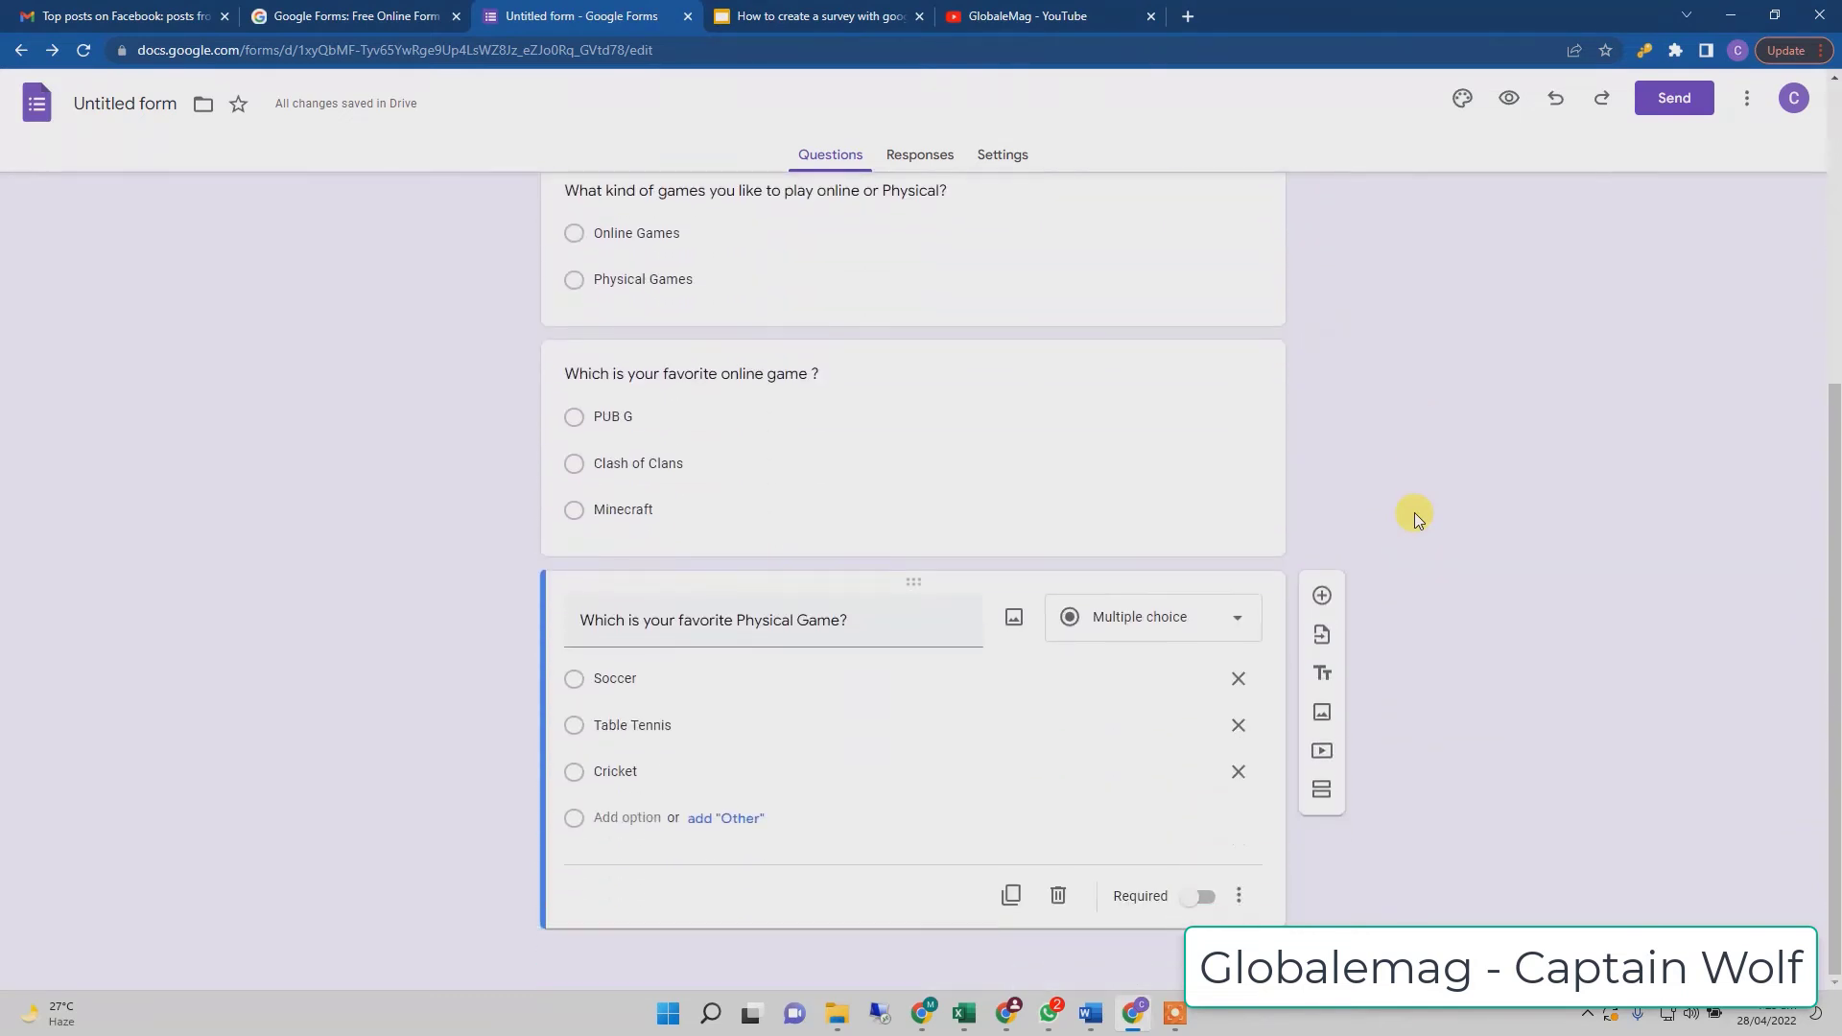
scroll(1414, 512, "up", 5)
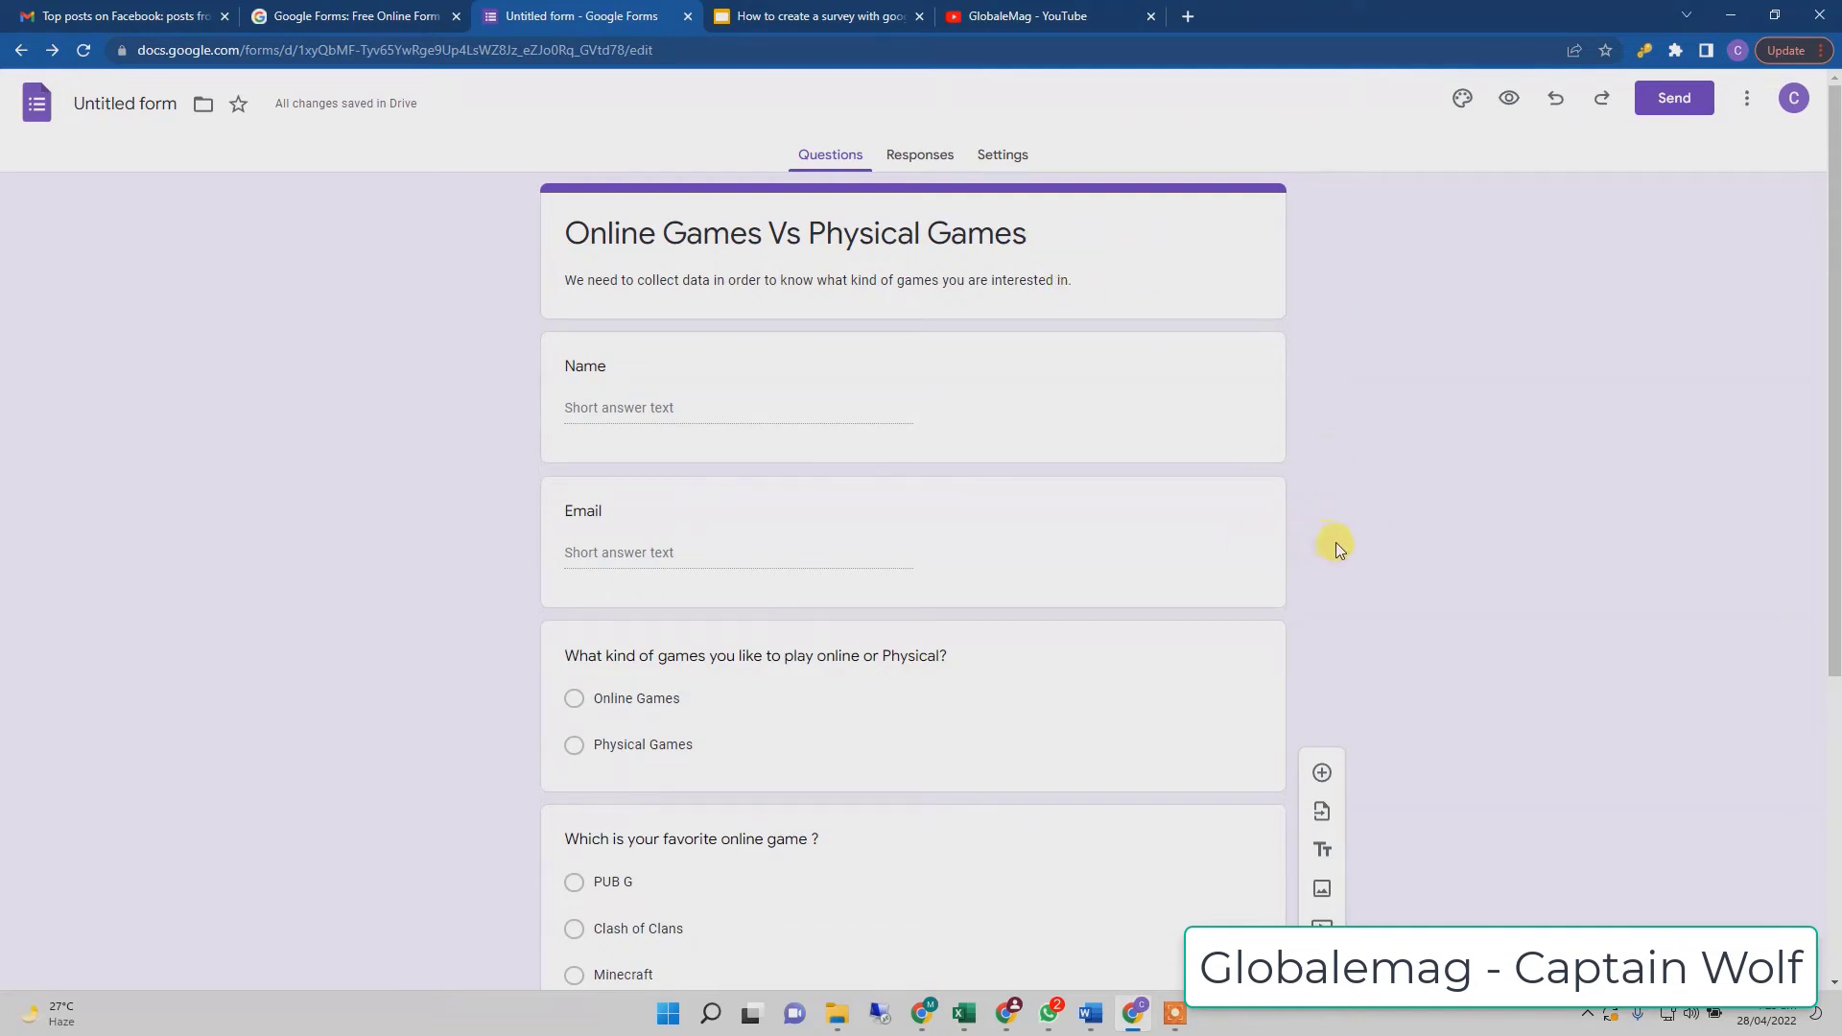
scroll(1347, 543, "down", 3)
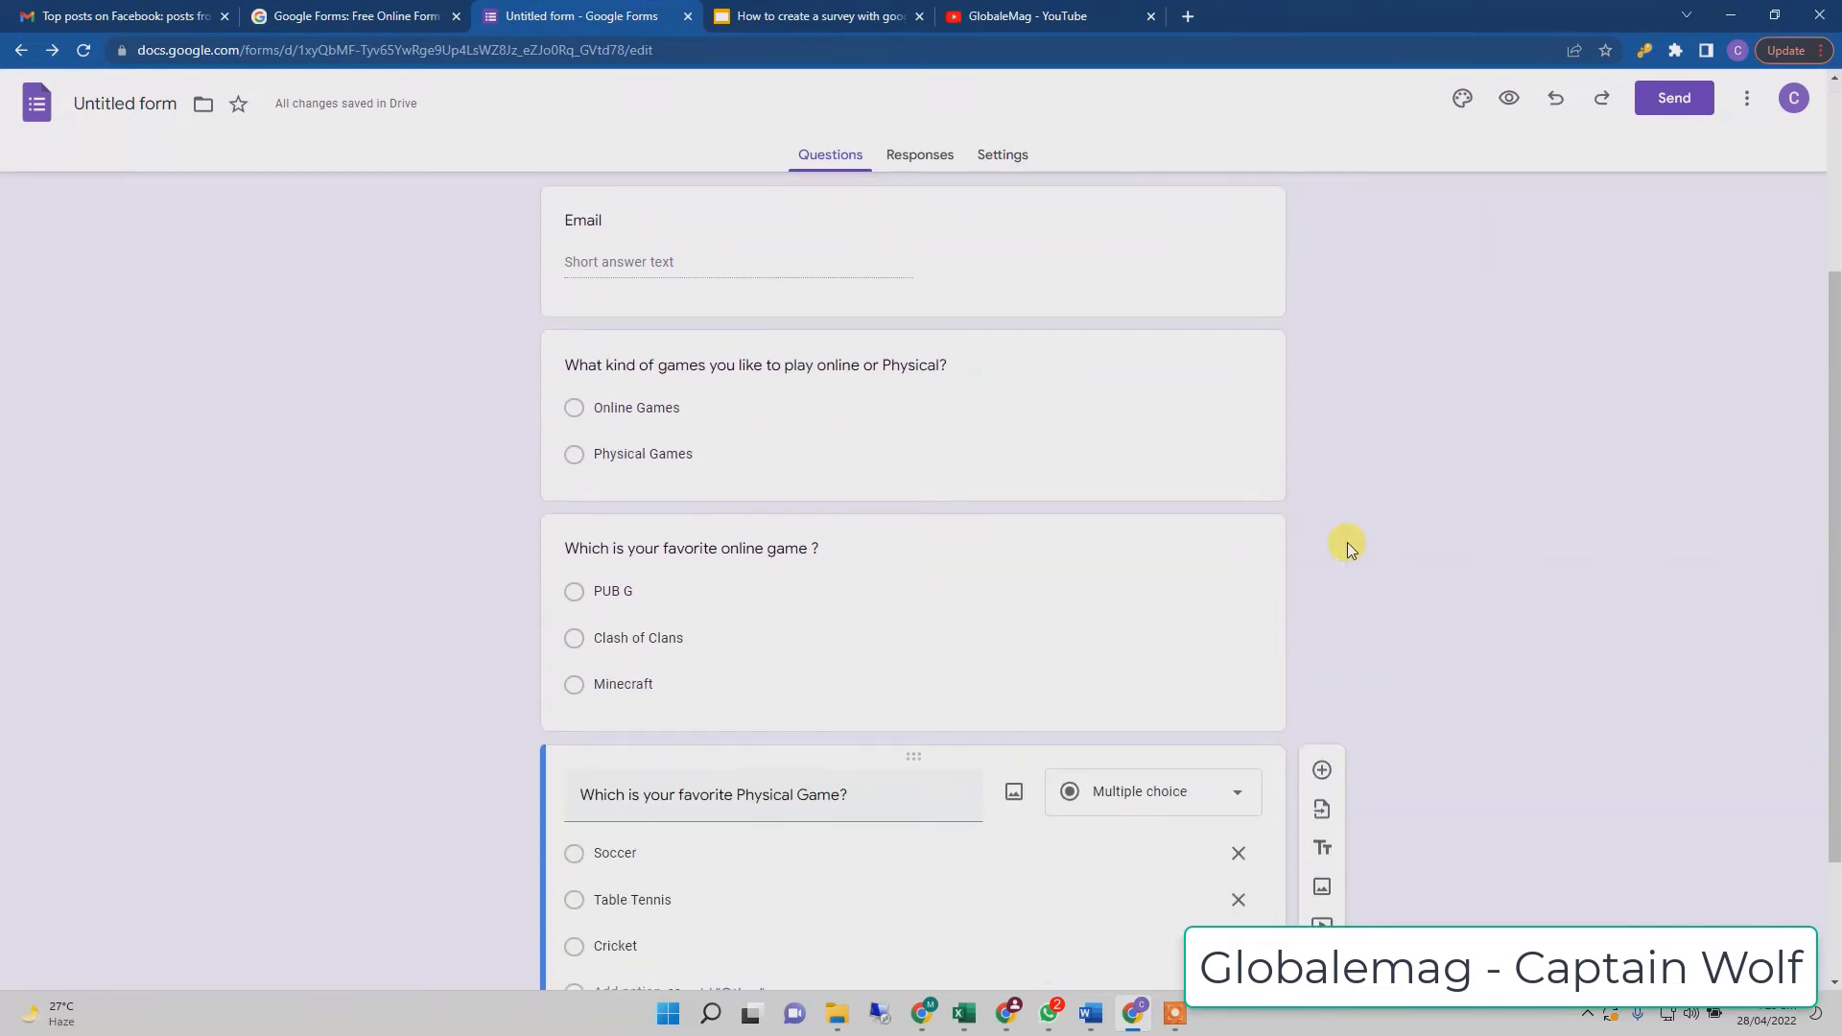
scroll(1372, 557, "down", 2)
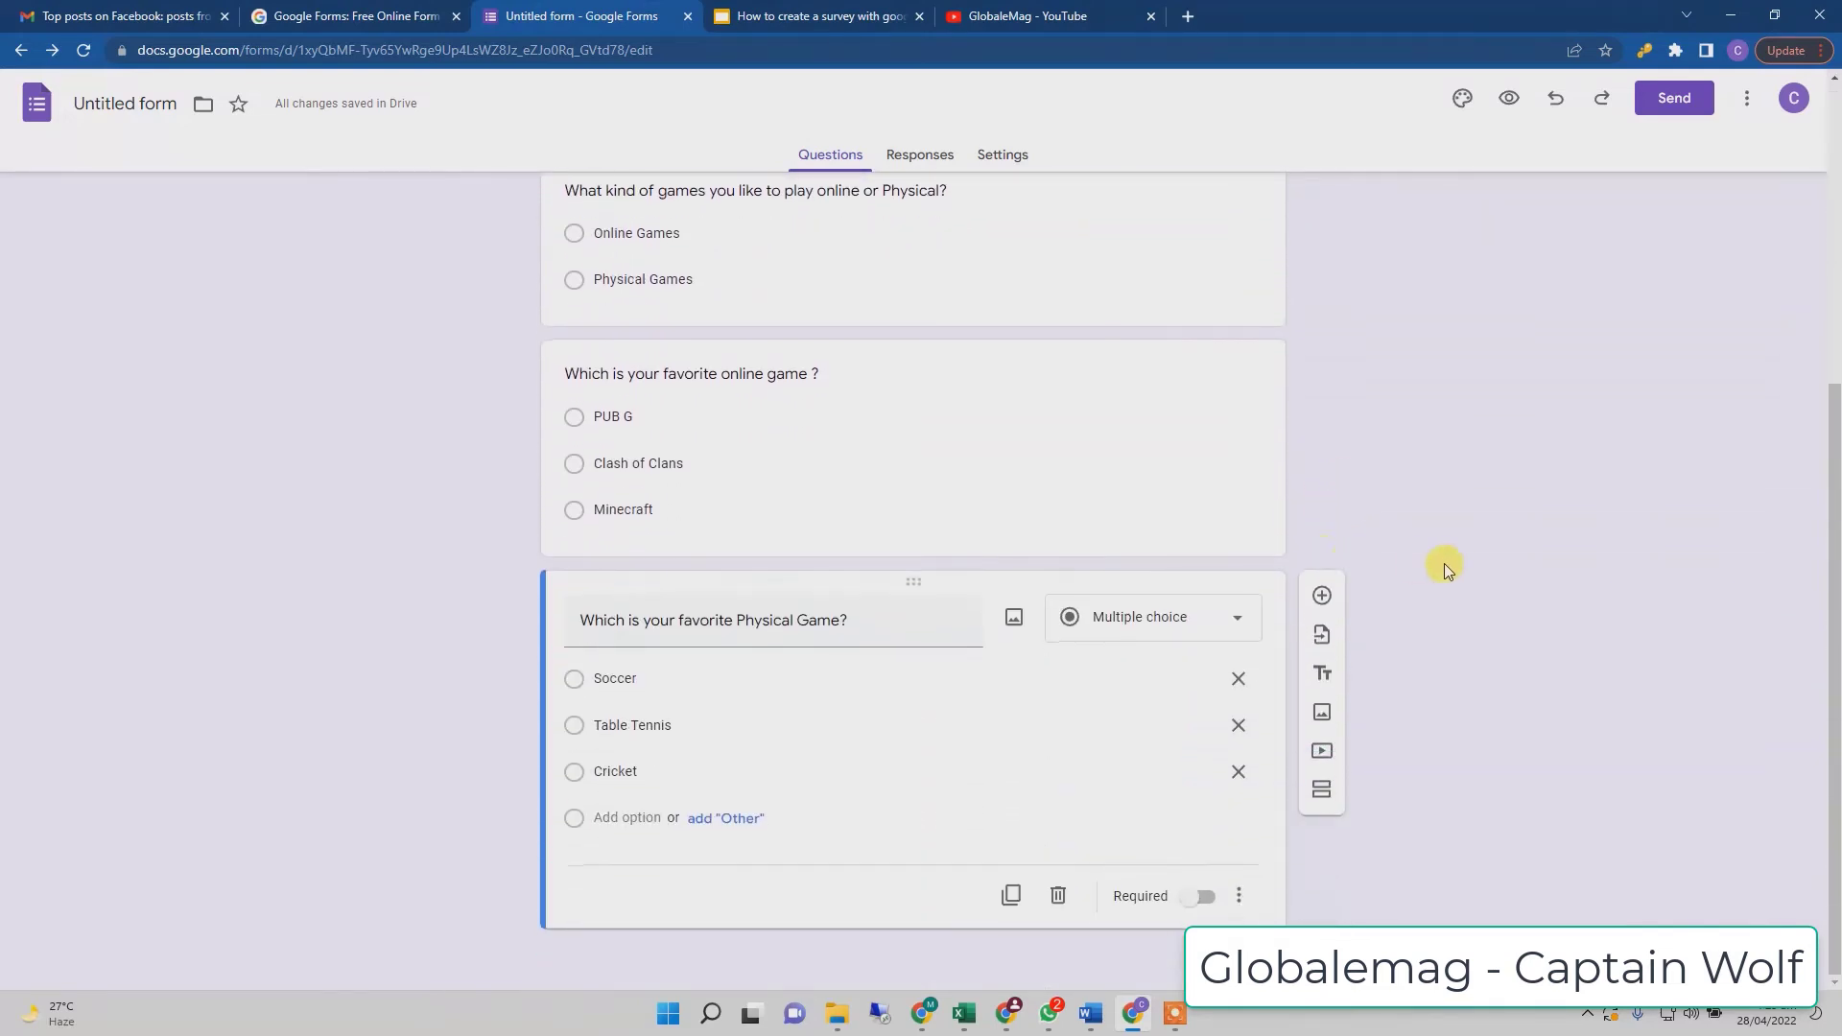
scroll(1447, 568, "up", 5)
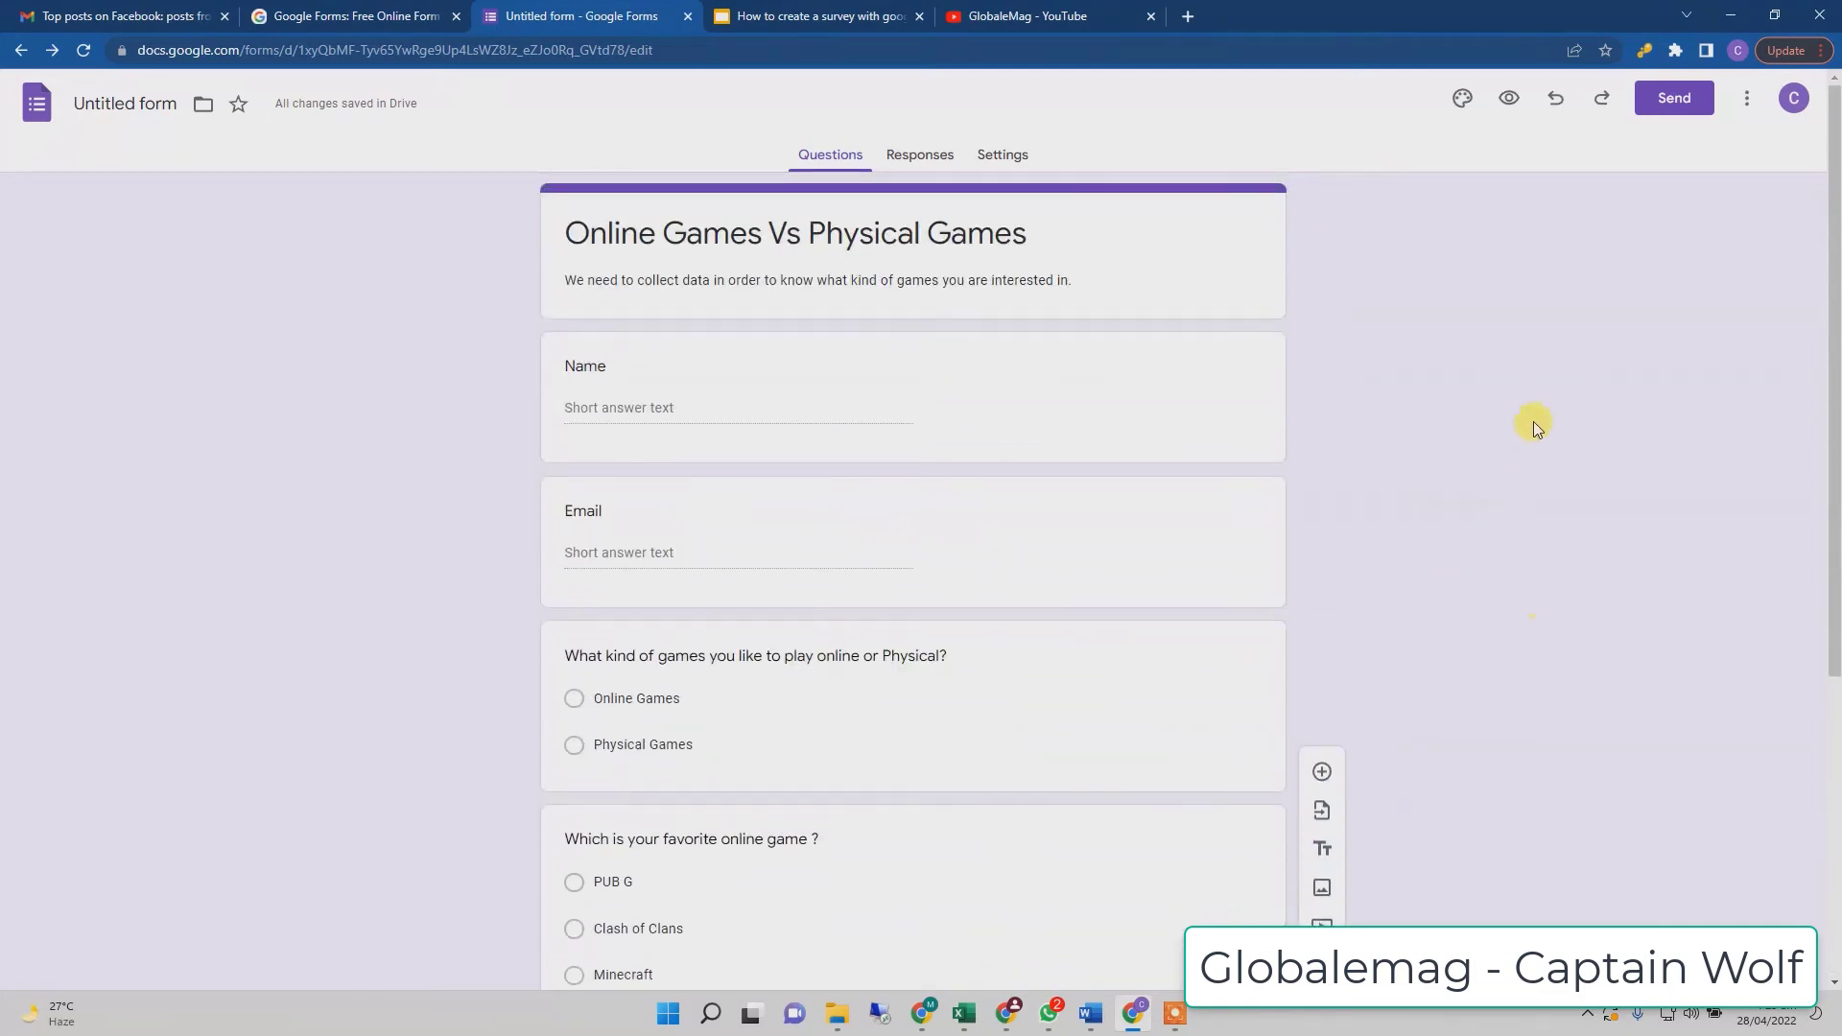
- Open the respondent preview and look through the Name, Email and game questions down to Submit
left_click(1517, 98)
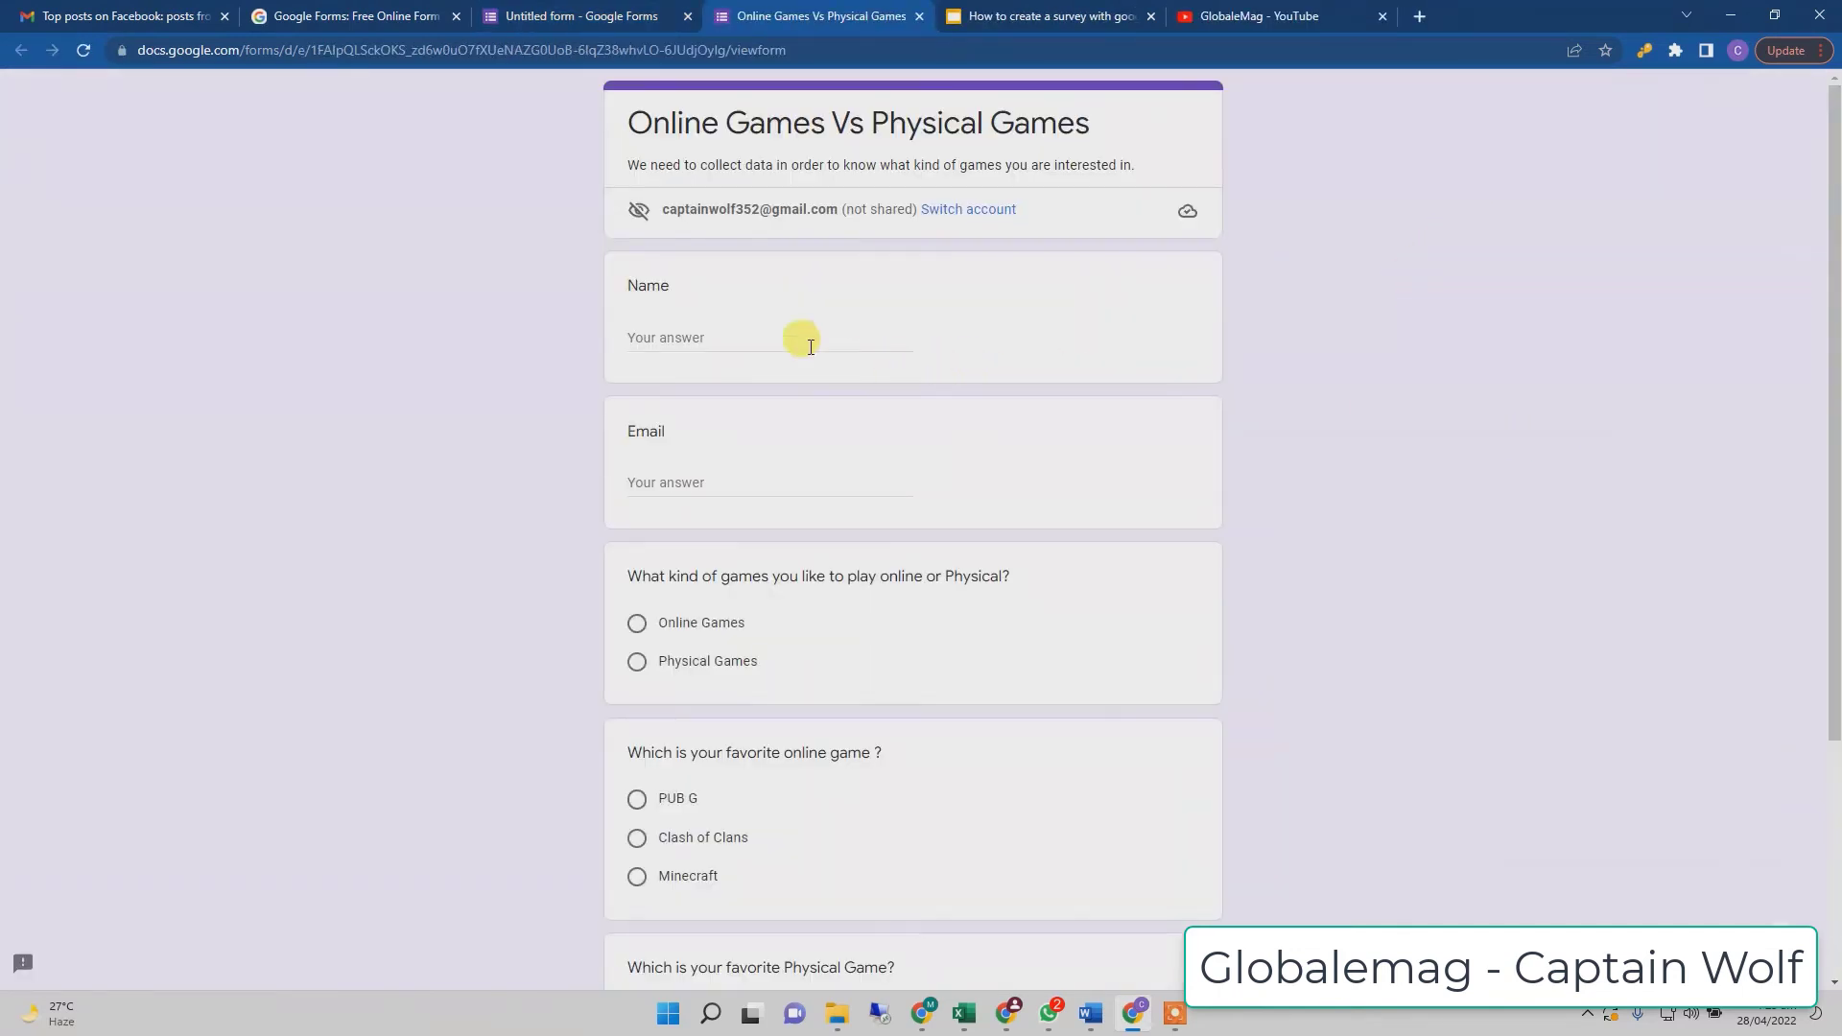
left_click(670, 337)
scroll(786, 417, "down", 1)
left_click(719, 381)
scroll(863, 403, "down", 1)
scroll(936, 418, "down", 1)
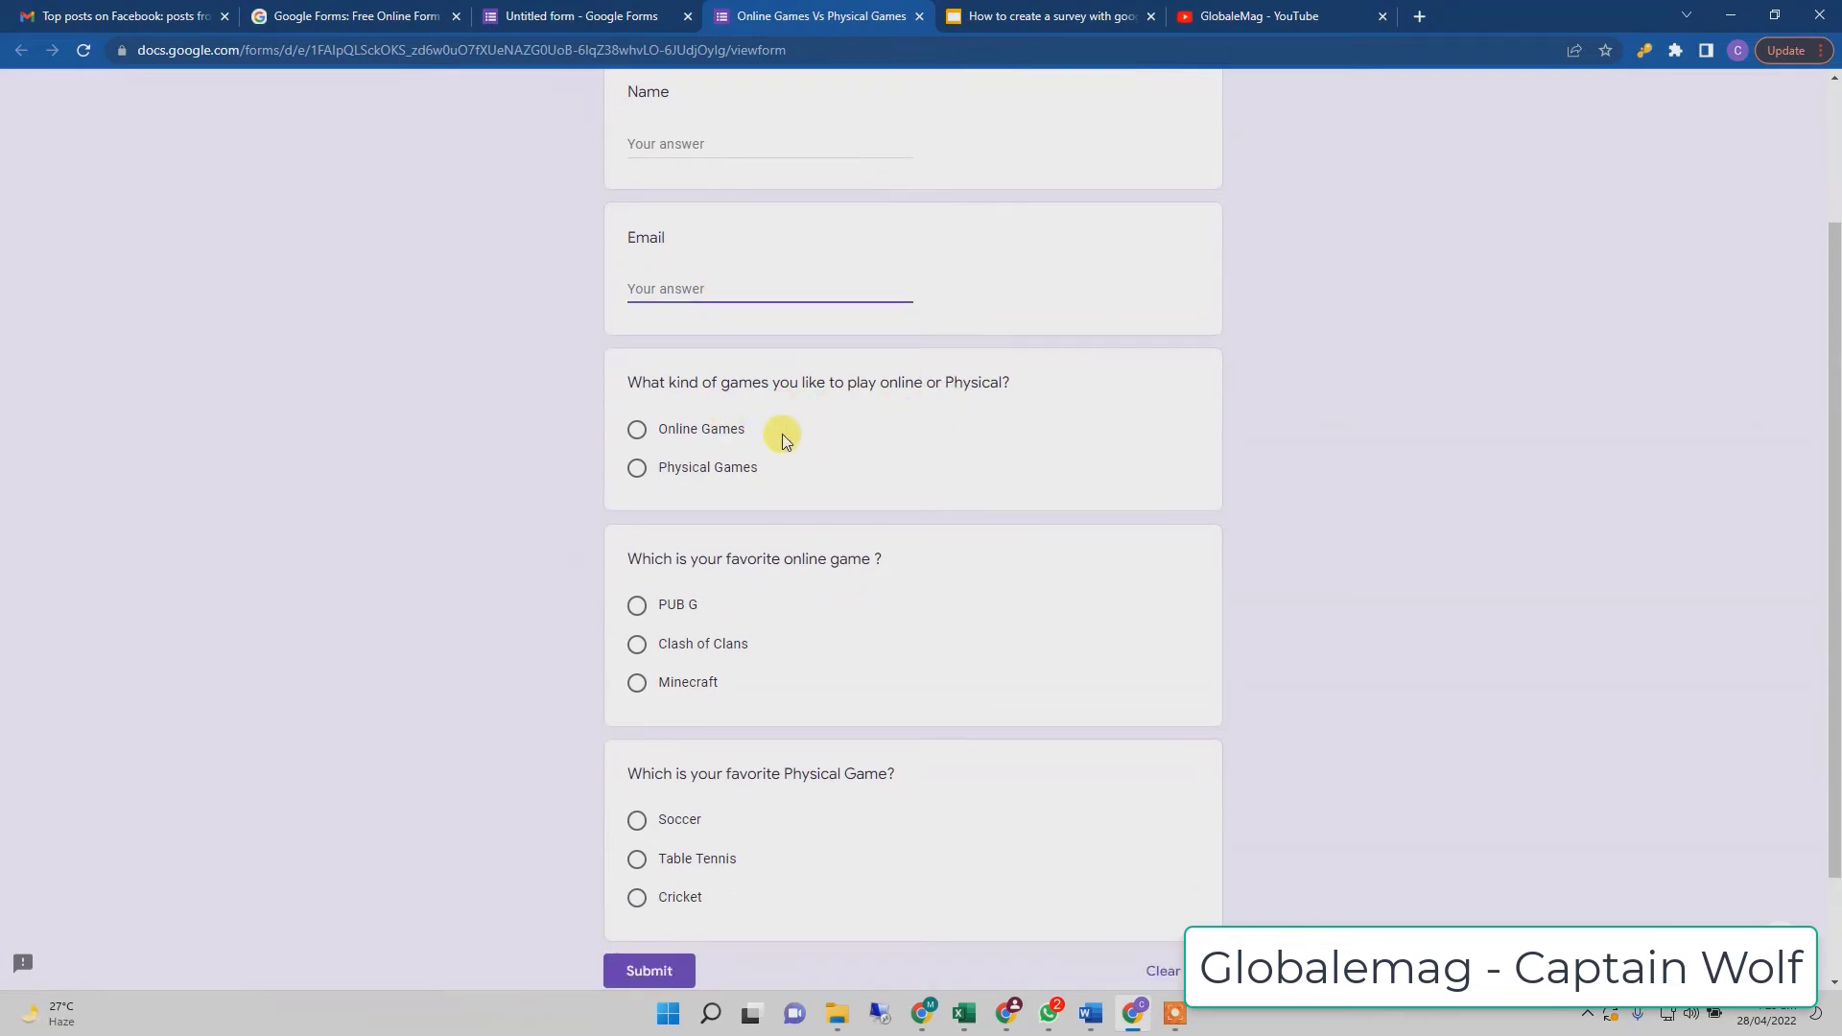
scroll(781, 434, "down", 2)
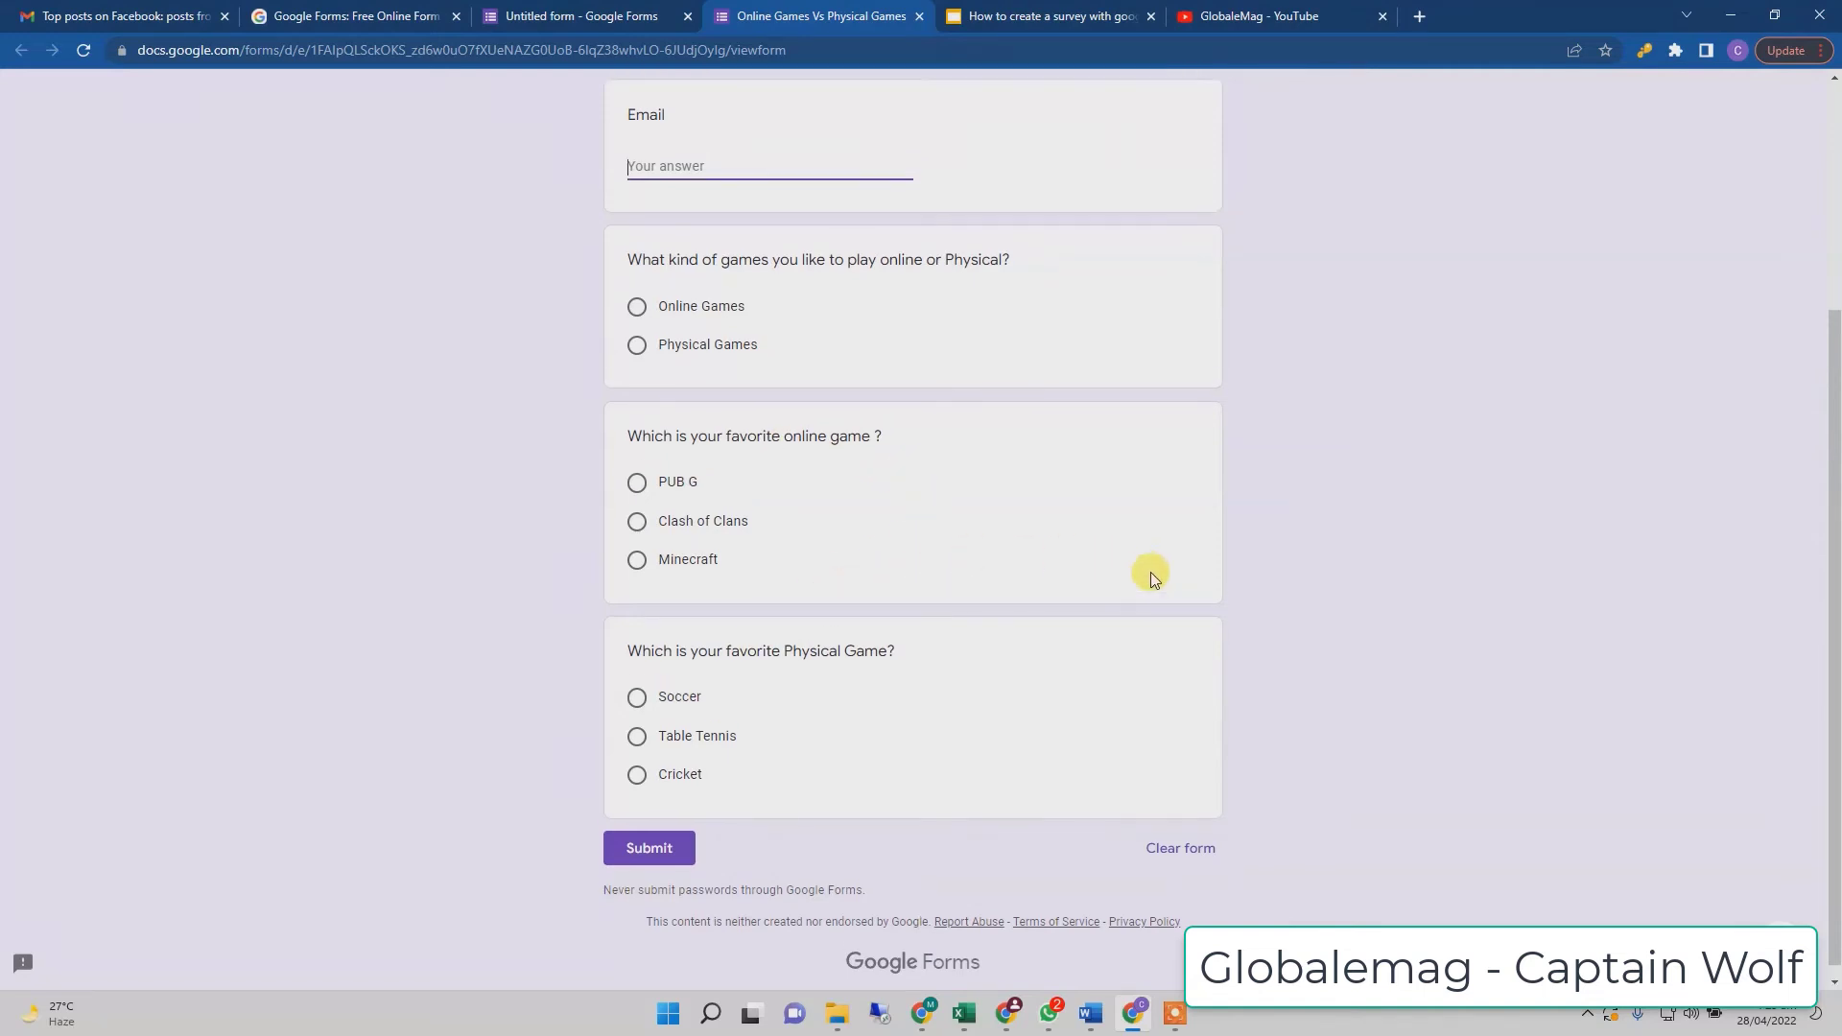
scroll(1151, 579, "up", 3)
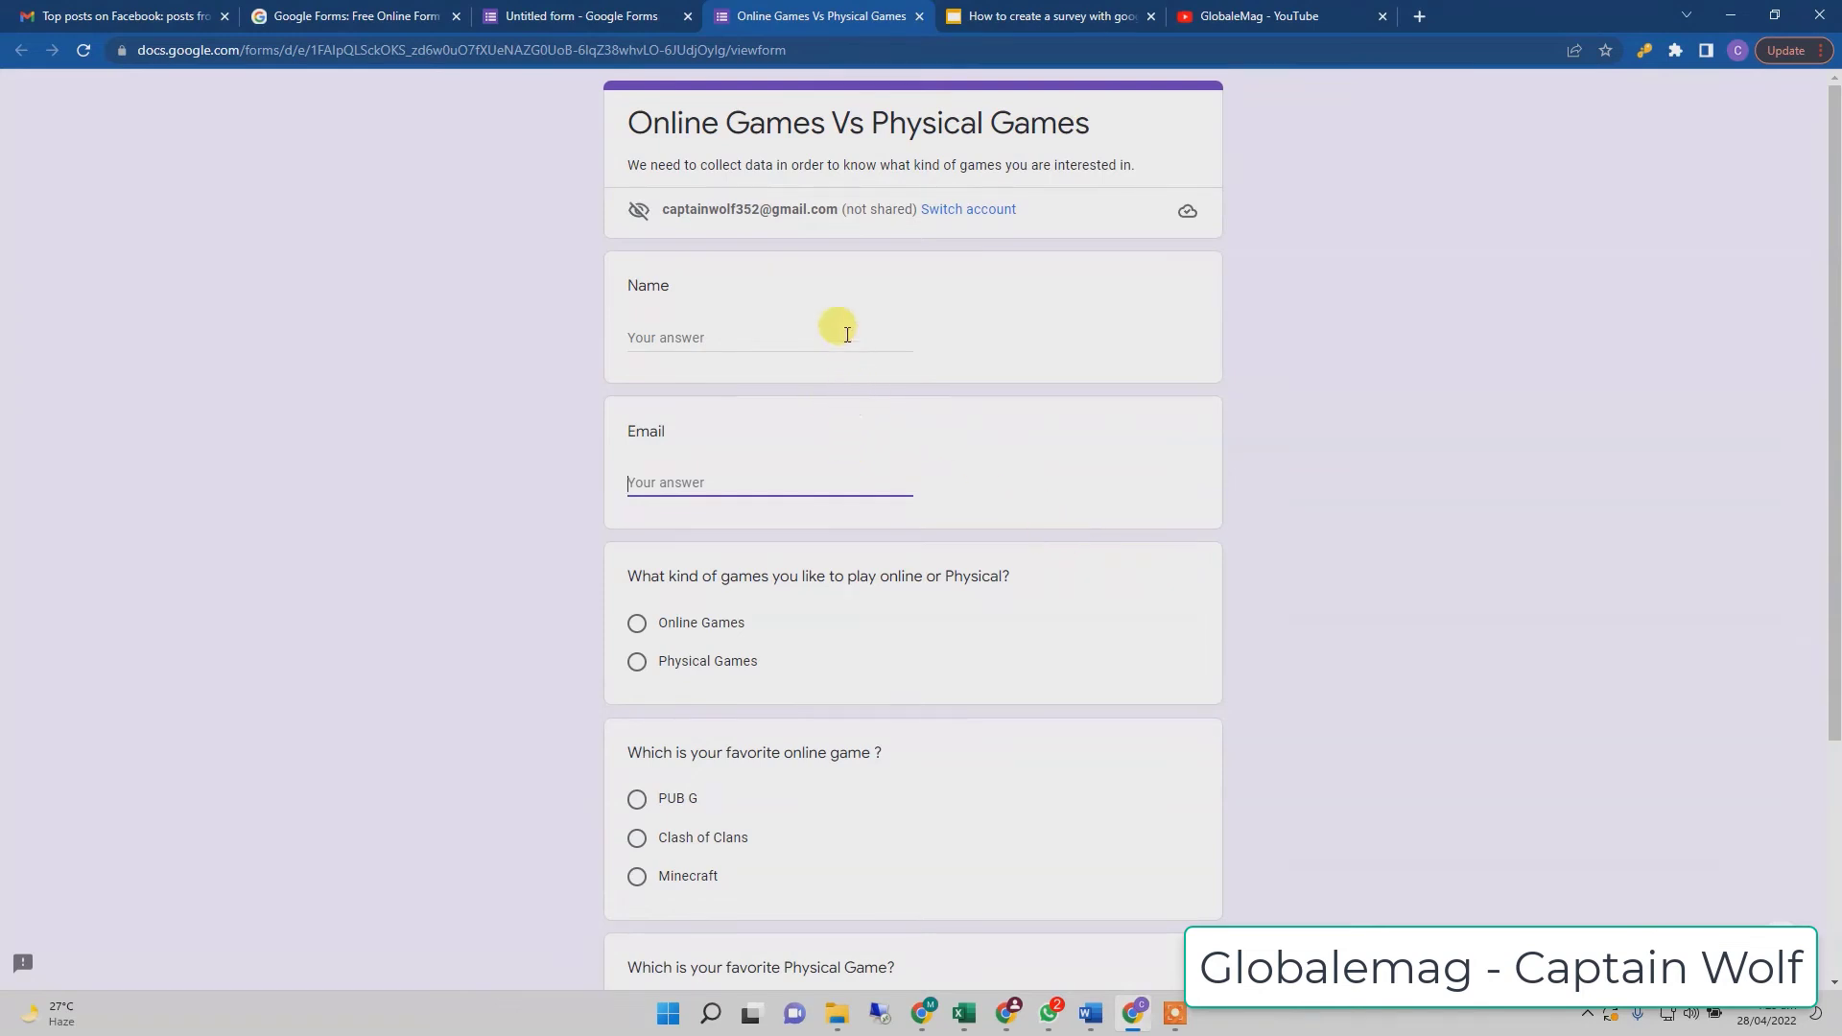
scroll(815, 414, "down", 3)
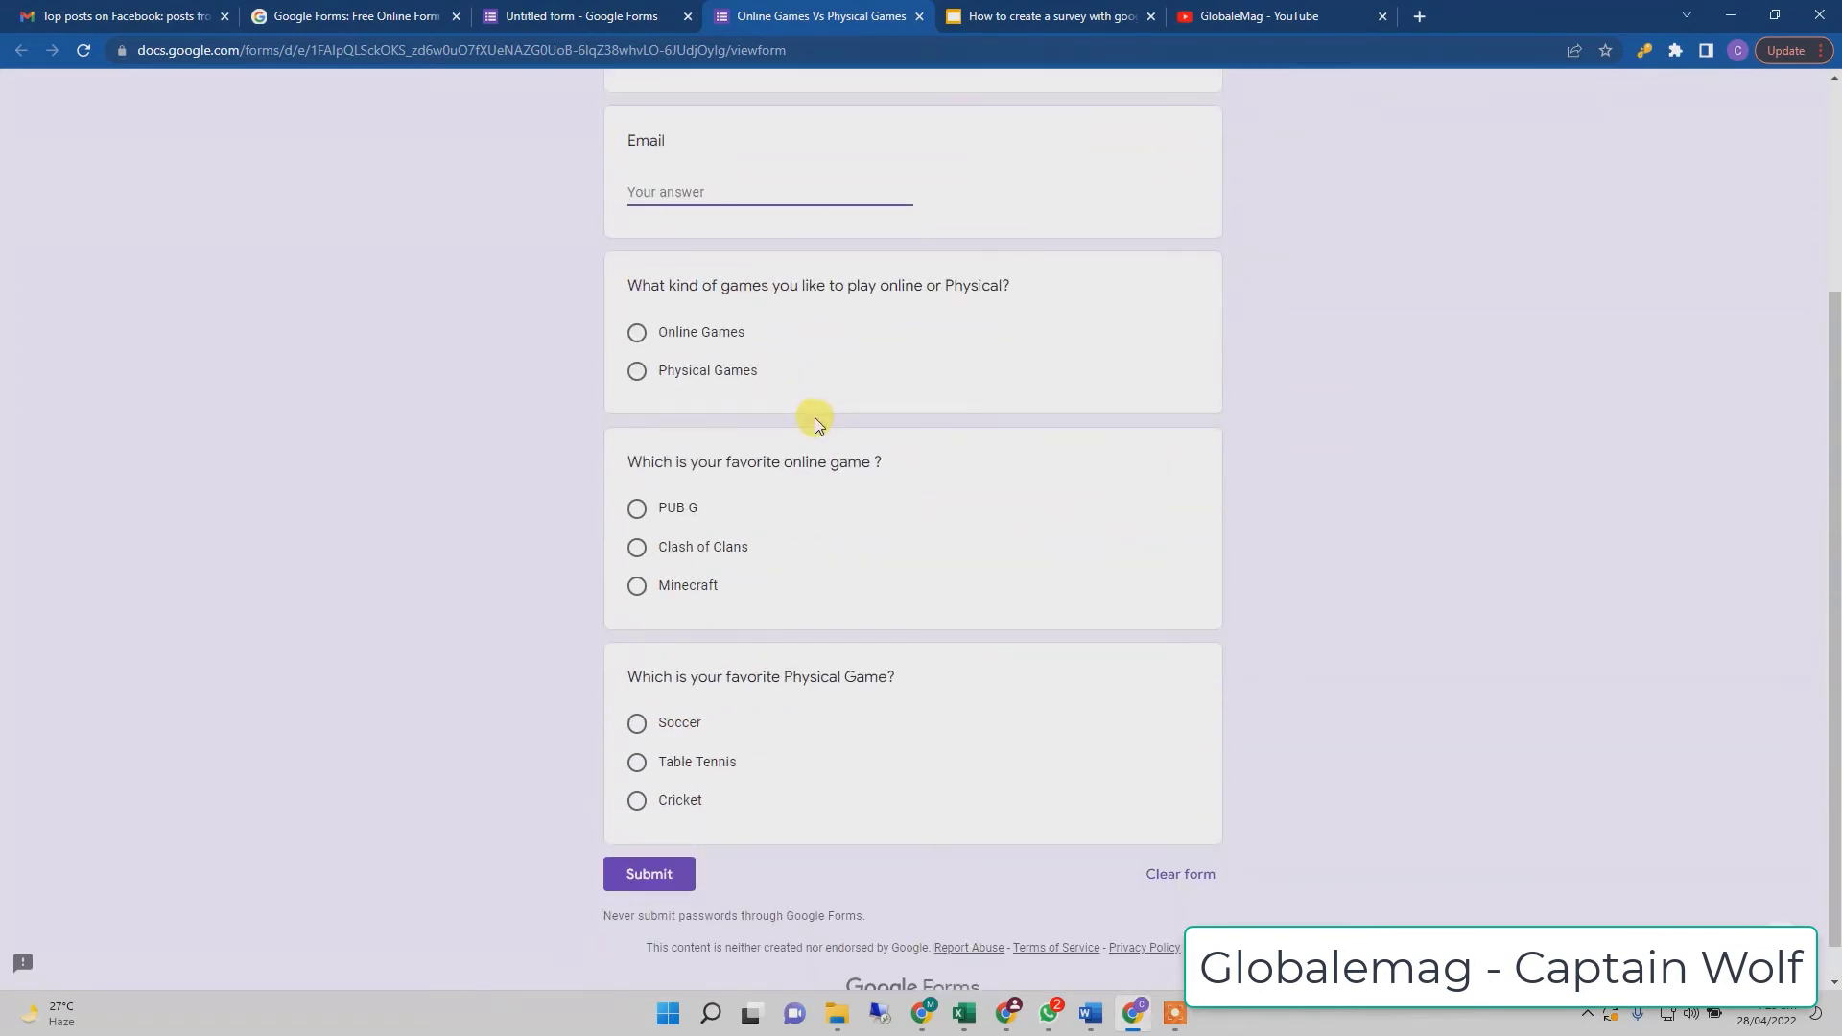
scroll(814, 416, "up", 3)
- Back in the editor, open the Send form dialog and review the email invitation's recipient, subject and message fields
left_click(629, 30)
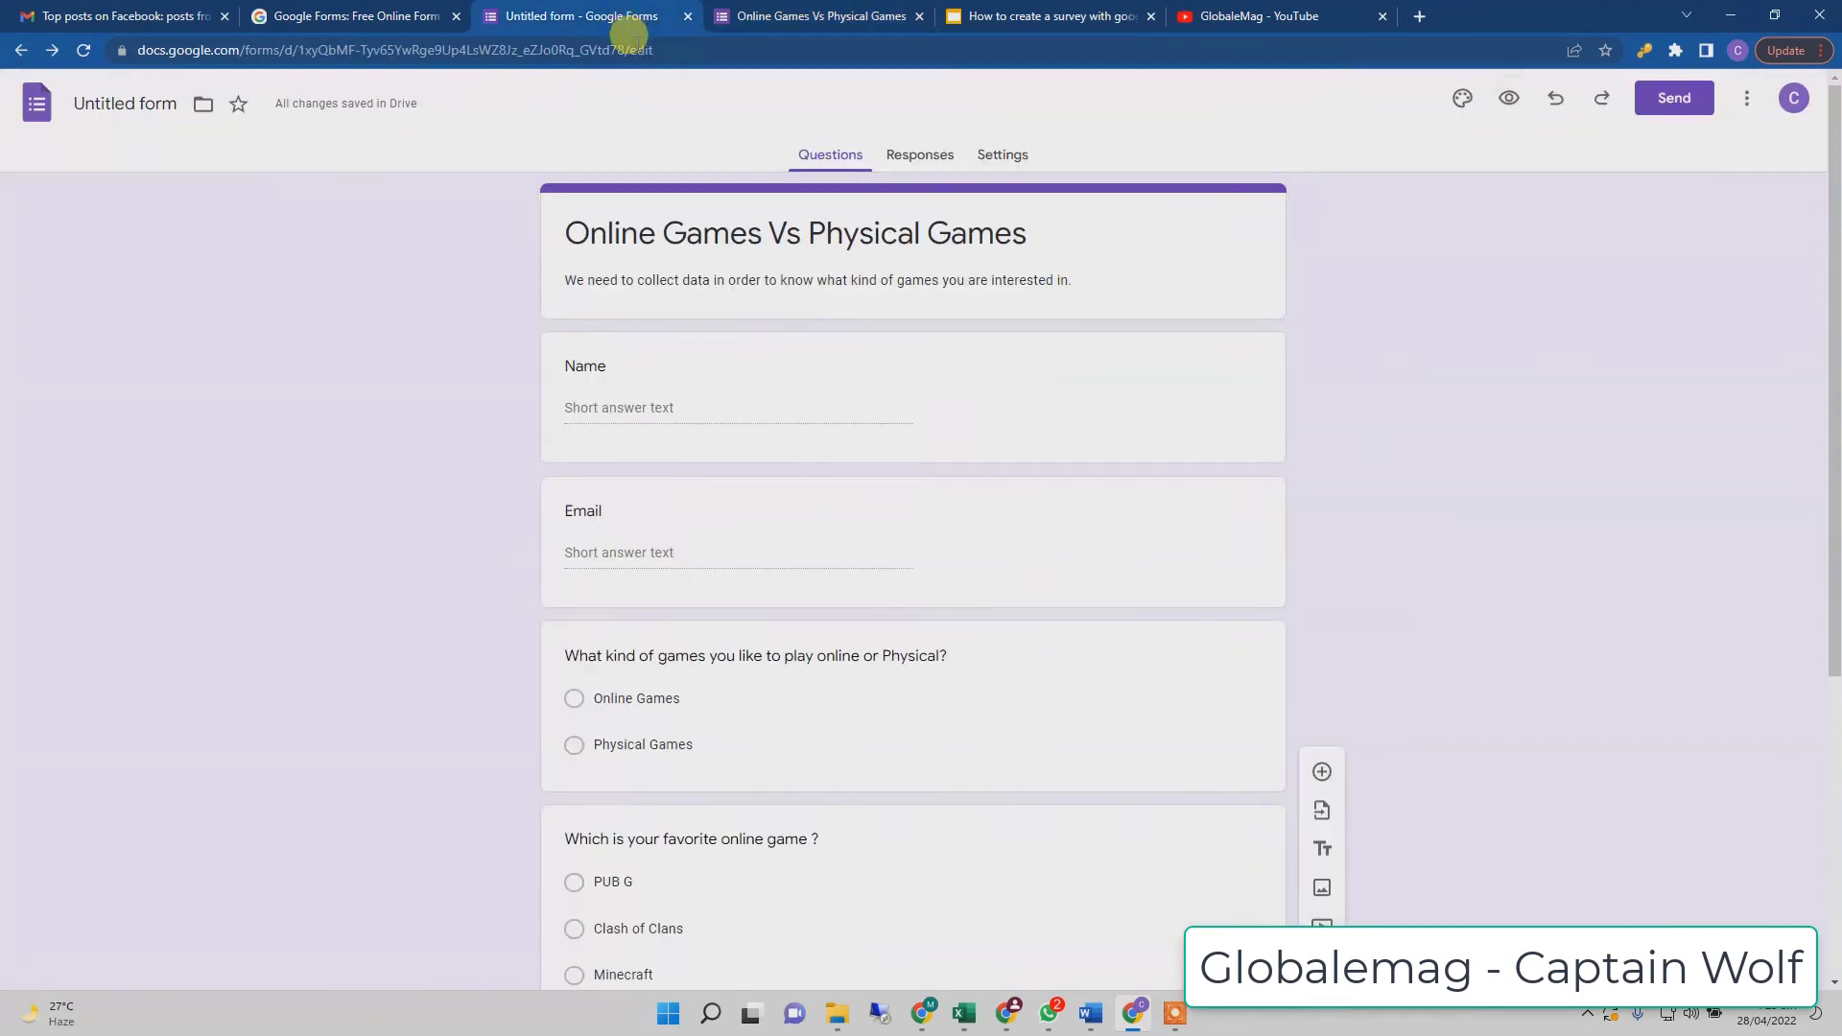
left_click(1670, 100)
left_click(709, 363)
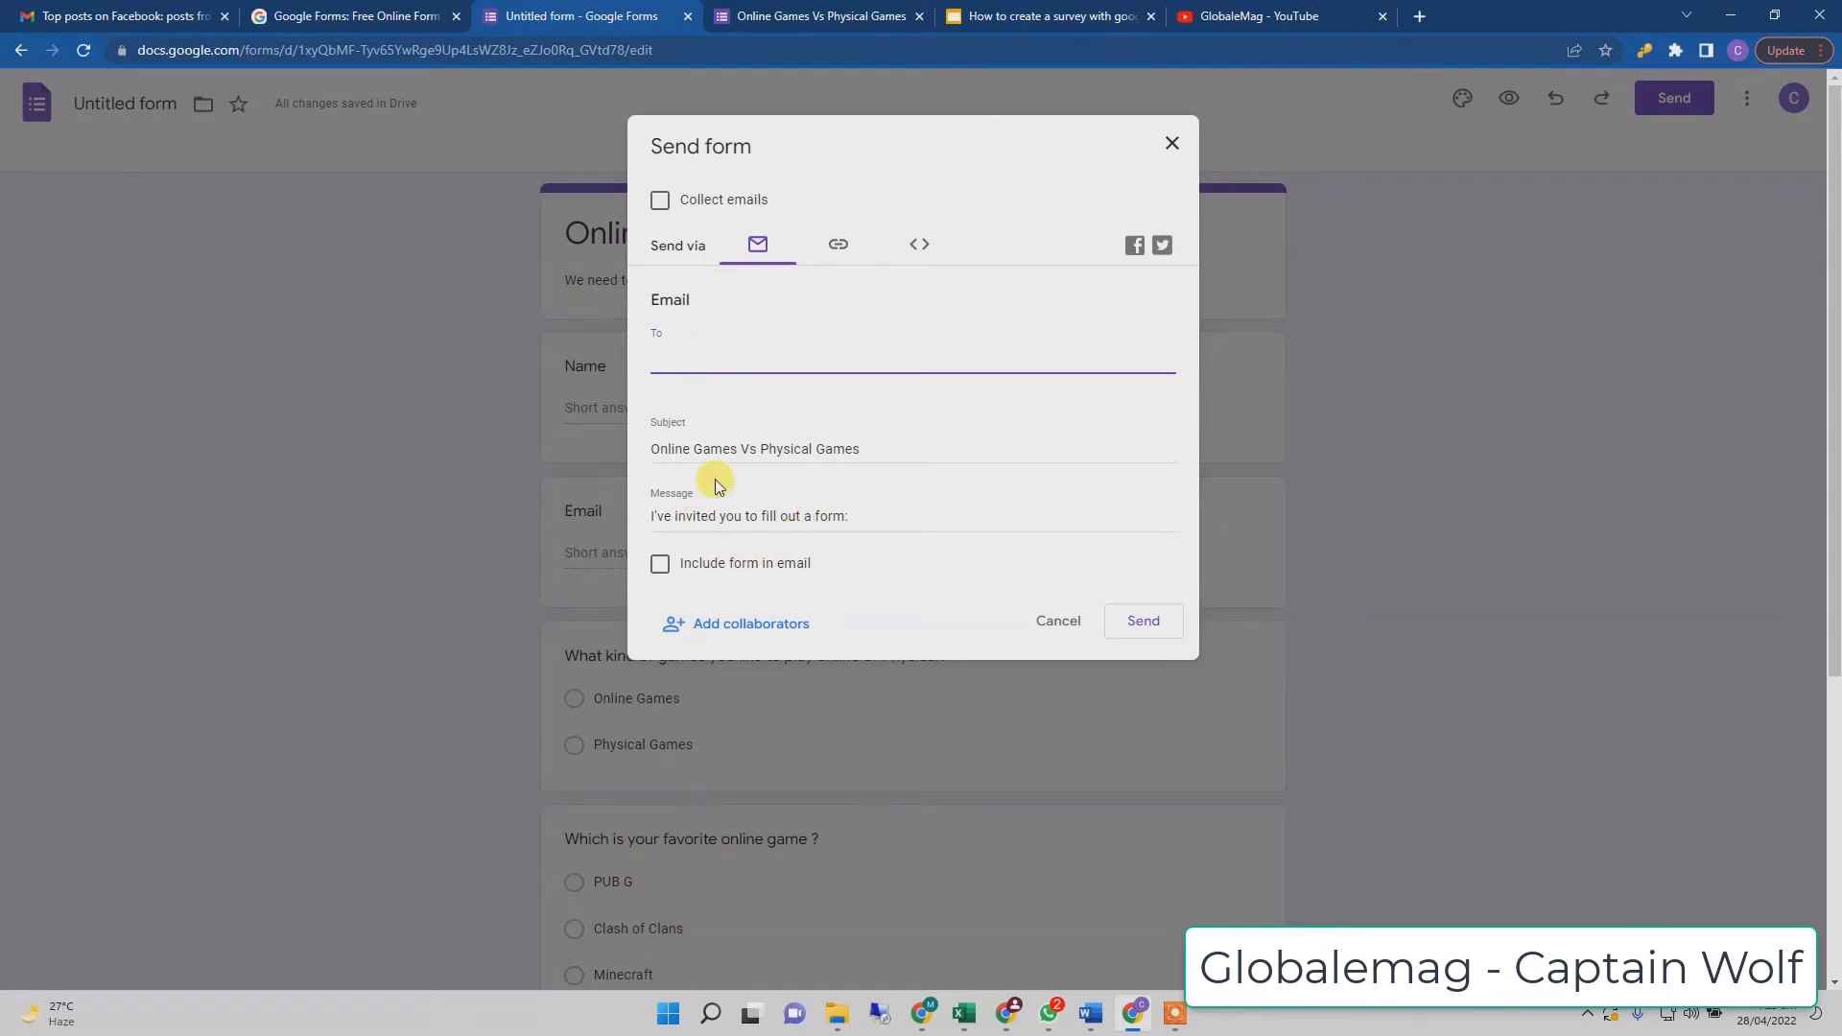
left_click(748, 445)
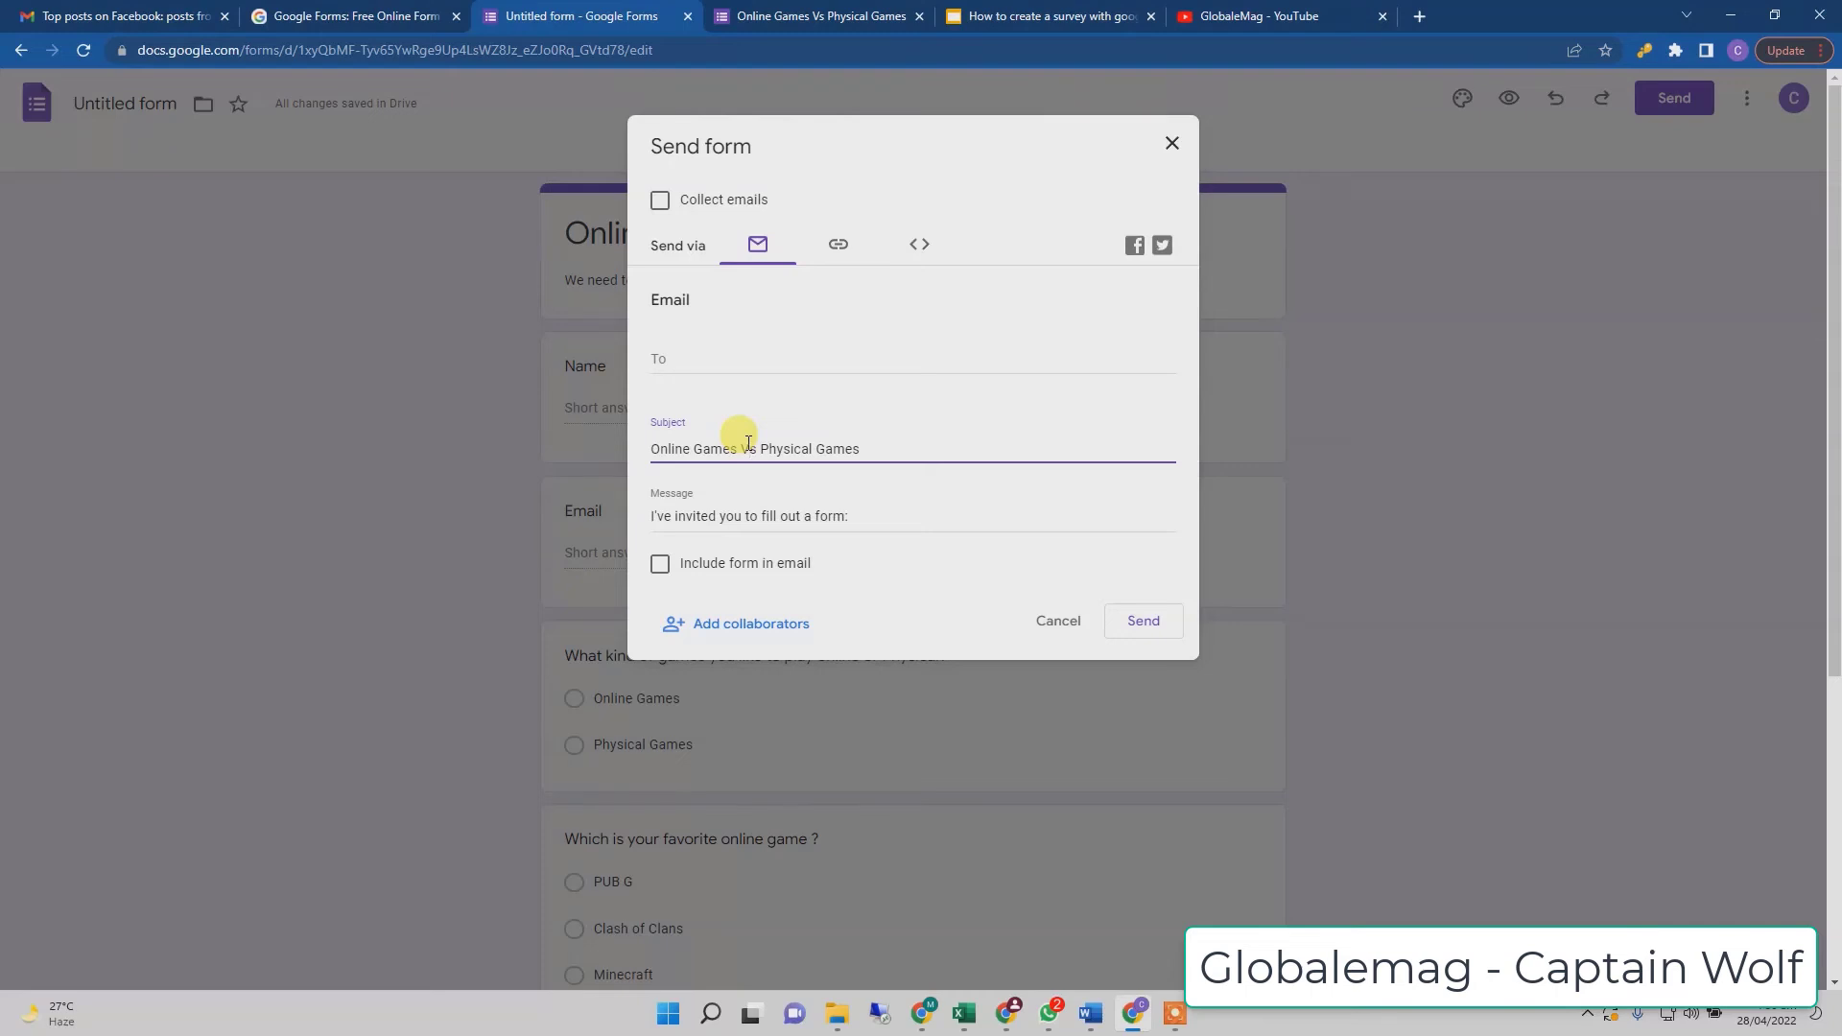
left_click(756, 523)
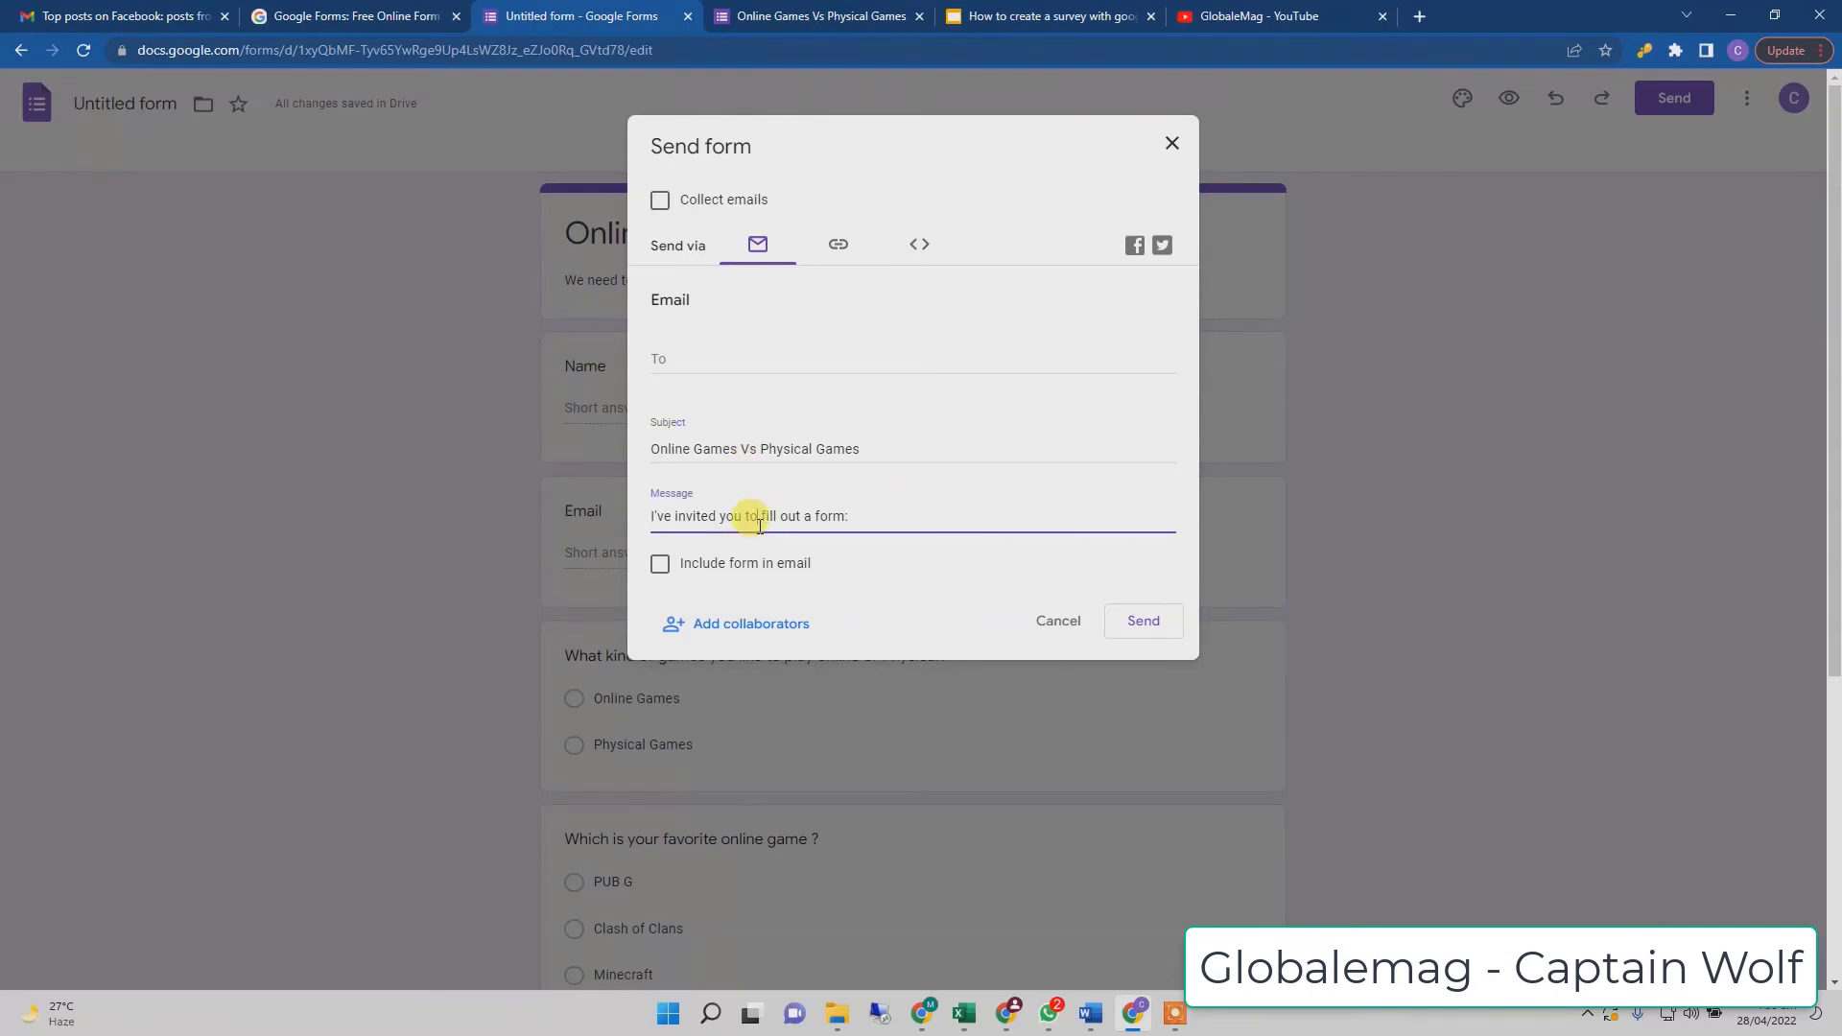
- Copy the form's shareable link from the Link tab
left_click(837, 247)
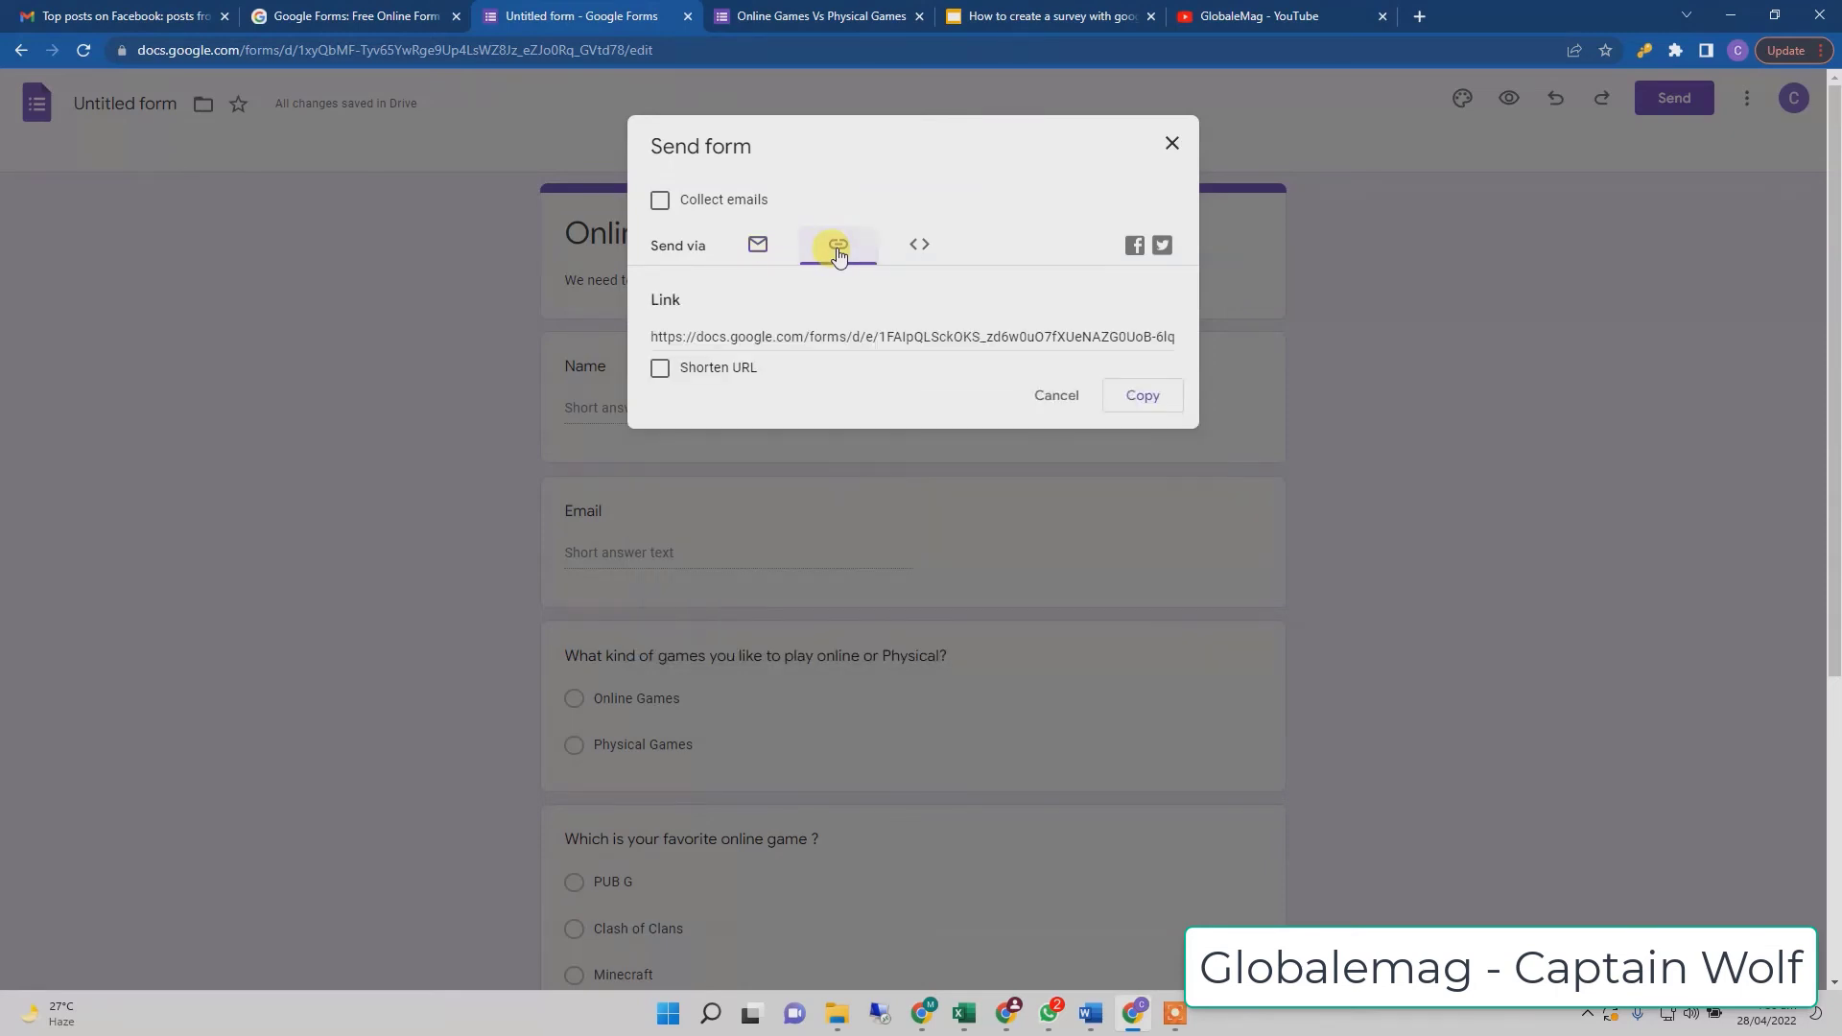
left_click(834, 334)
right_click(838, 335)
left_click(854, 350)
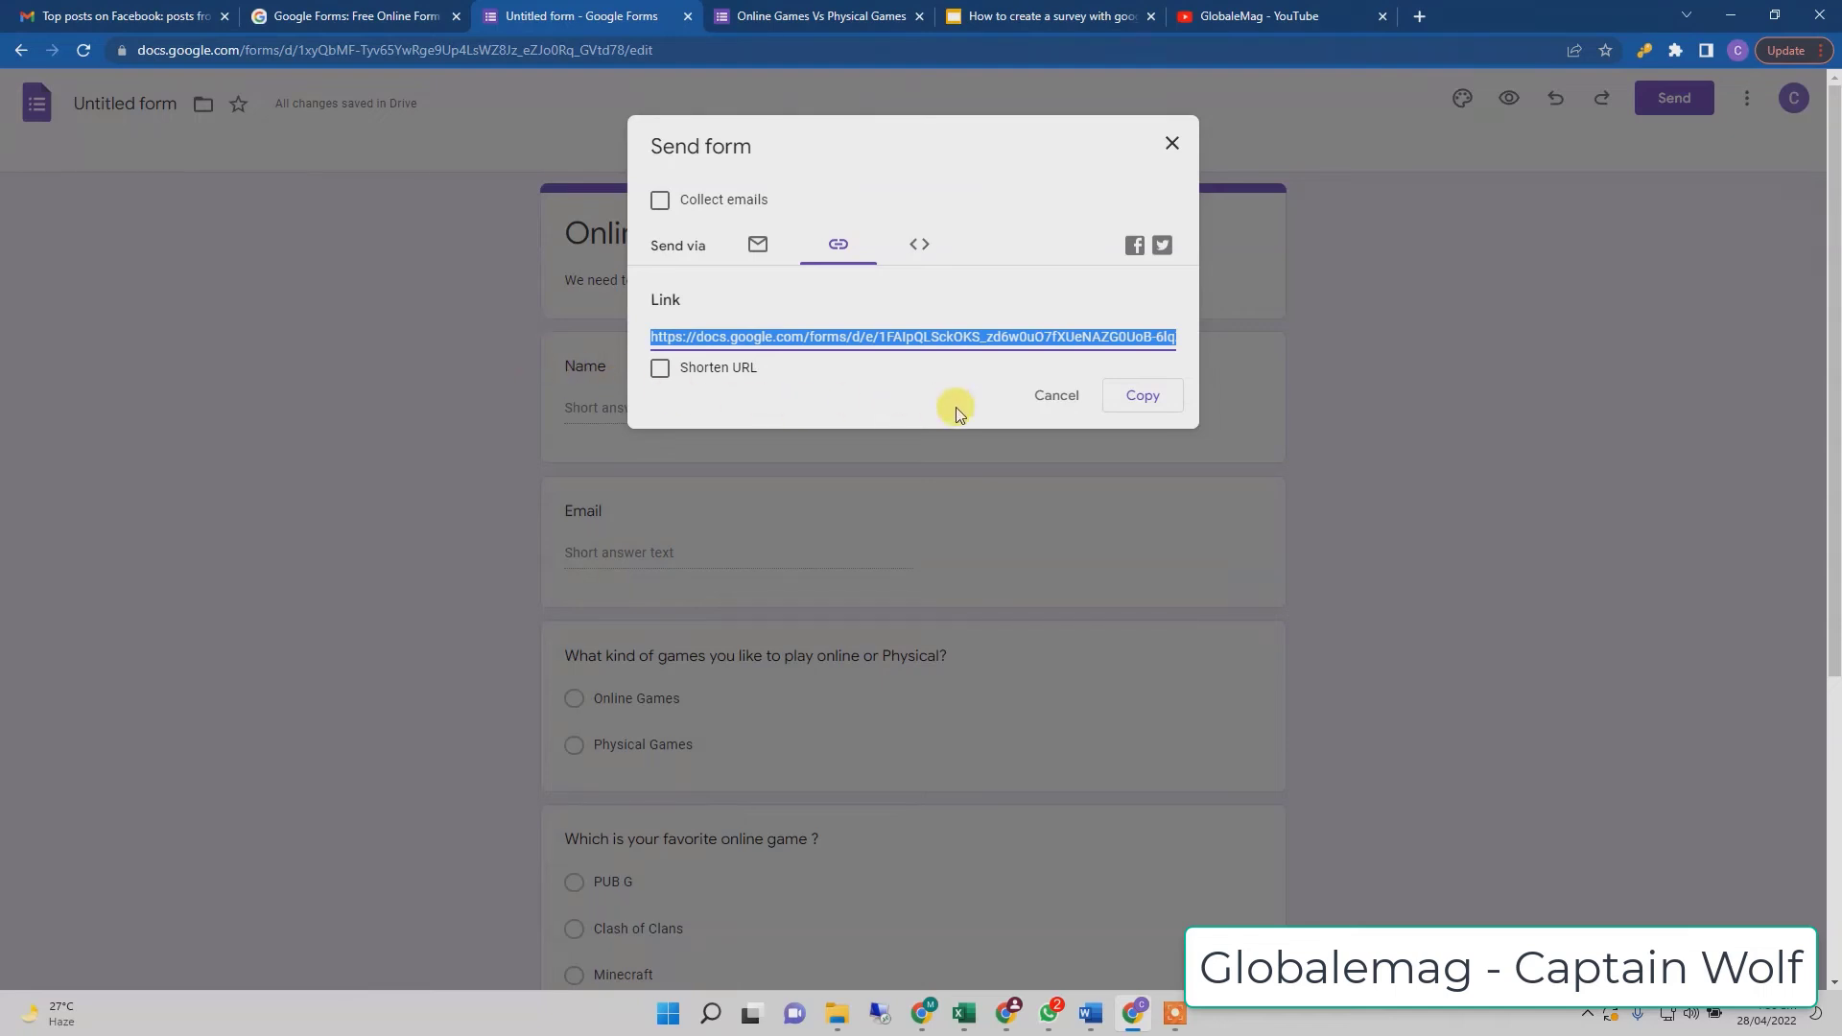
- Close the Send dialog and copy the form title 'Online Games Vs Physical Games'
left_click(1060, 403)
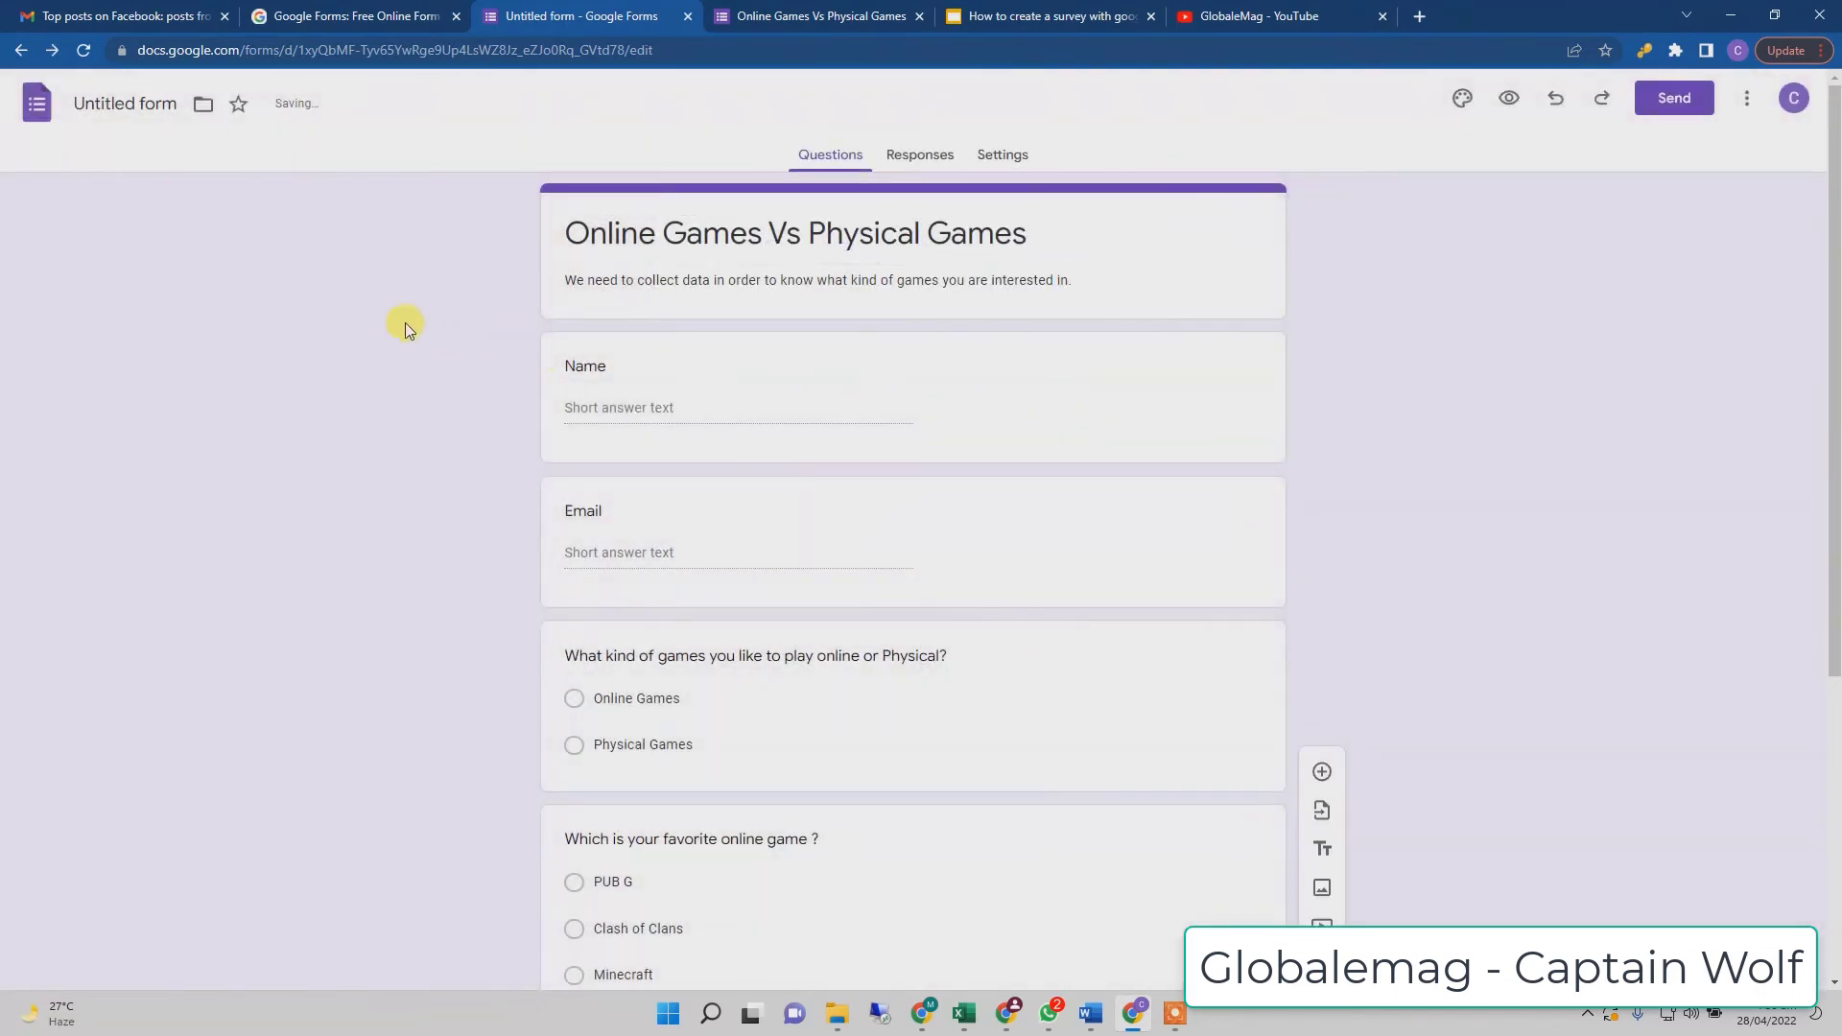
triple_click(722, 235)
right_click(734, 235)
left_click(772, 305)
- Rename the 'Untitled form' file to 'Online Games Vs Physical Games'
left_click(120, 103)
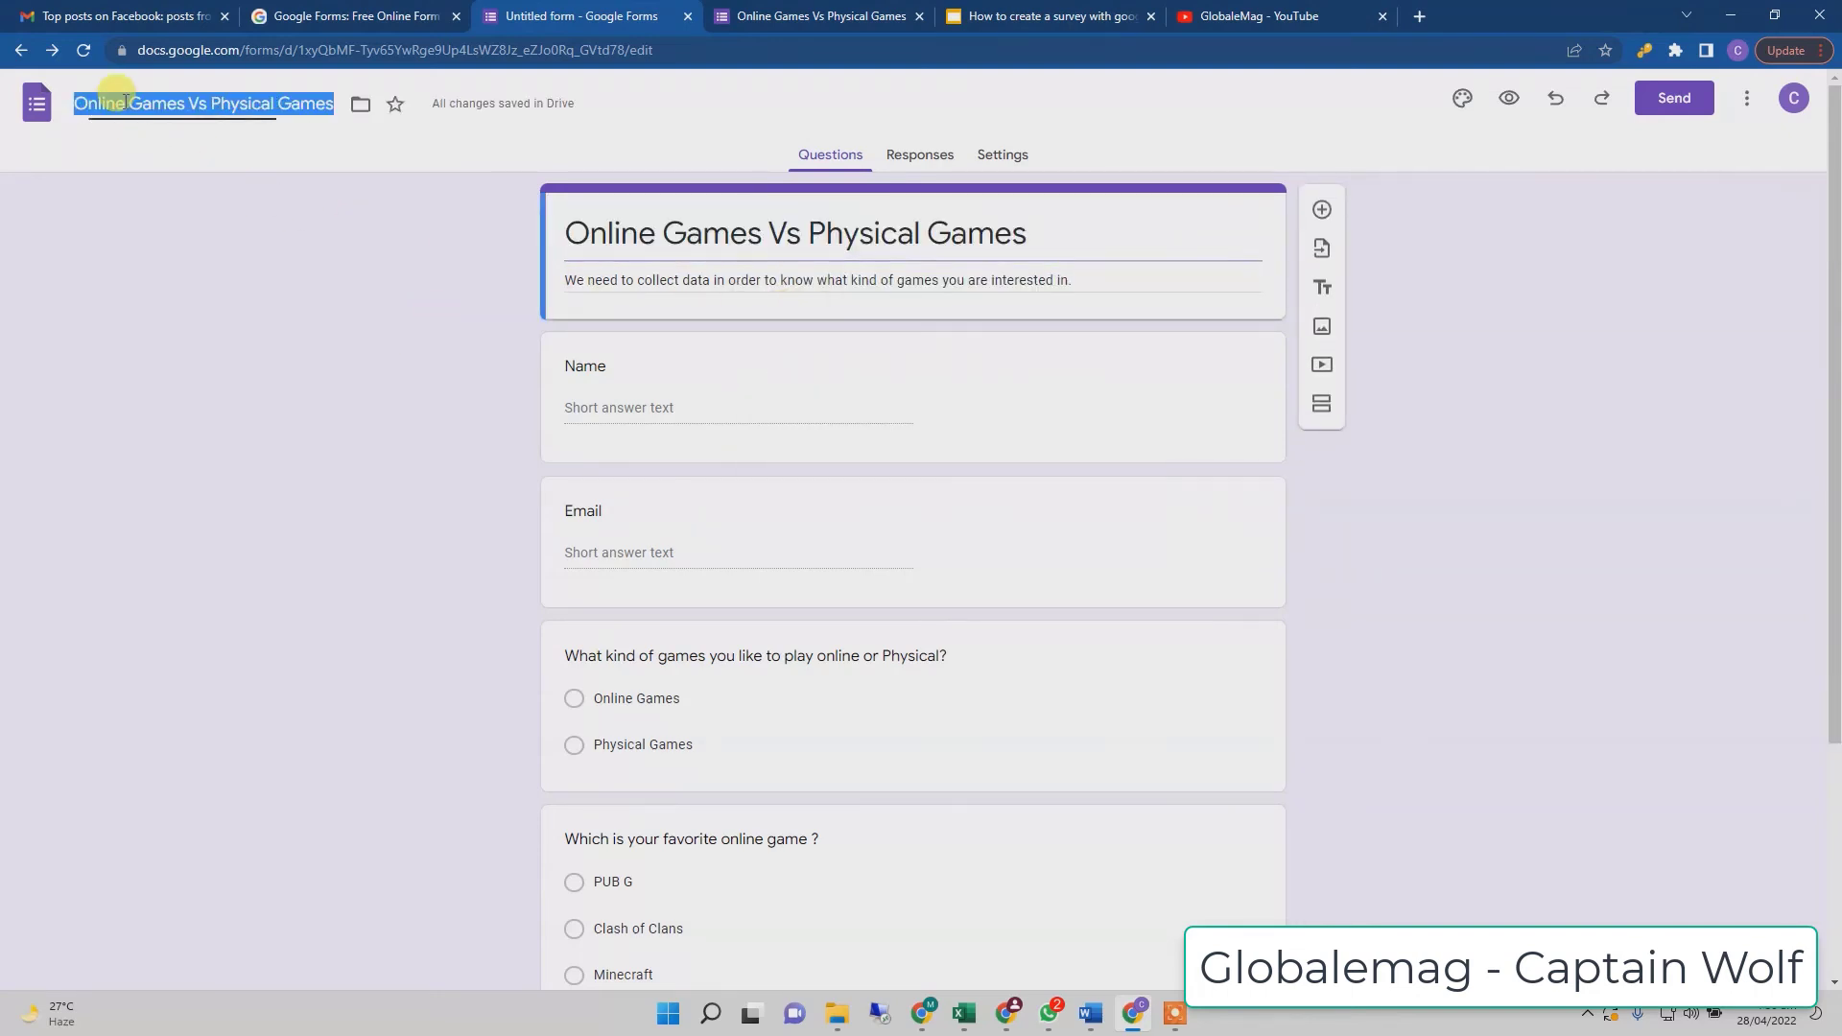
left_click(223, 227)
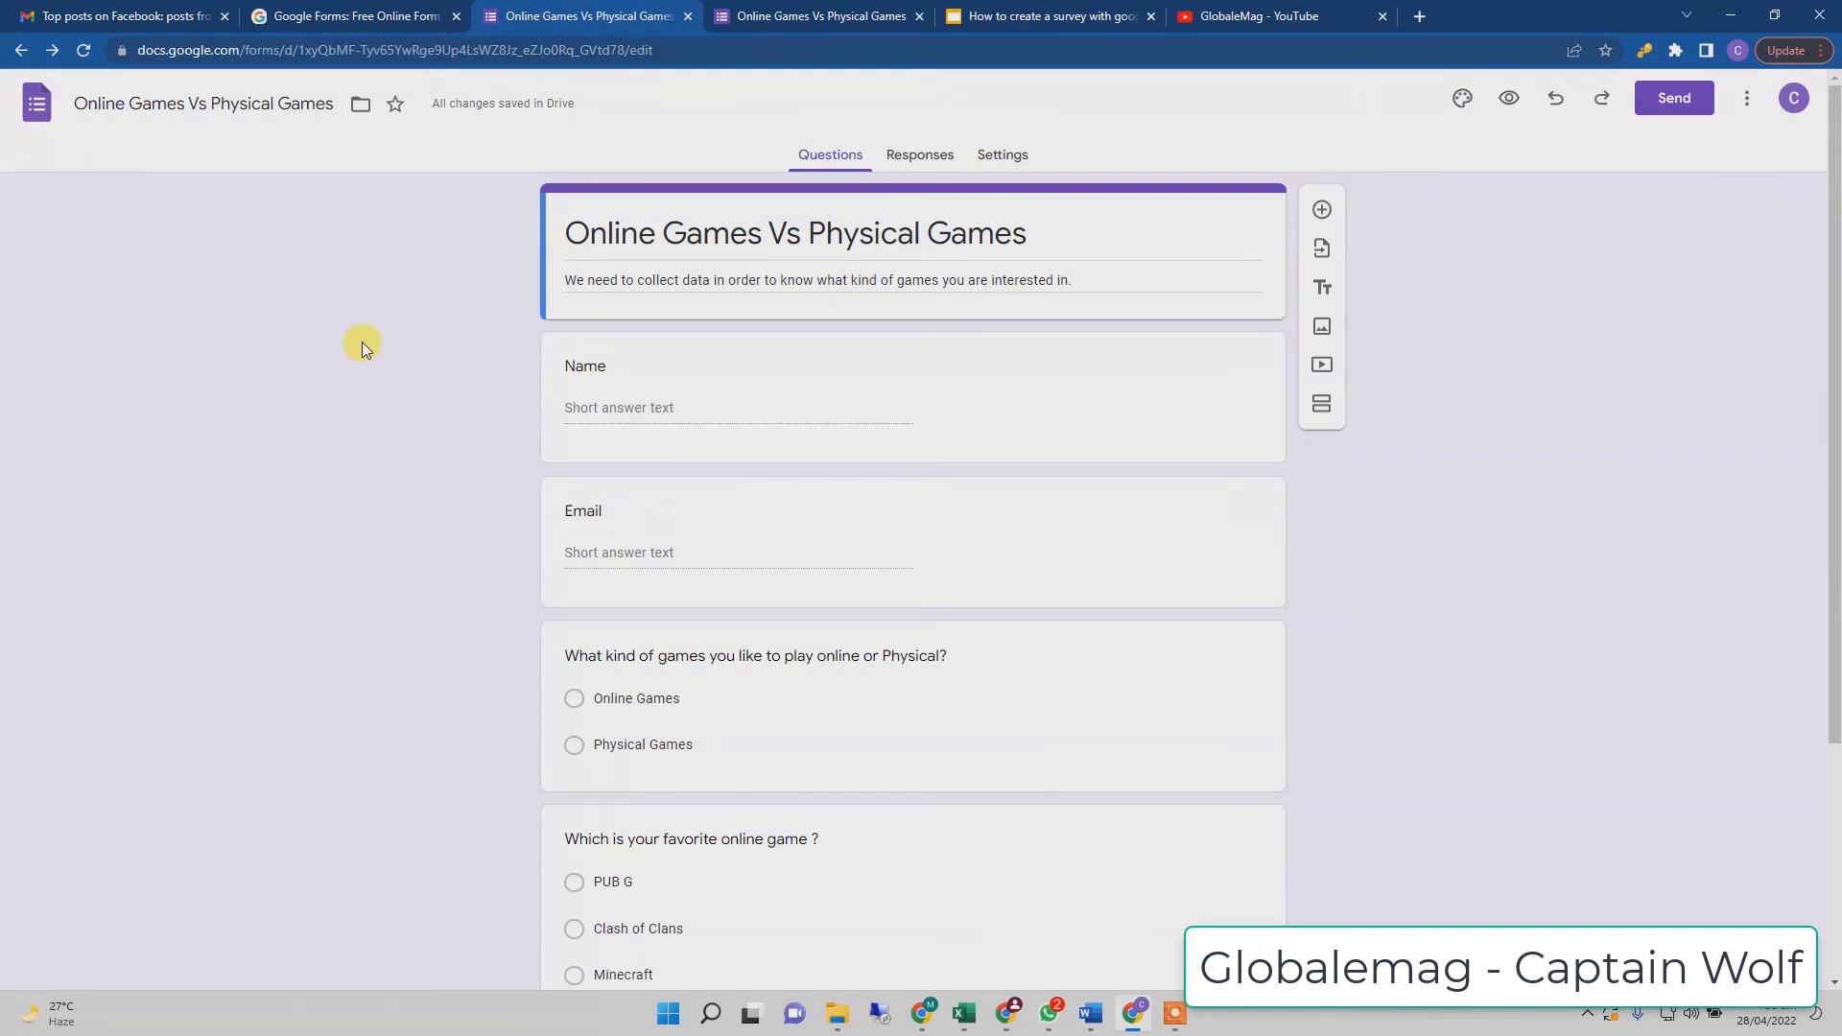
scroll(1547, 458, "down", 3)
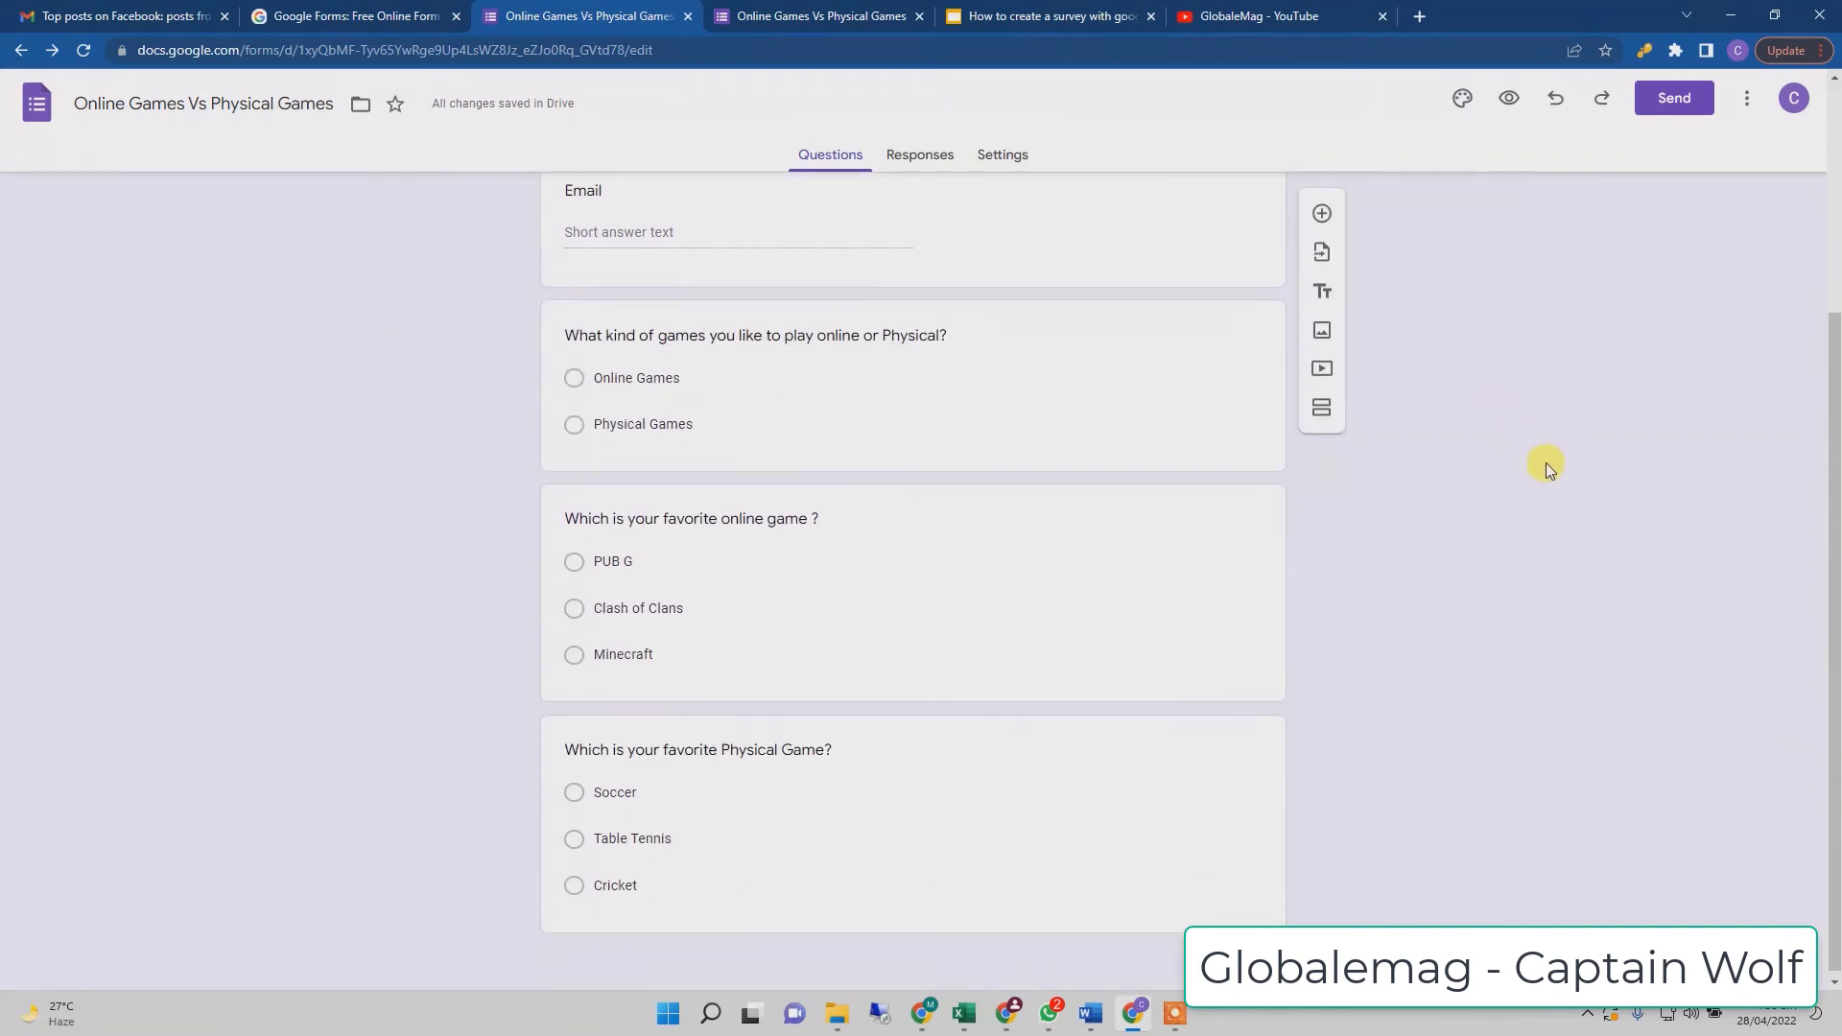
scroll(1546, 464, "up", 3)
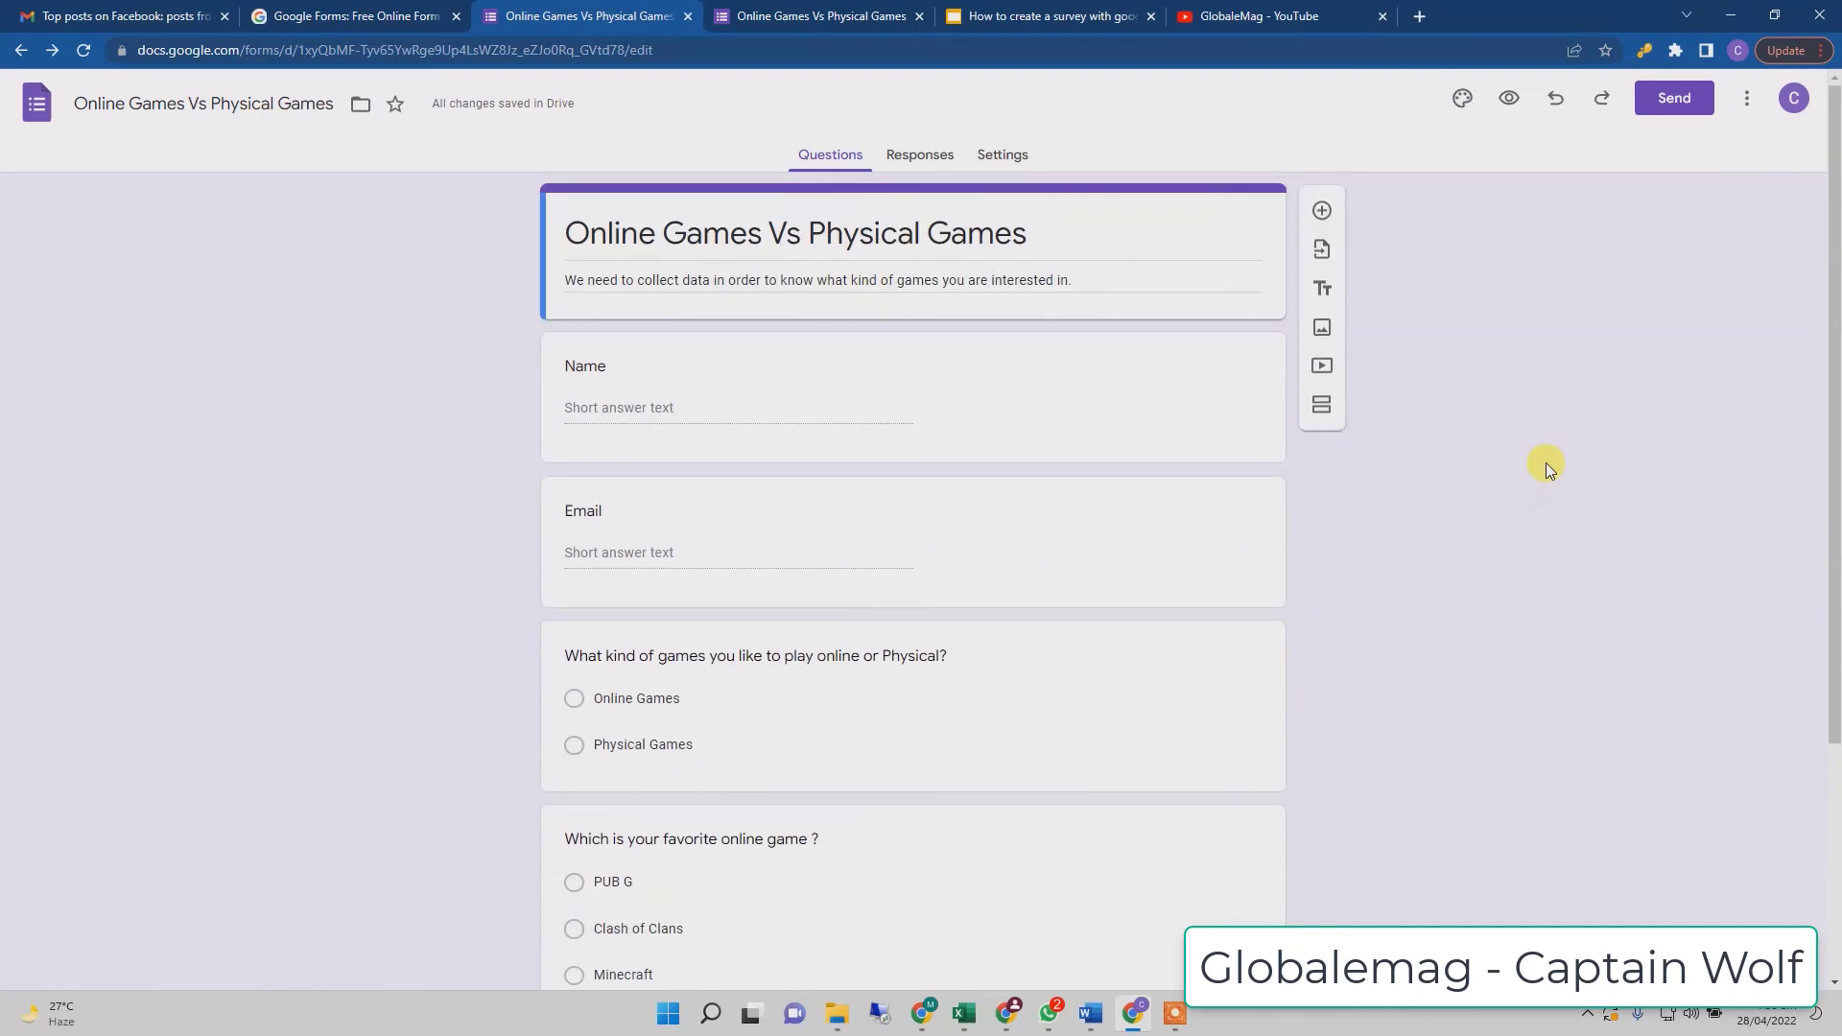
scroll(1546, 462, "down", 3)
scroll(1545, 464, "up", 3)
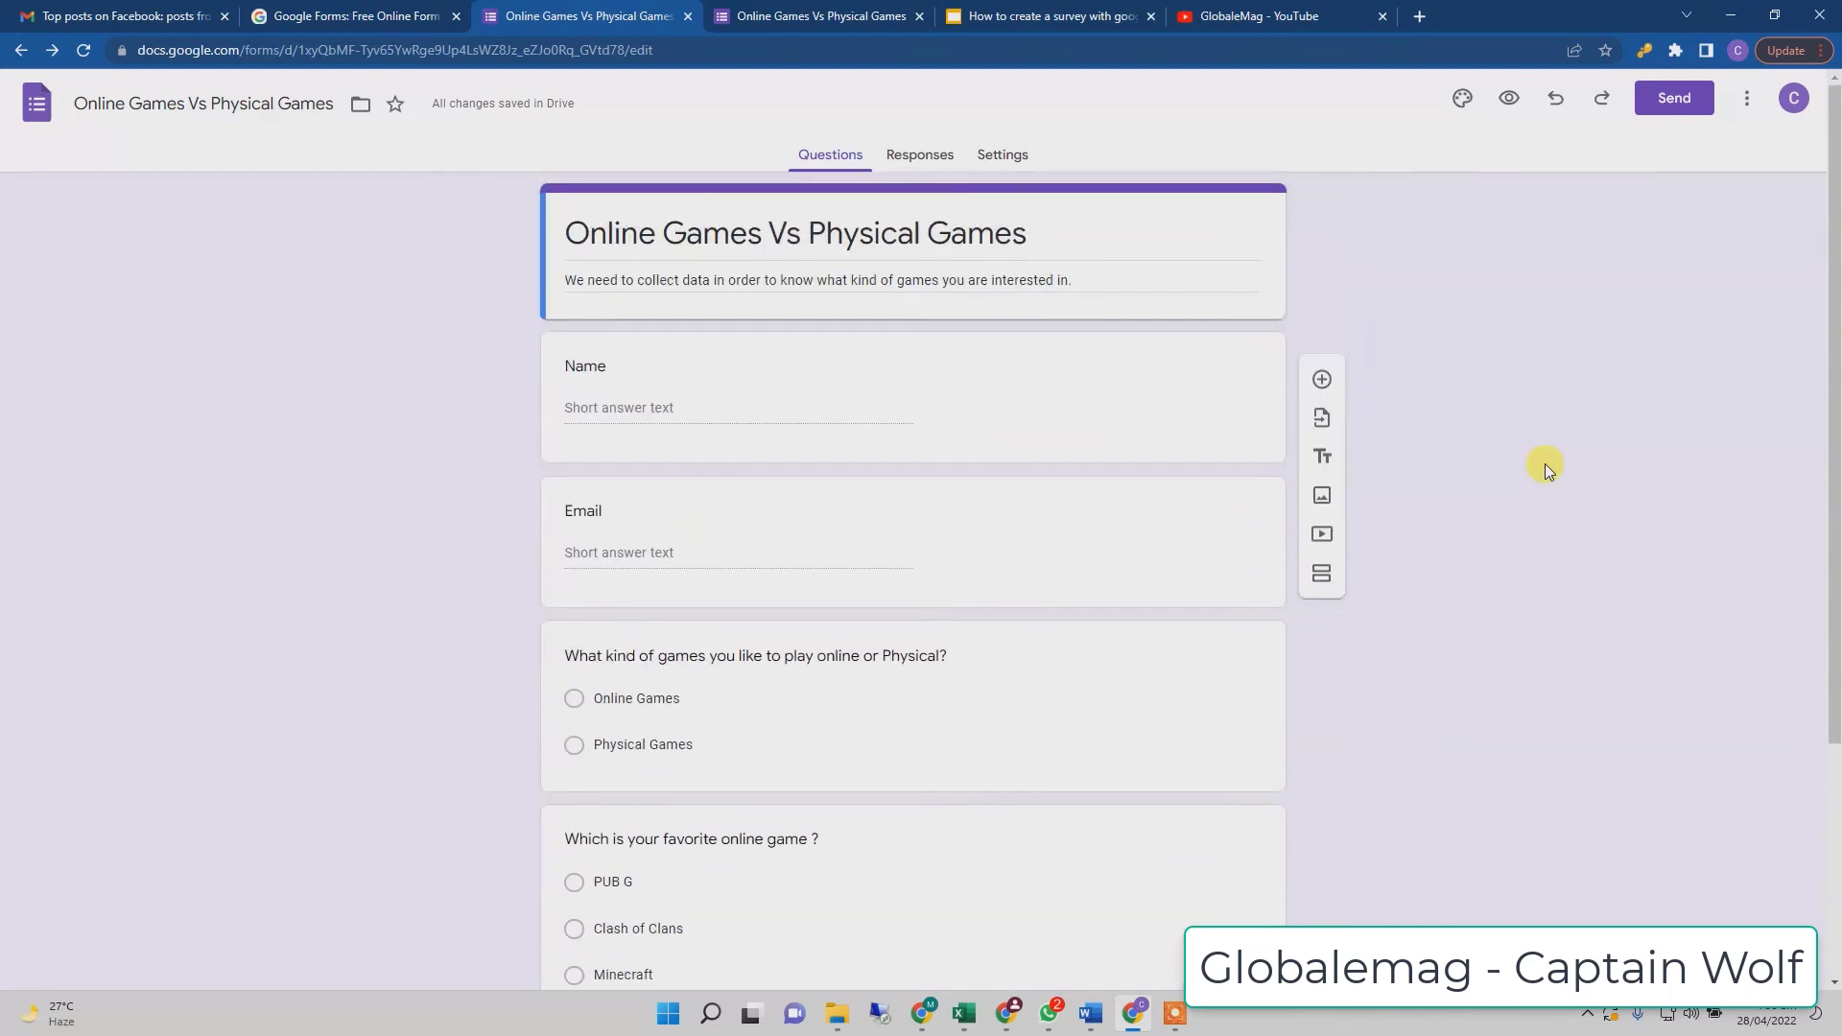
- Close the outdated preview tab and open a fresh preview of the renamed form
left_click(831, 20)
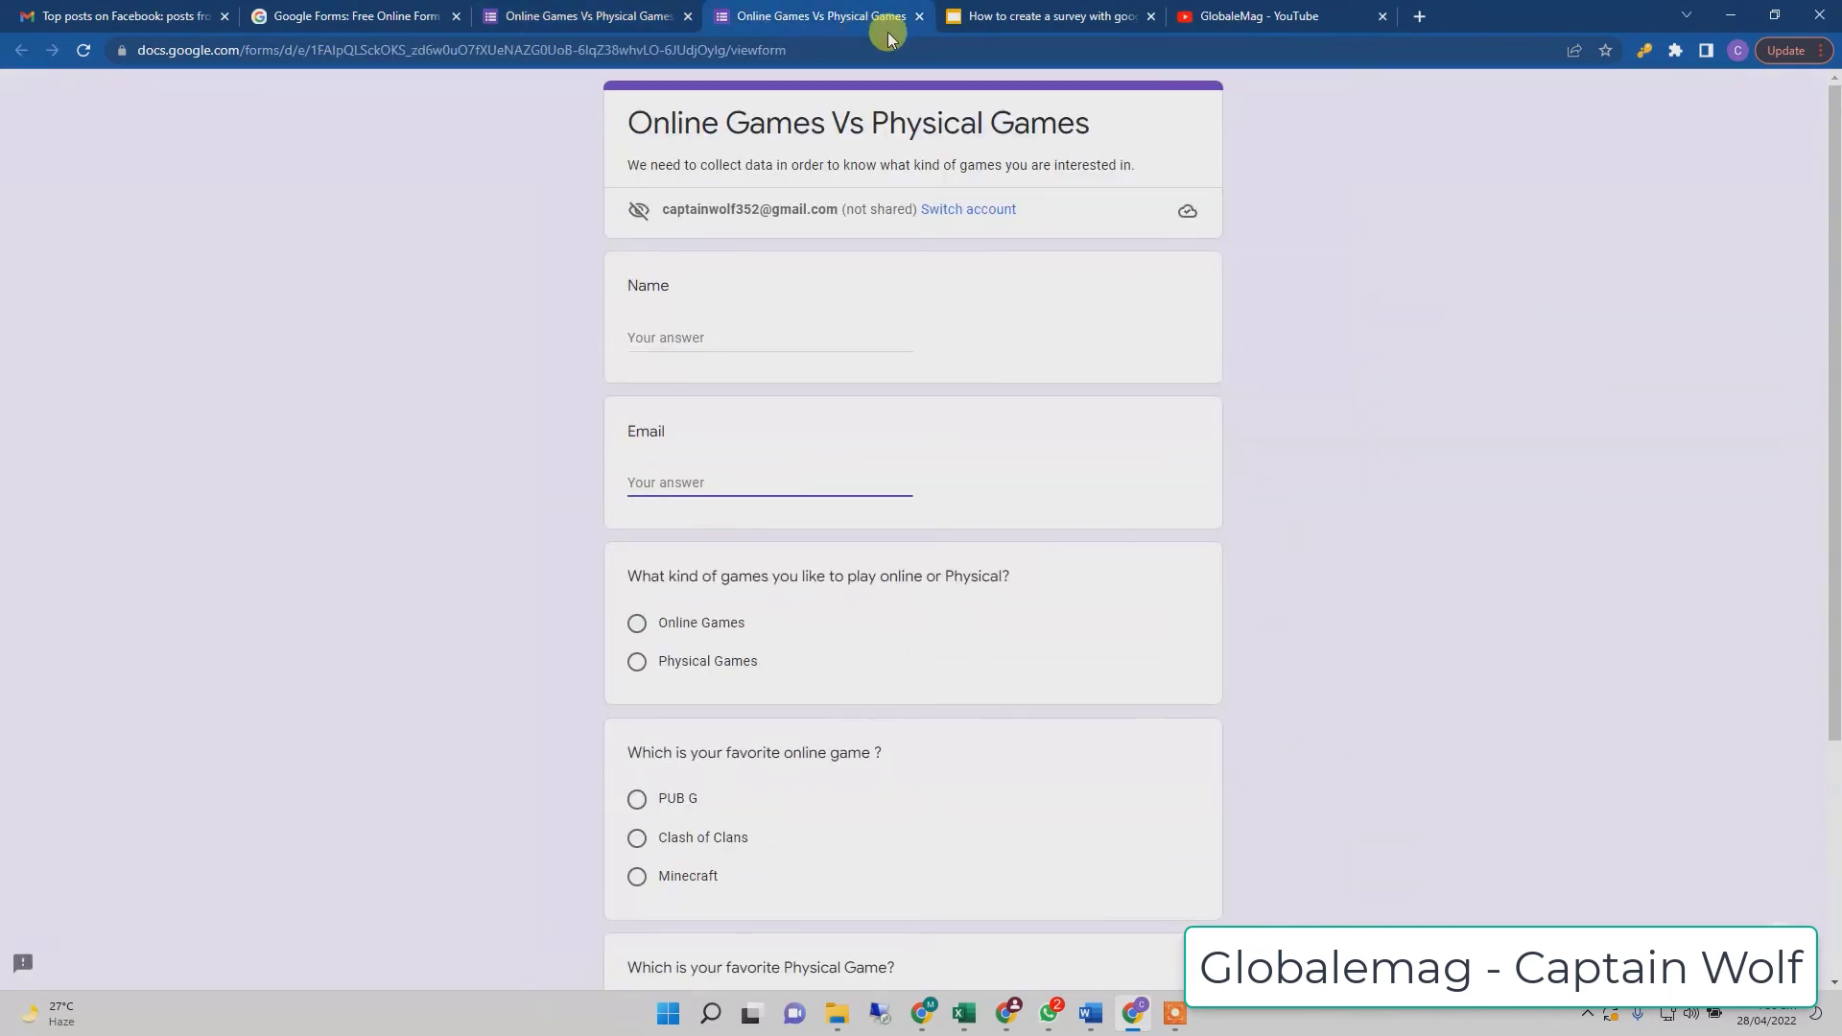
left_click(919, 16)
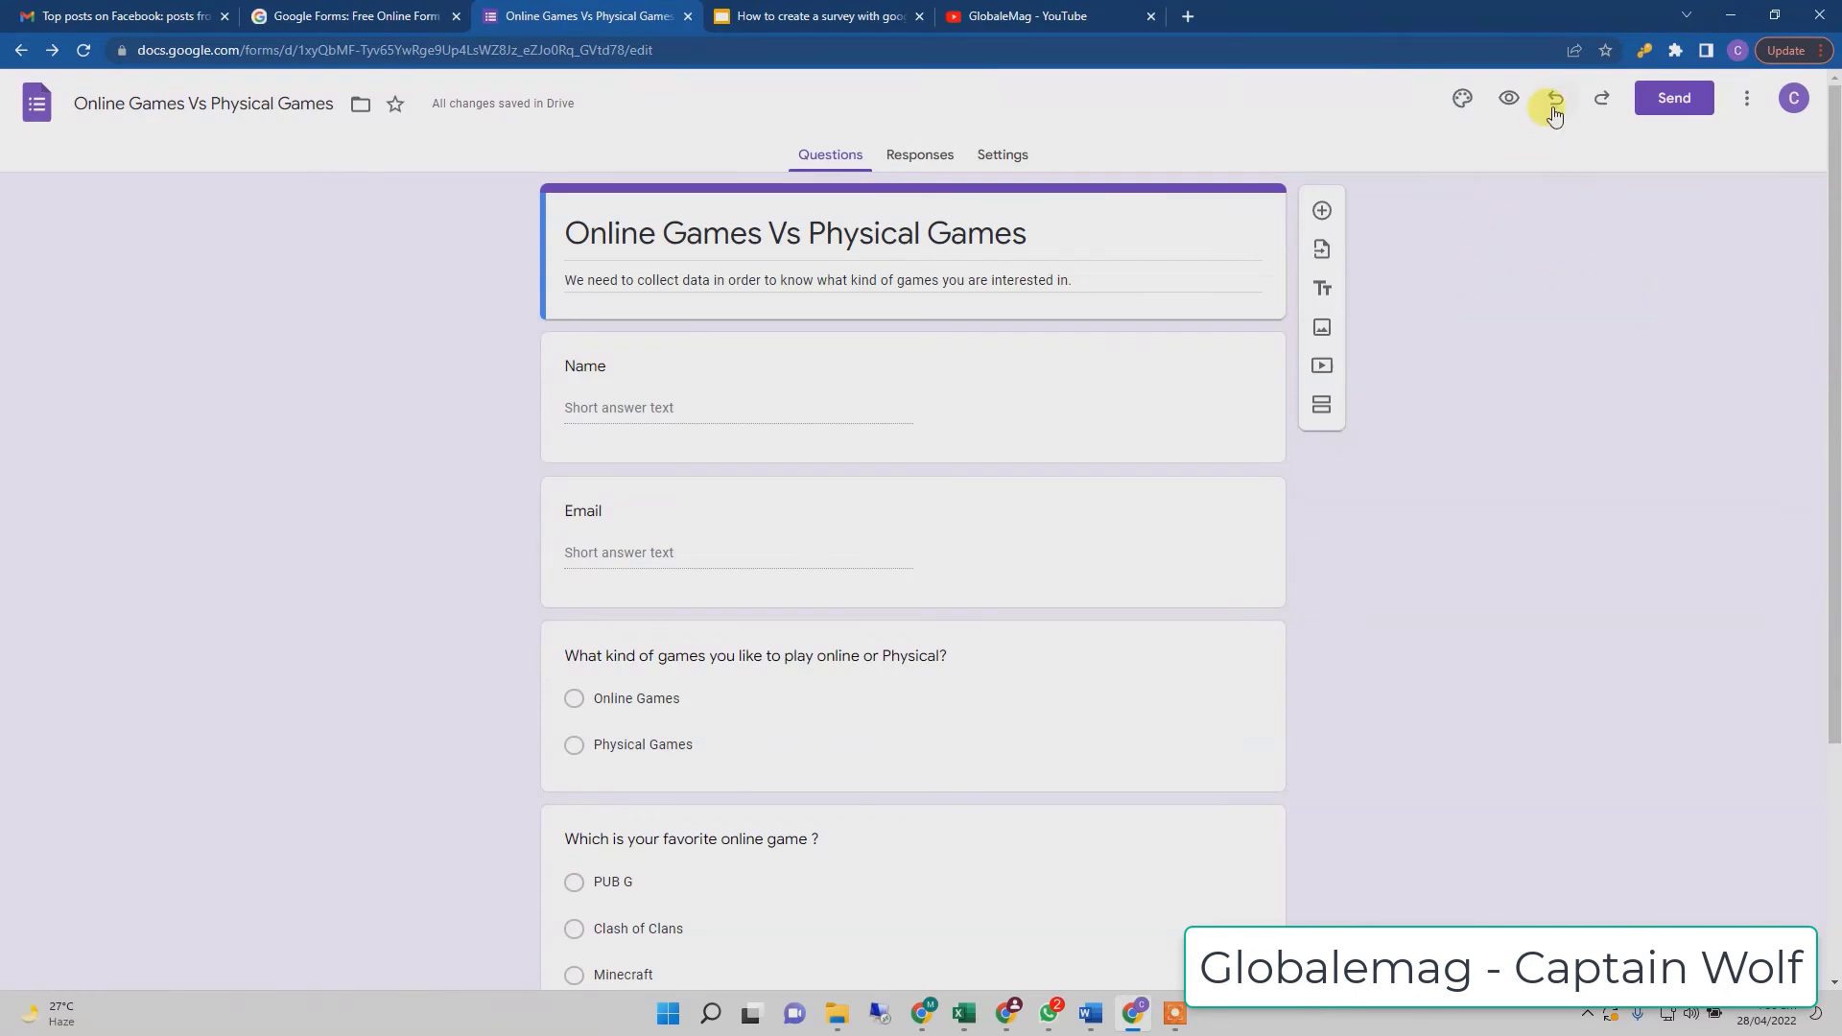
left_click(1506, 96)
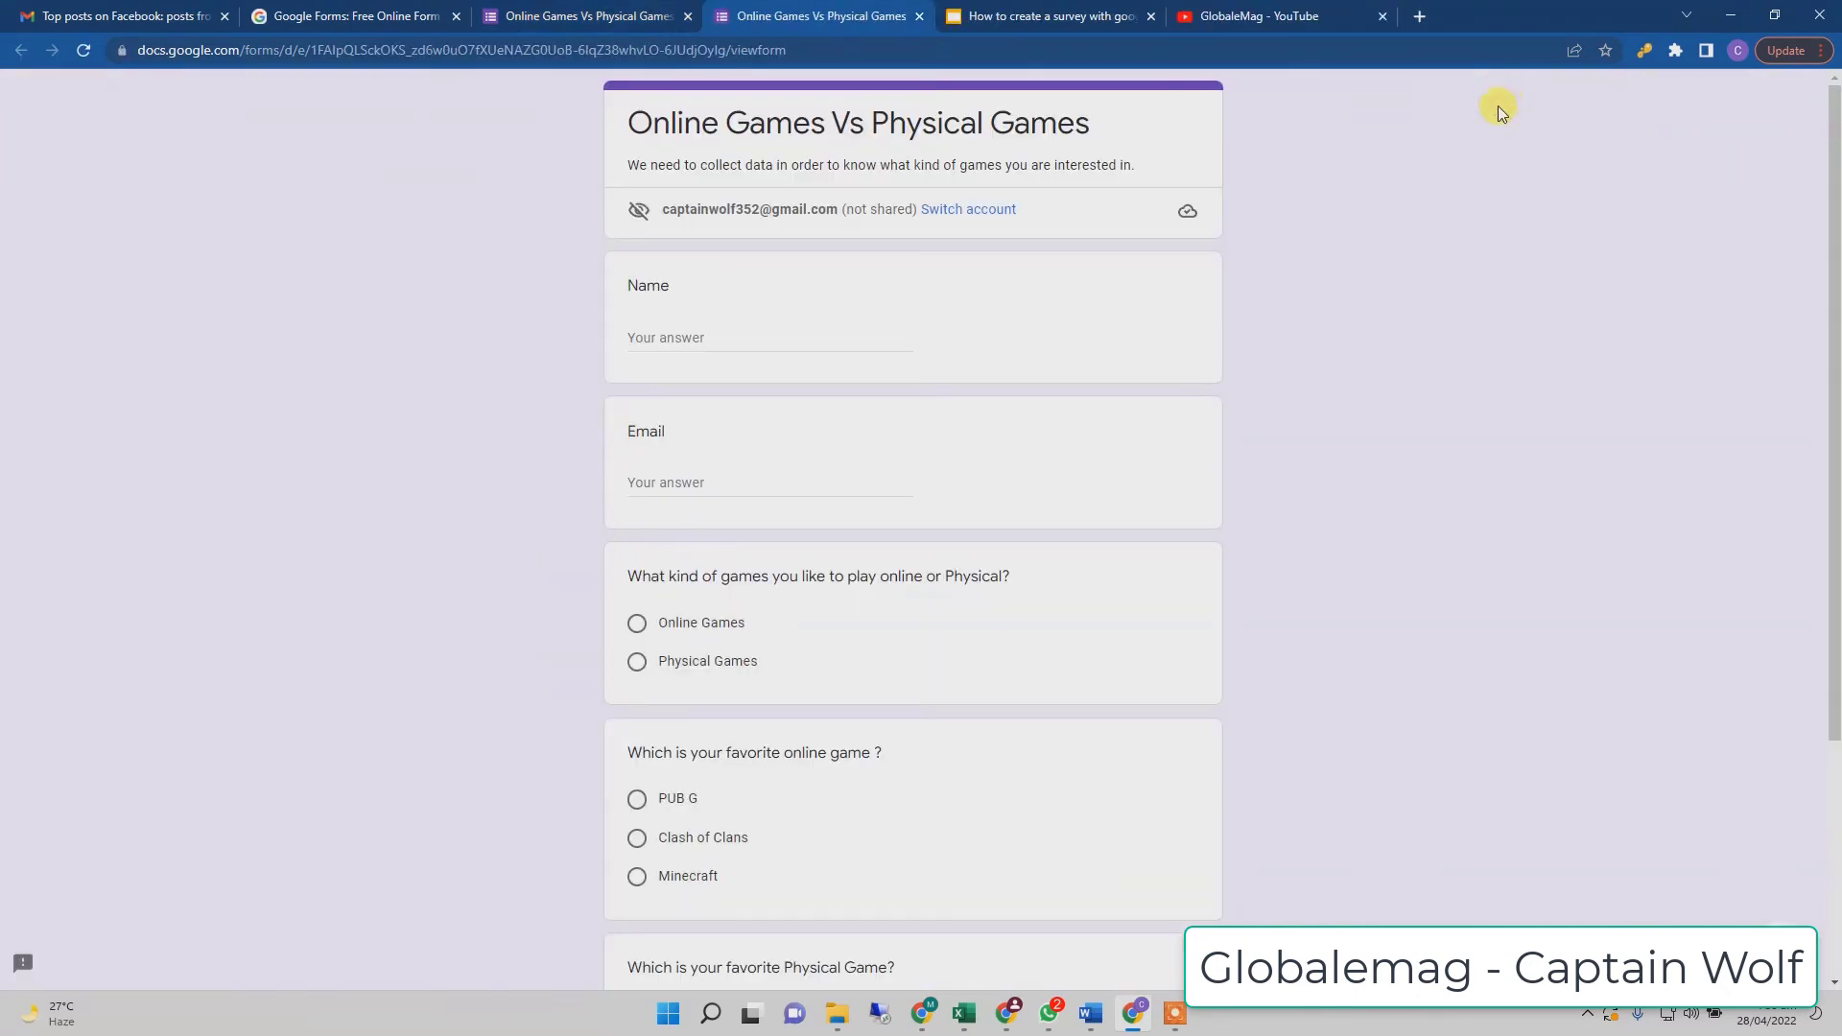
scroll(1345, 336, "down", 2)
scroll(1345, 335, "up", 1)
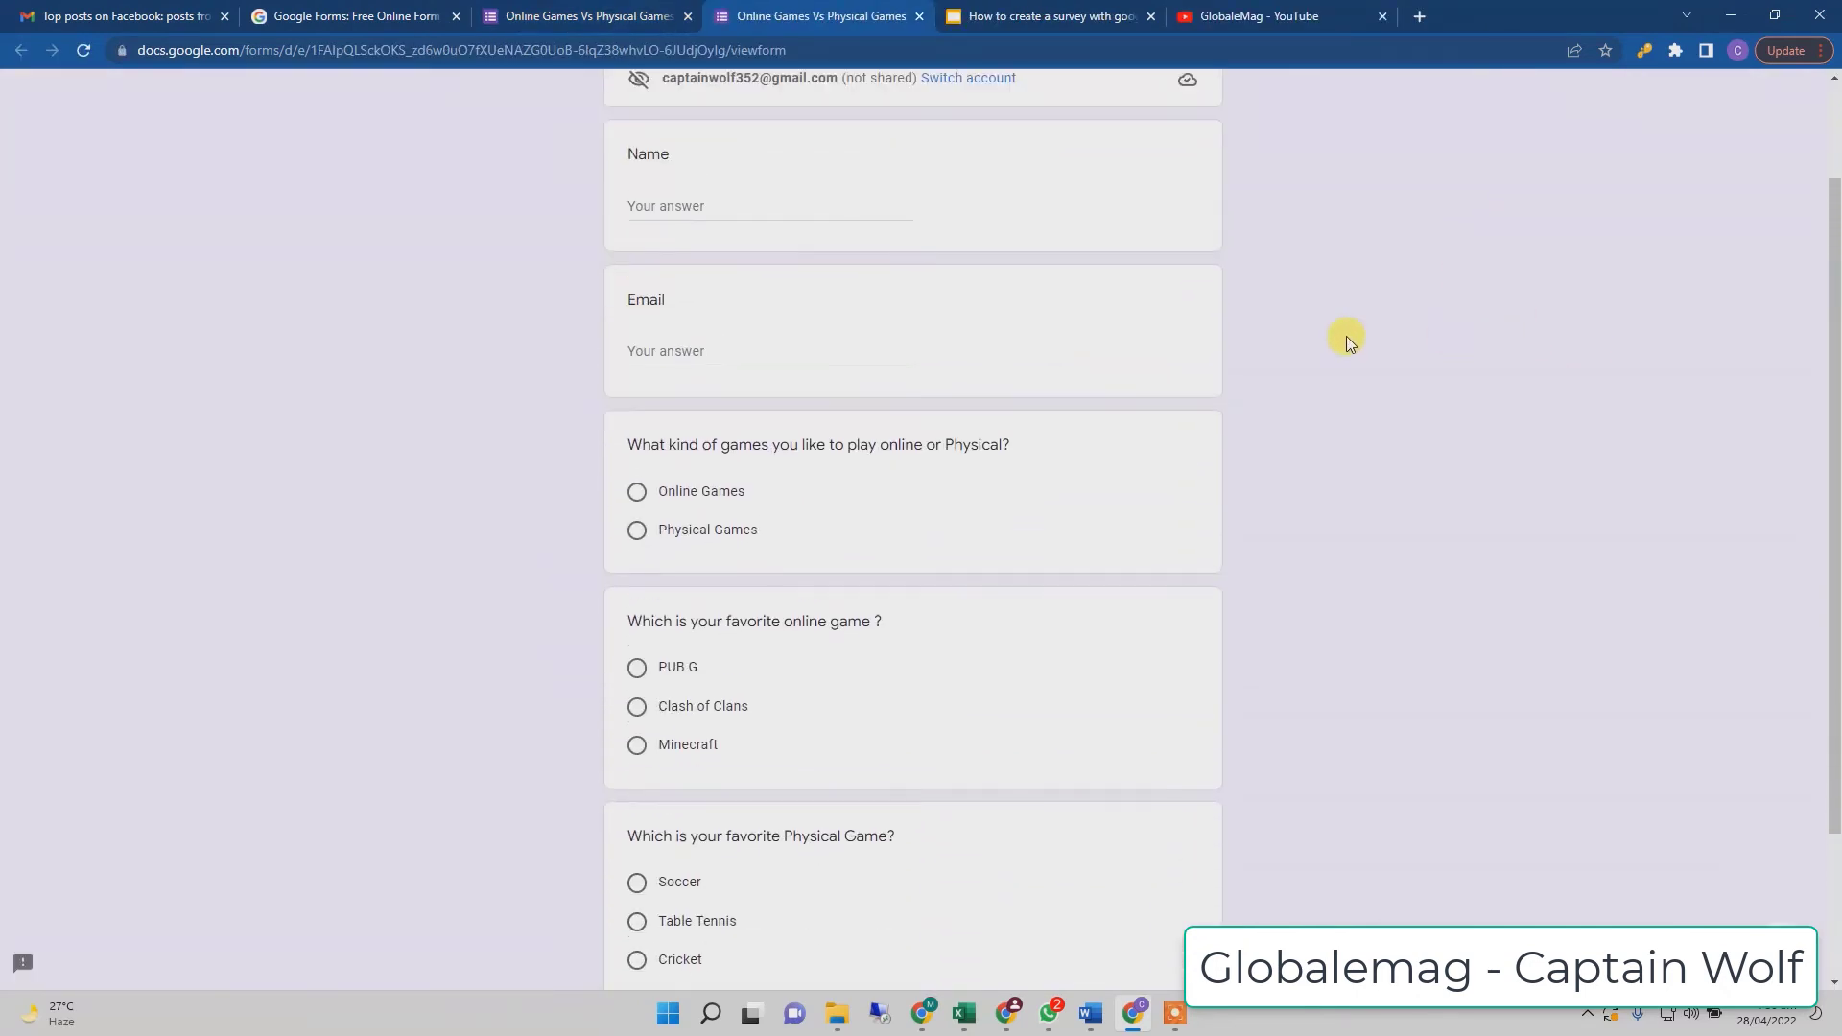
- Enter the respondent's name and a nonsense Email answer, triggering the validation warning
left_click(664, 235)
type("Captain Wolf")
key("Tab")
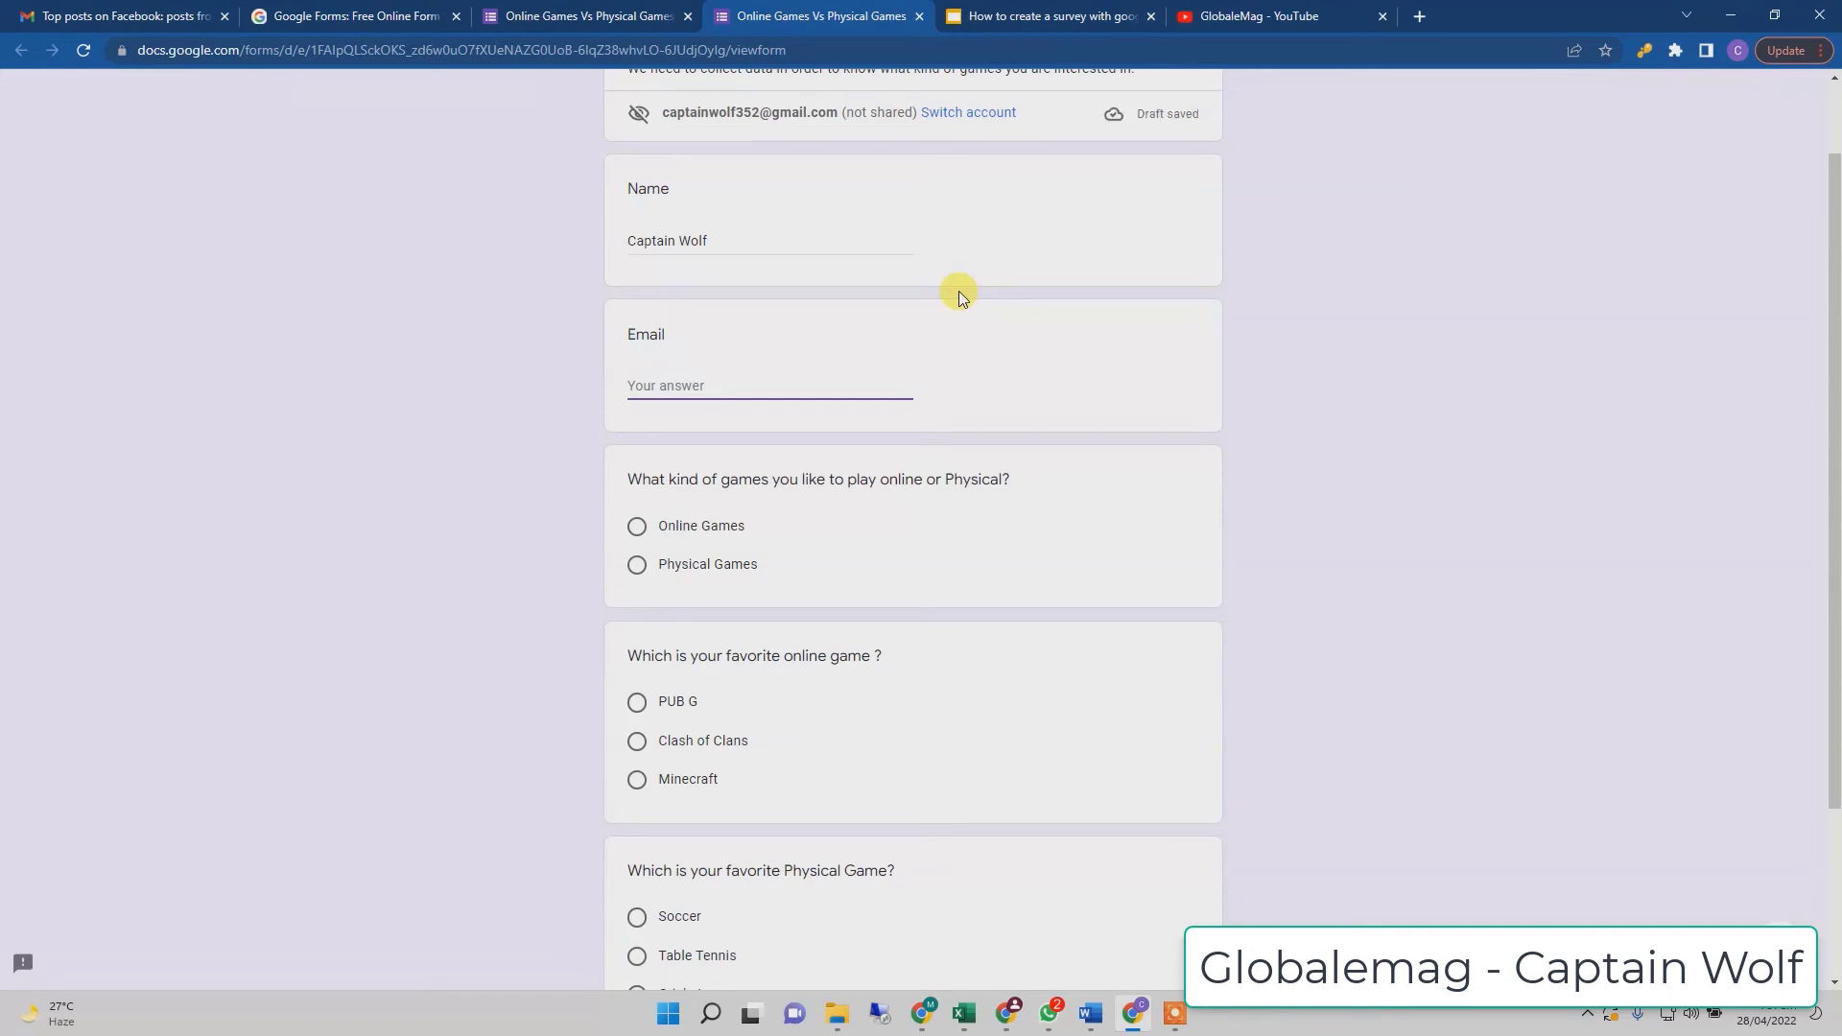
type("asdfasdkfkasd")
left_click(786, 453)
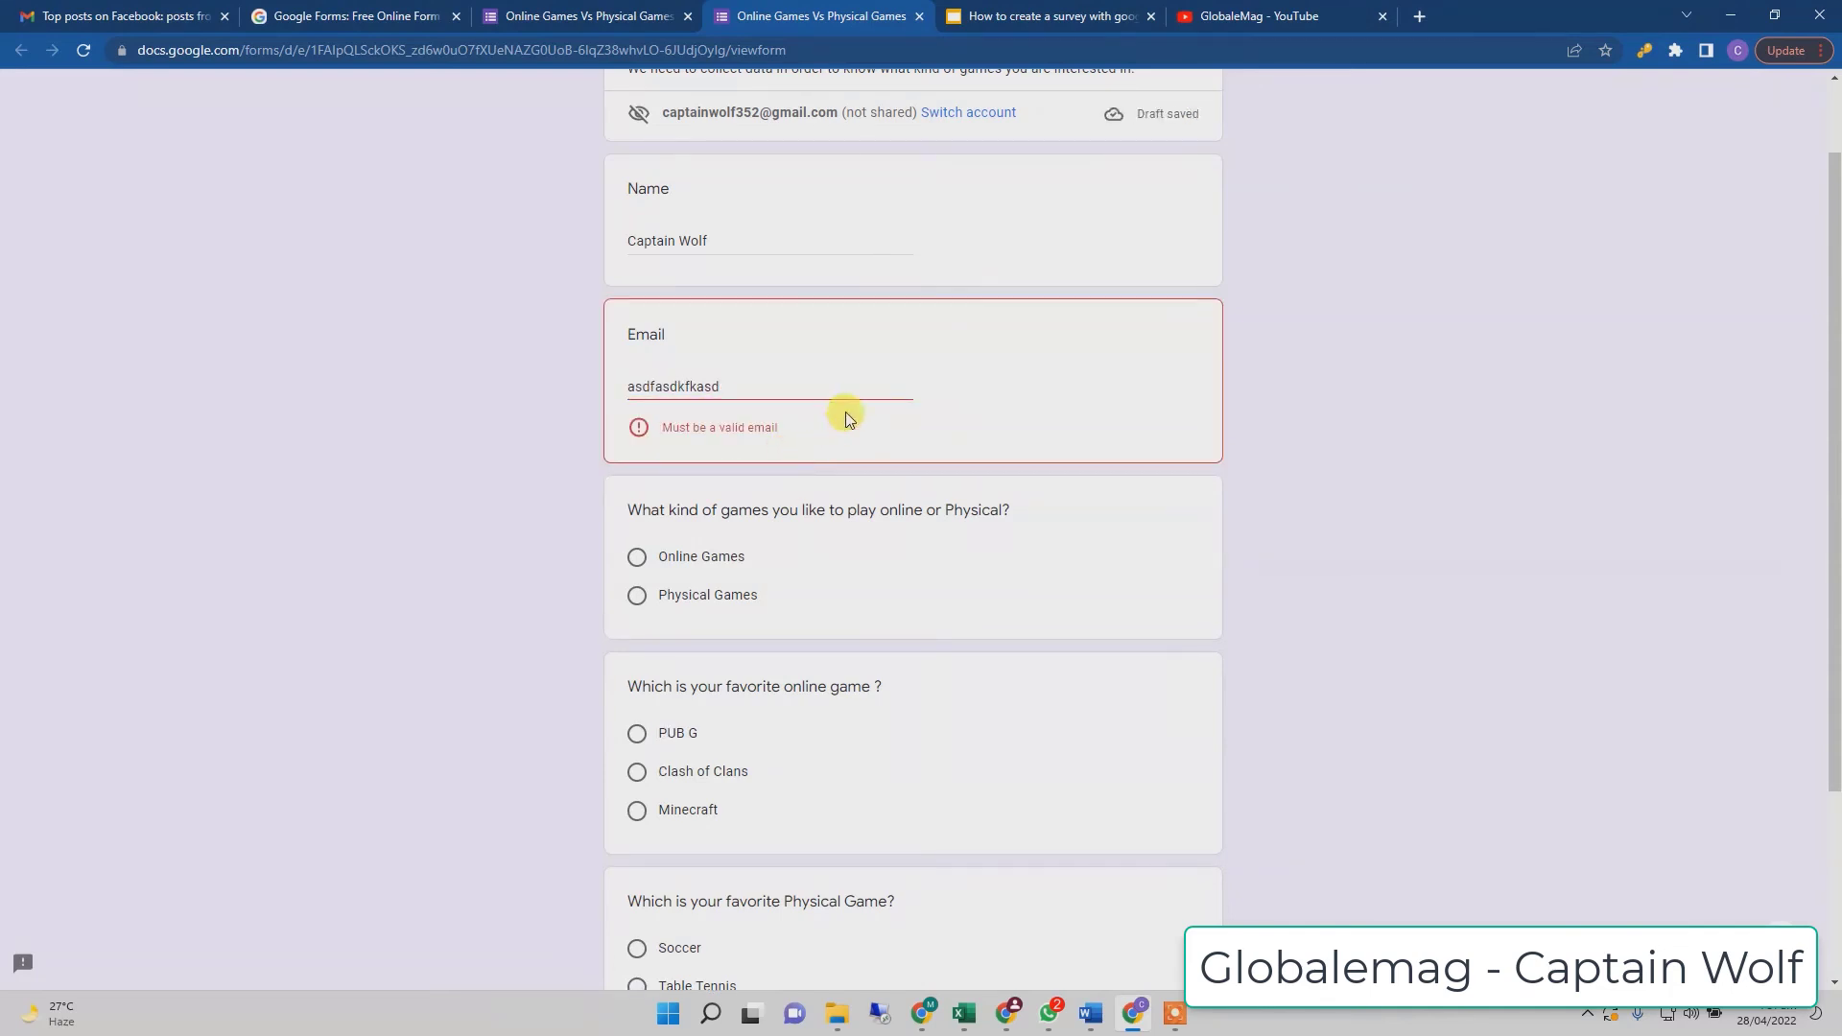
- Replace the invalid Email answer with a properly formatted Gmail address
mouse_move(855, 391)
double_click(761, 393)
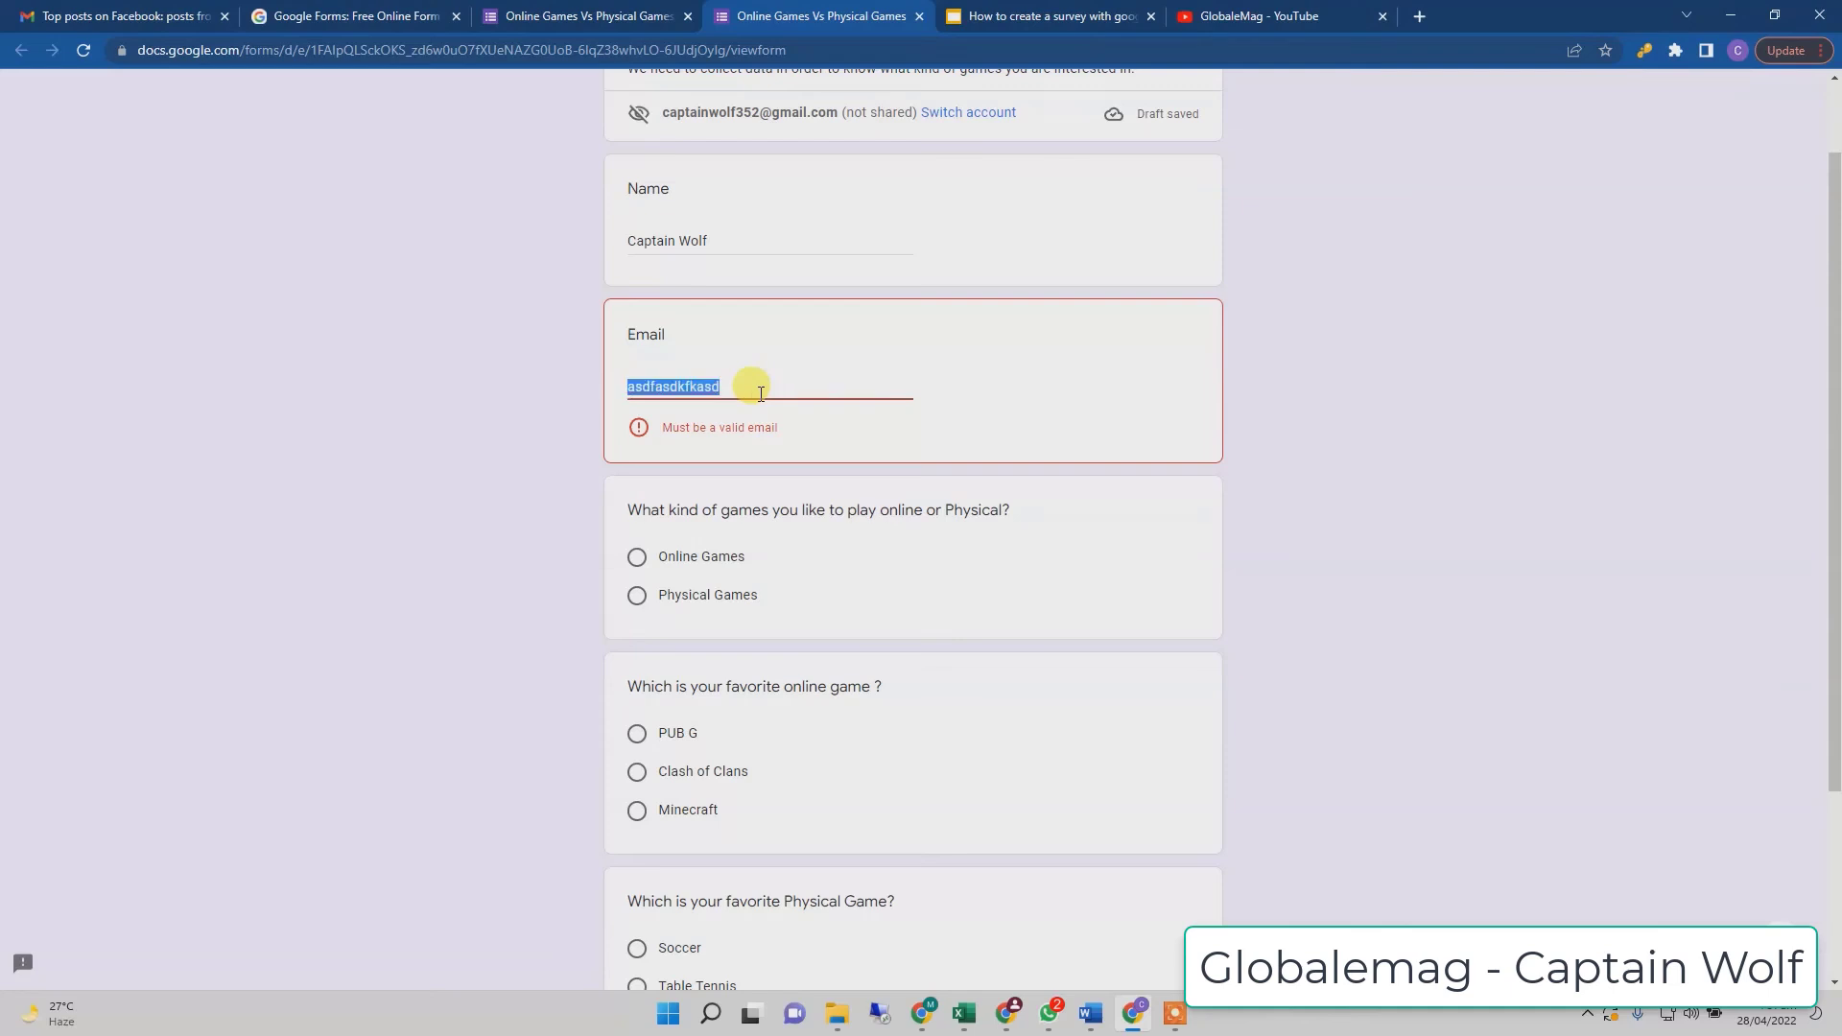
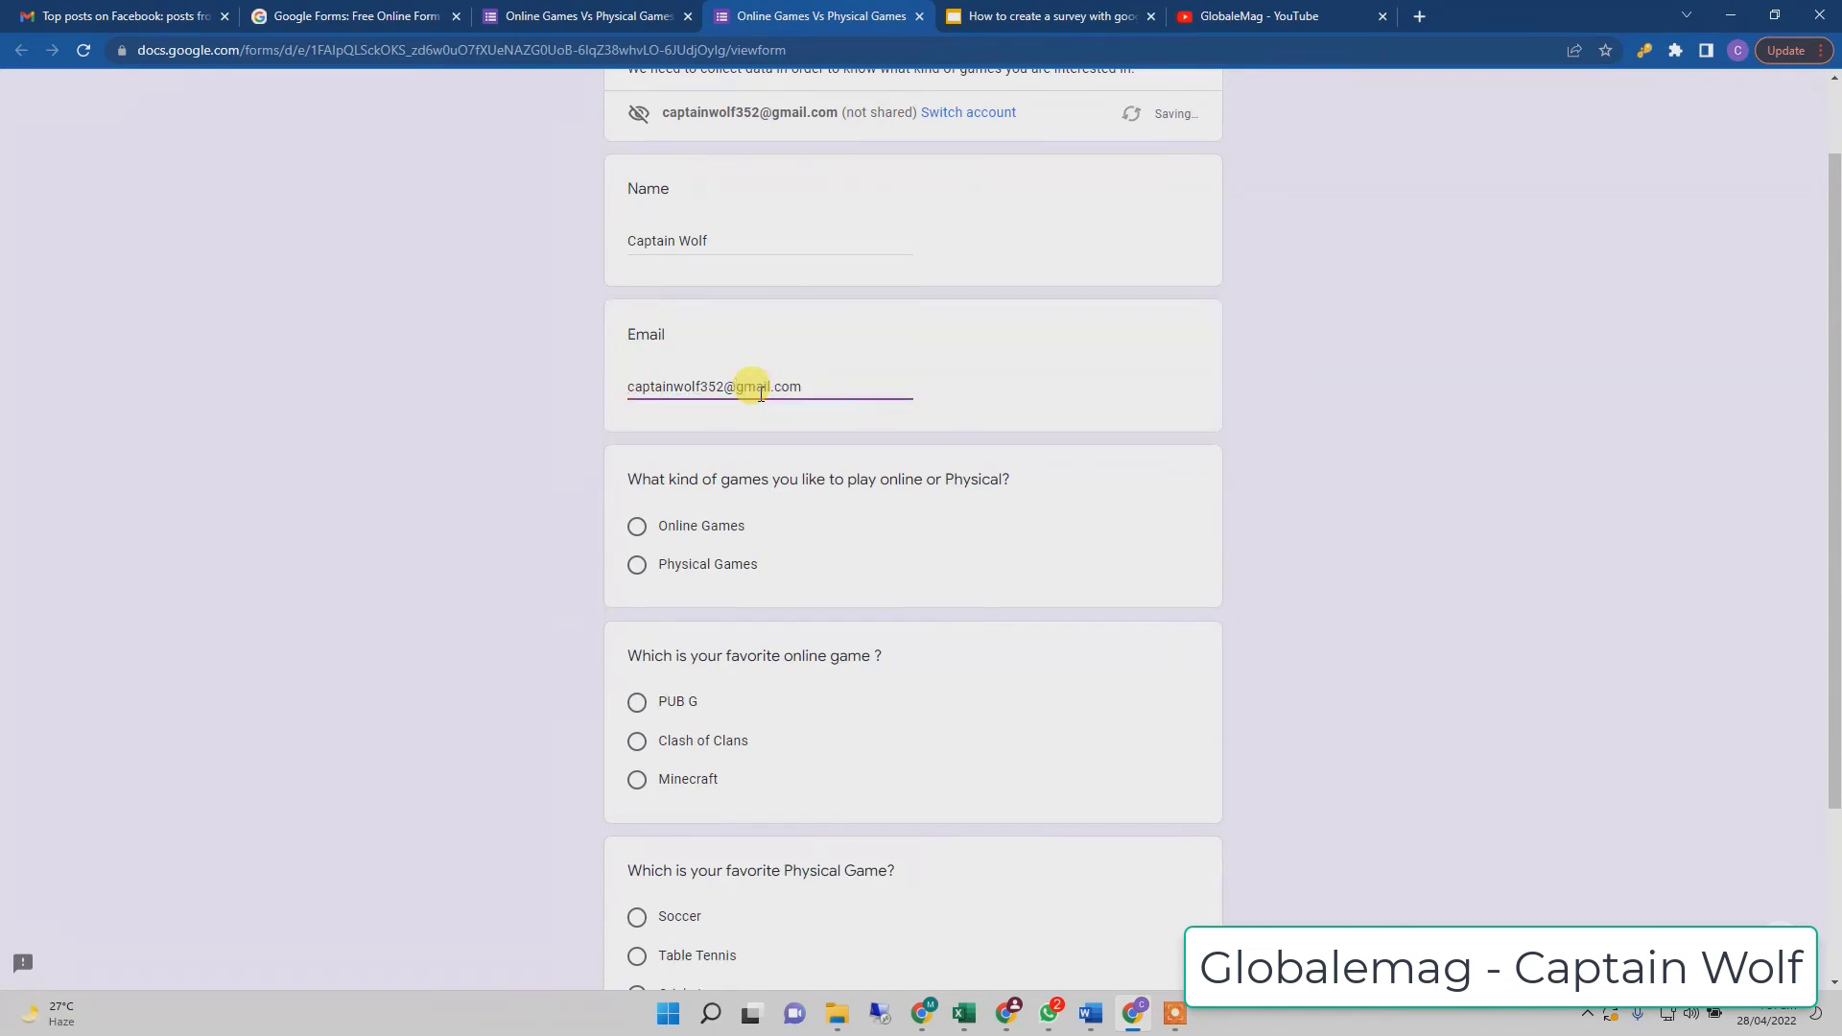
left_click(1286, 412)
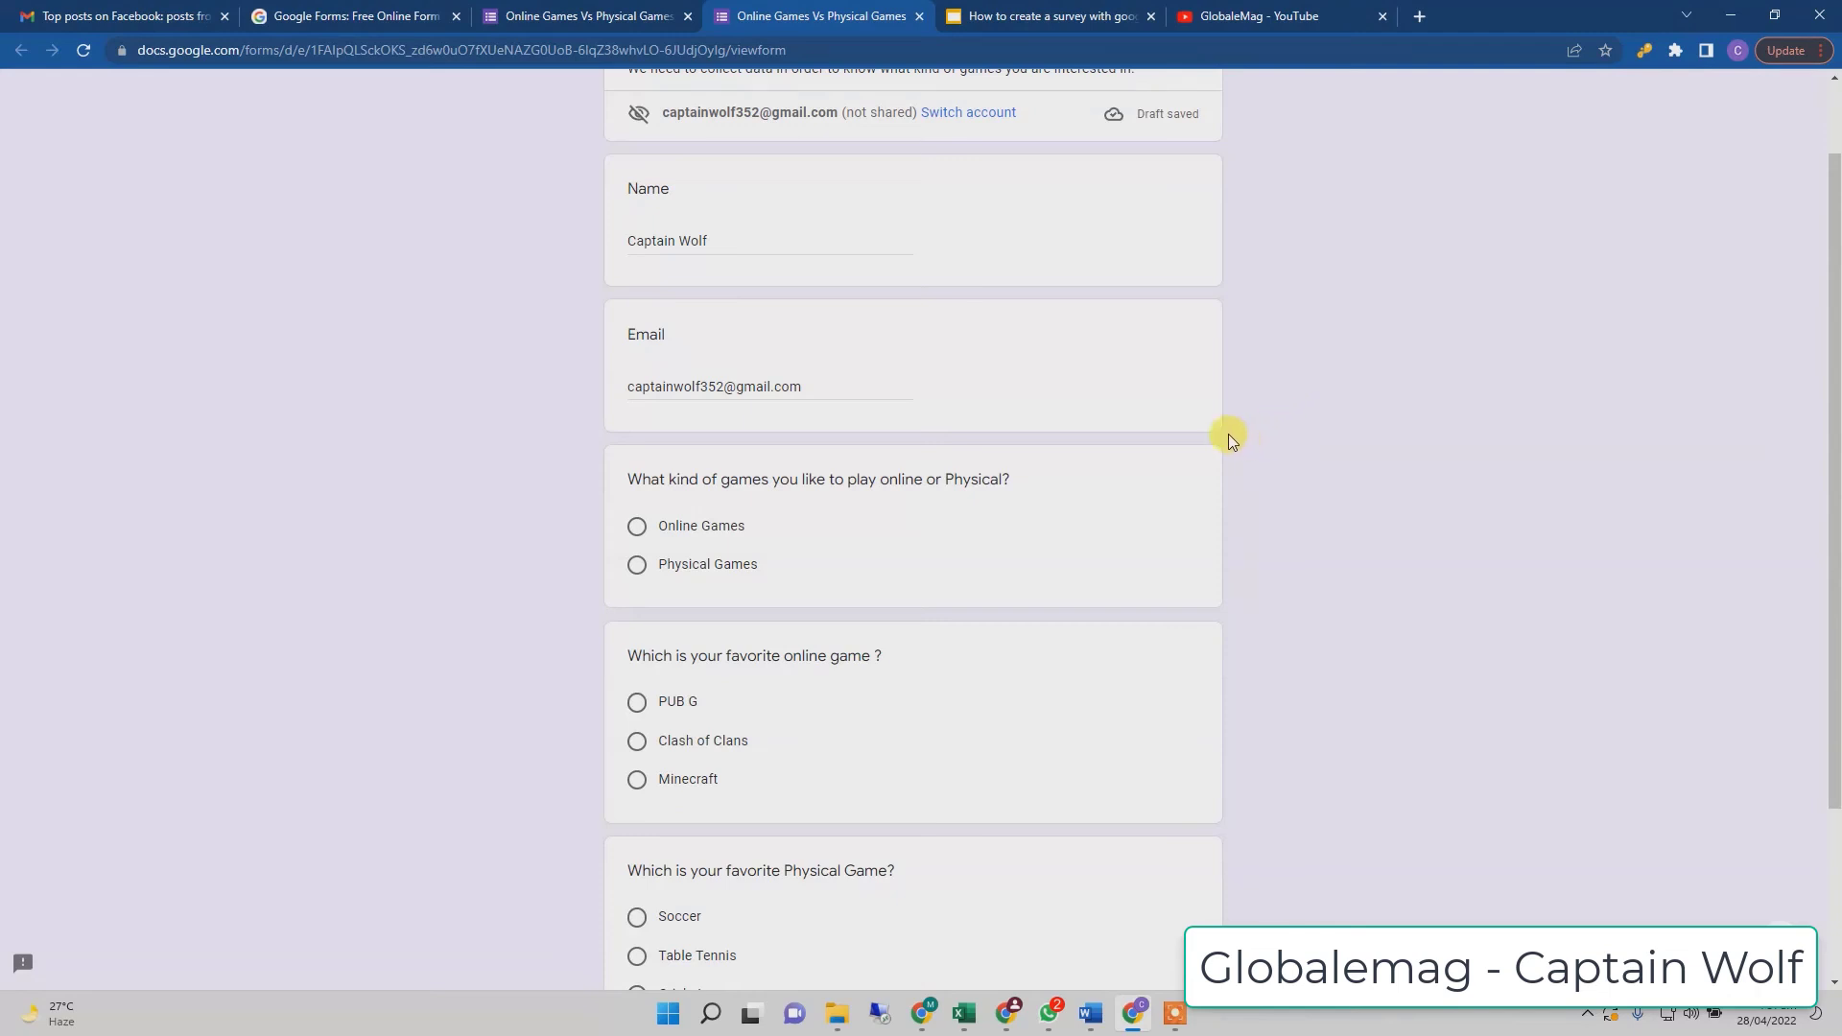
- Choose Physical Games, Minecraft and Soccer as the answers, then submit the test response
scroll(1254, 374, "down", 2)
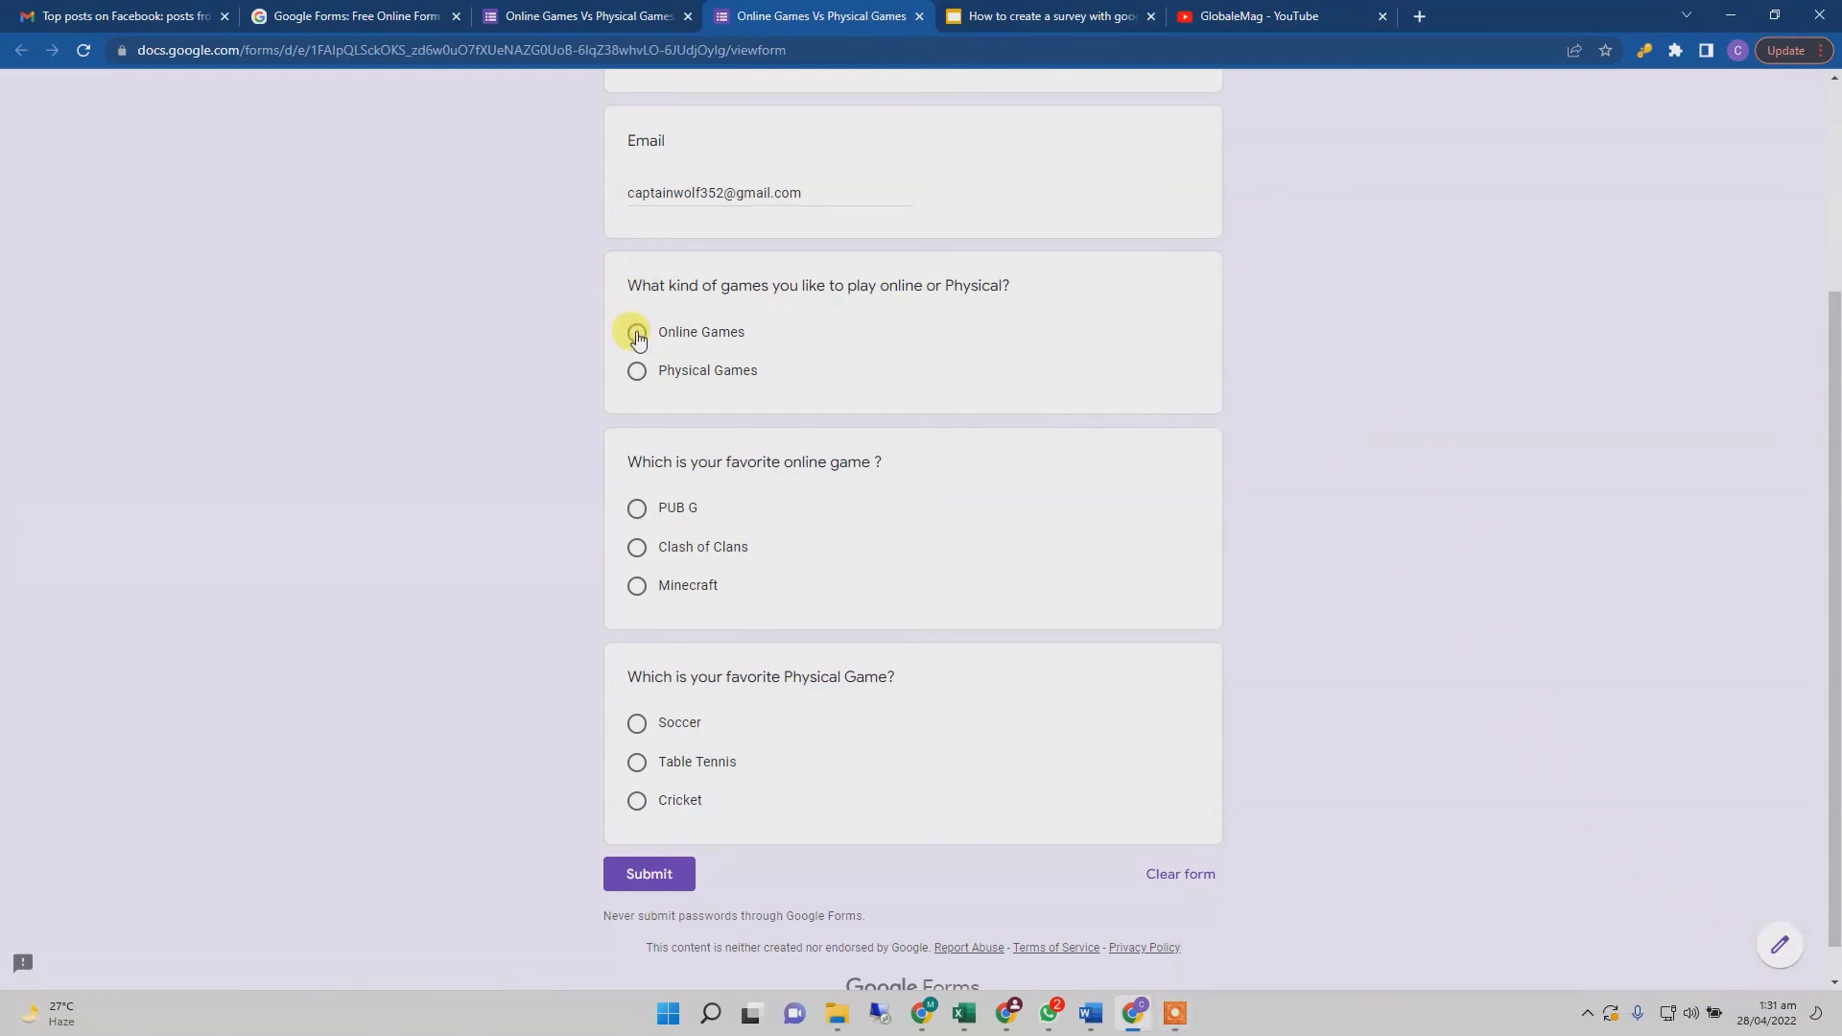
left_click(637, 371)
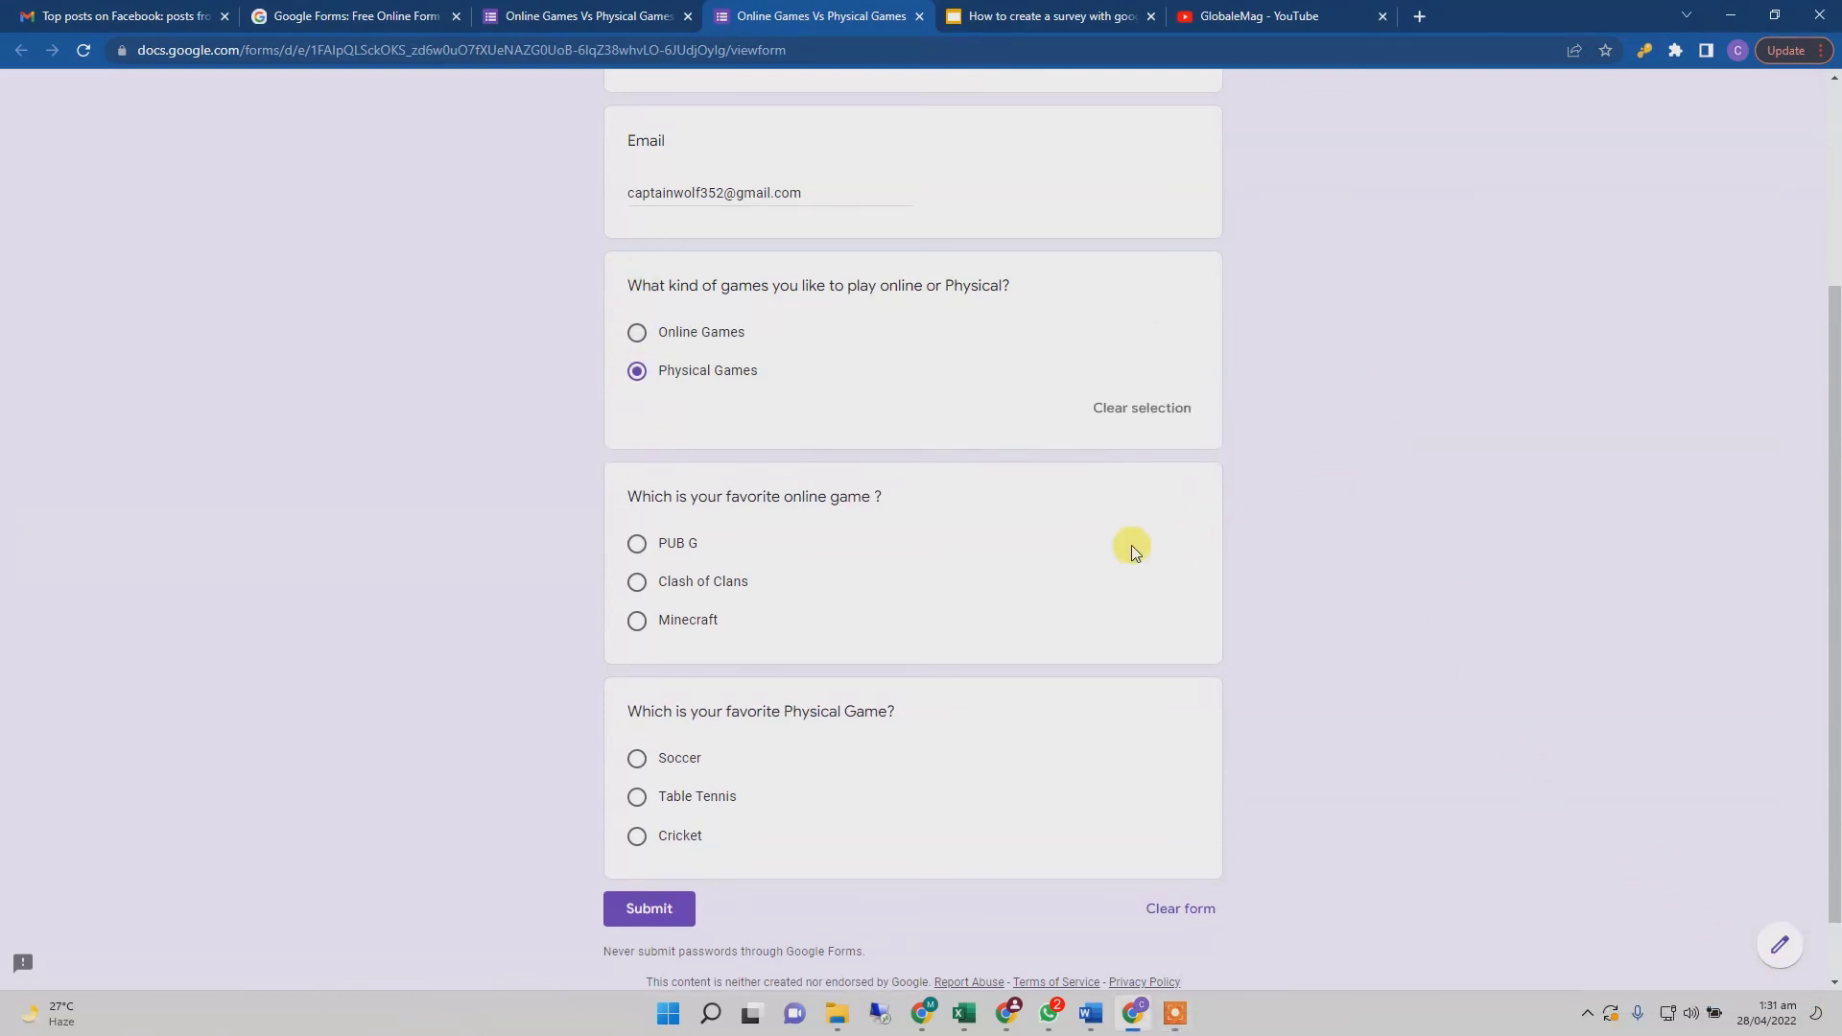
scroll(1132, 549, "down", 2)
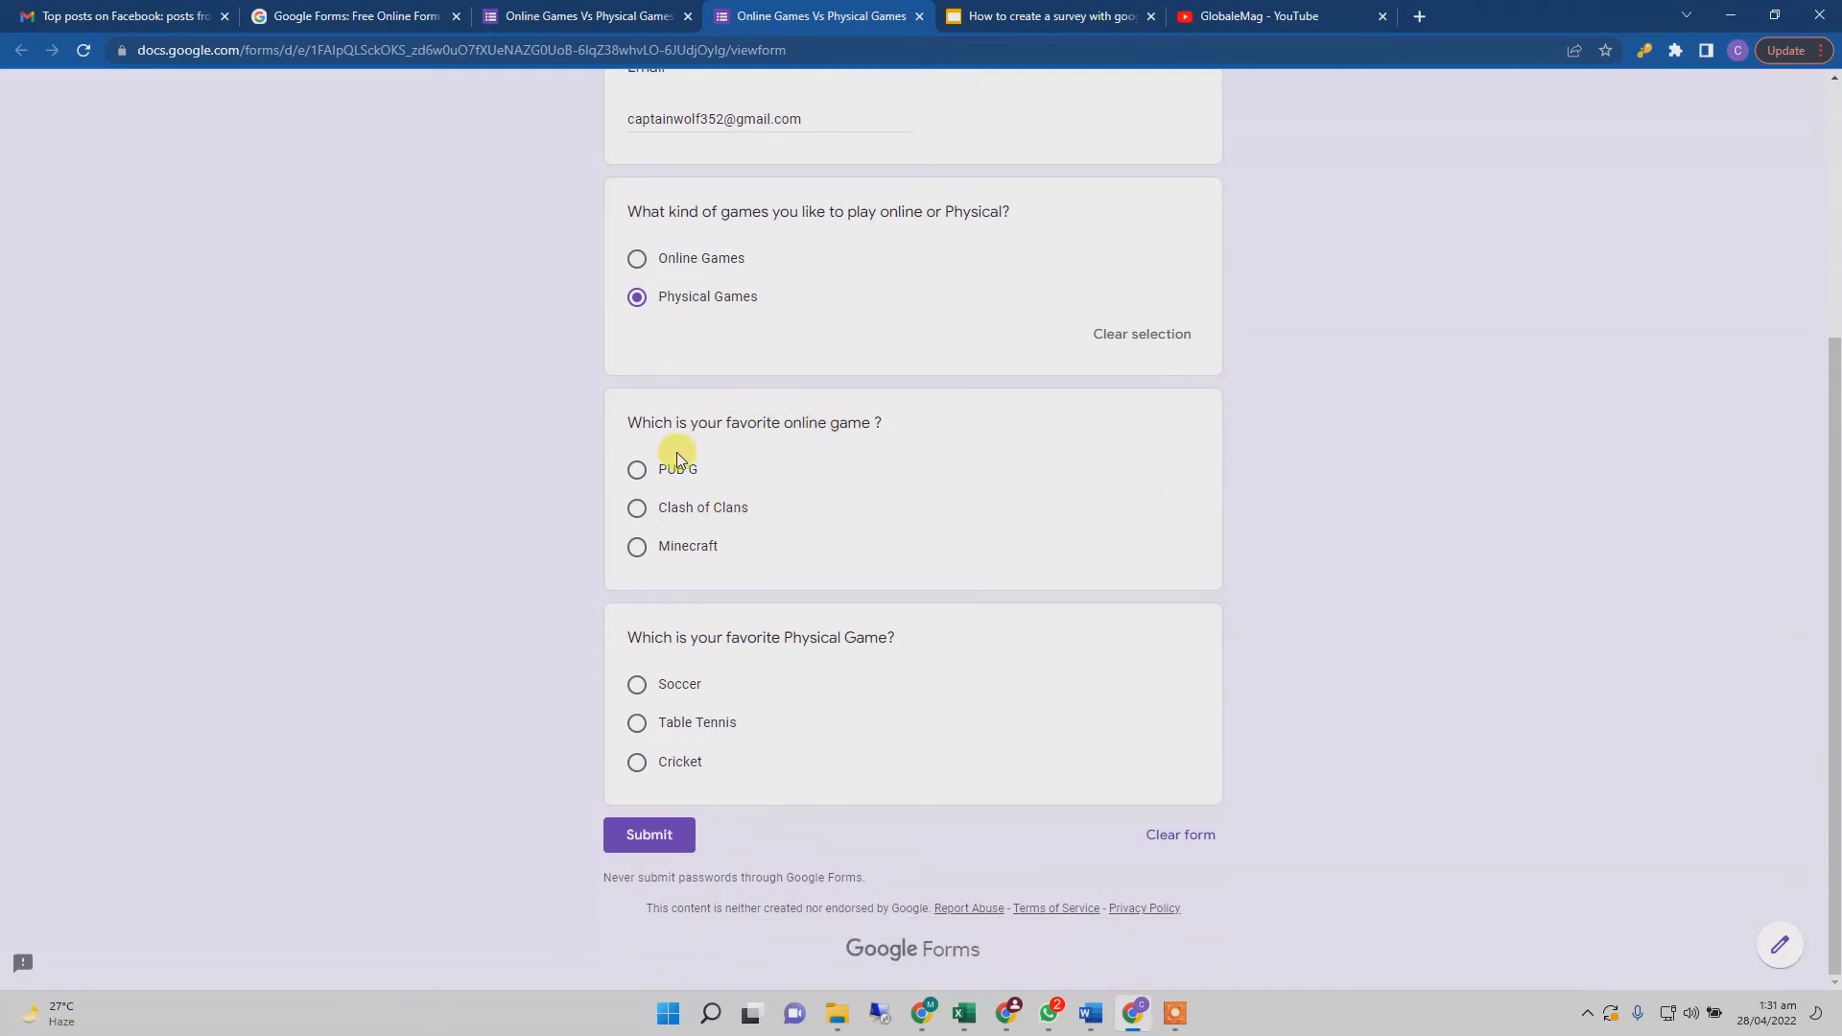
left_click(637, 545)
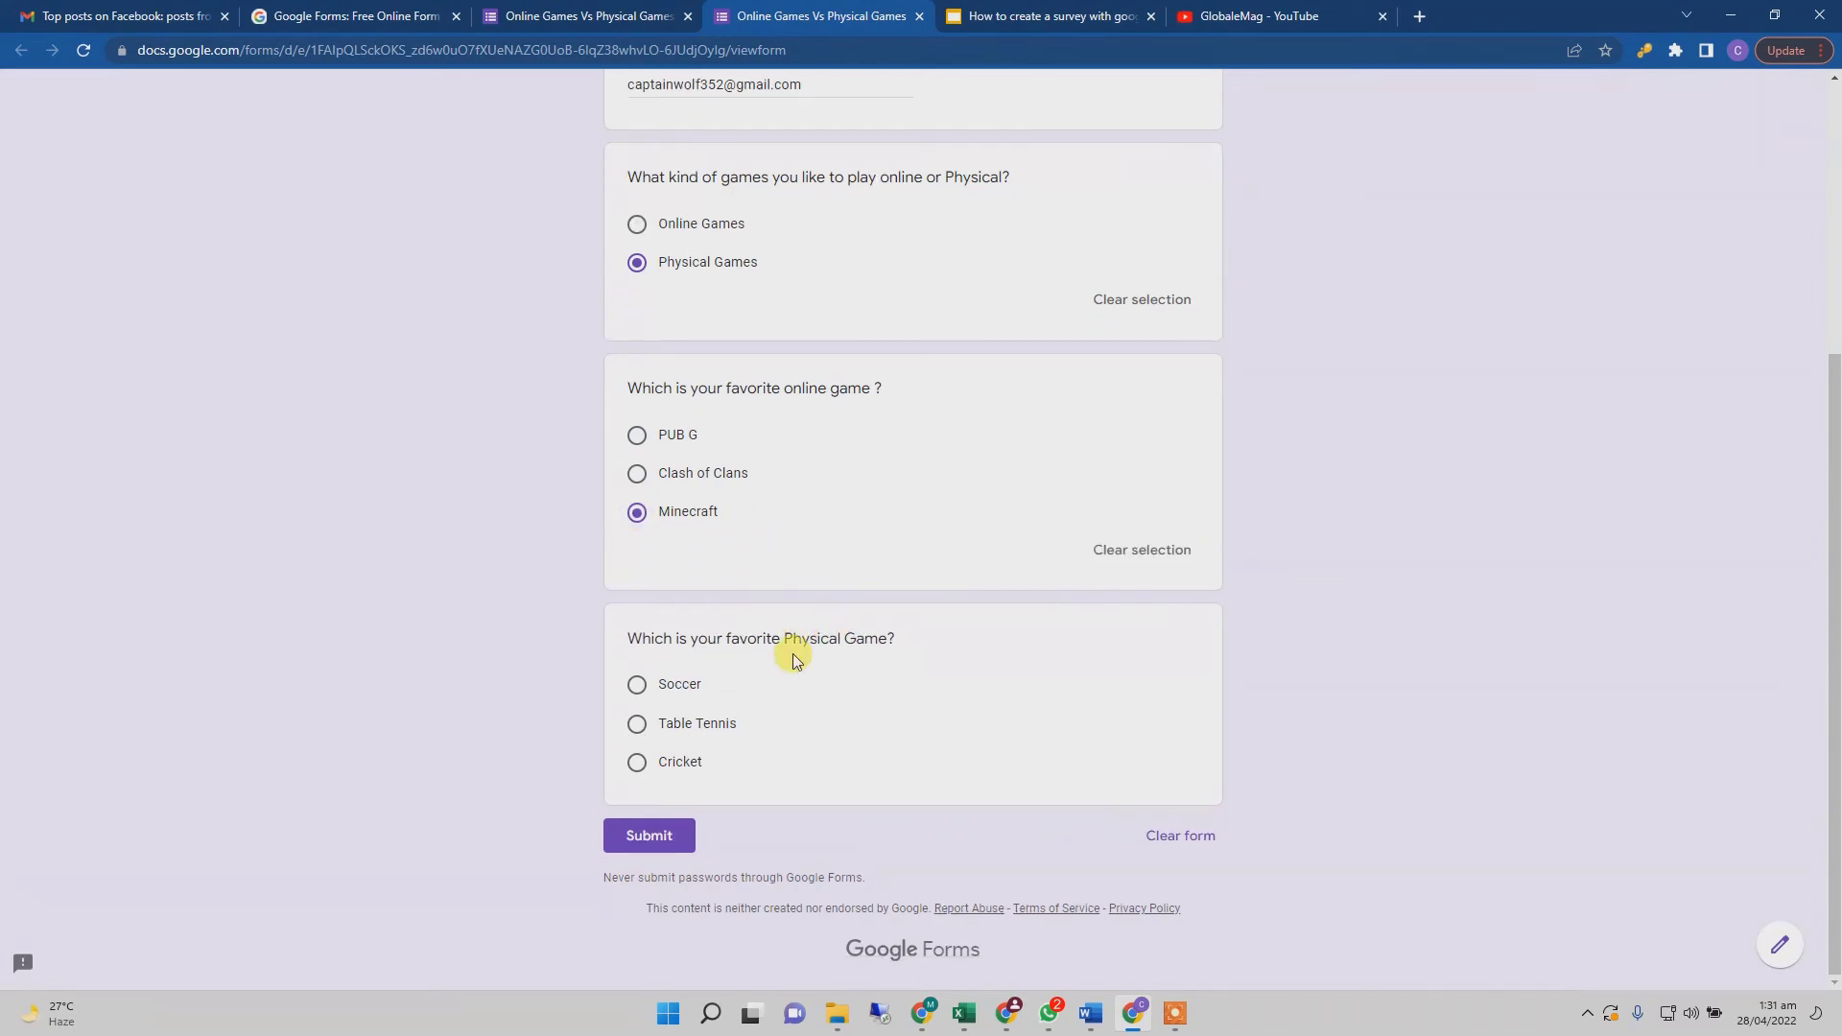
left_click(637, 688)
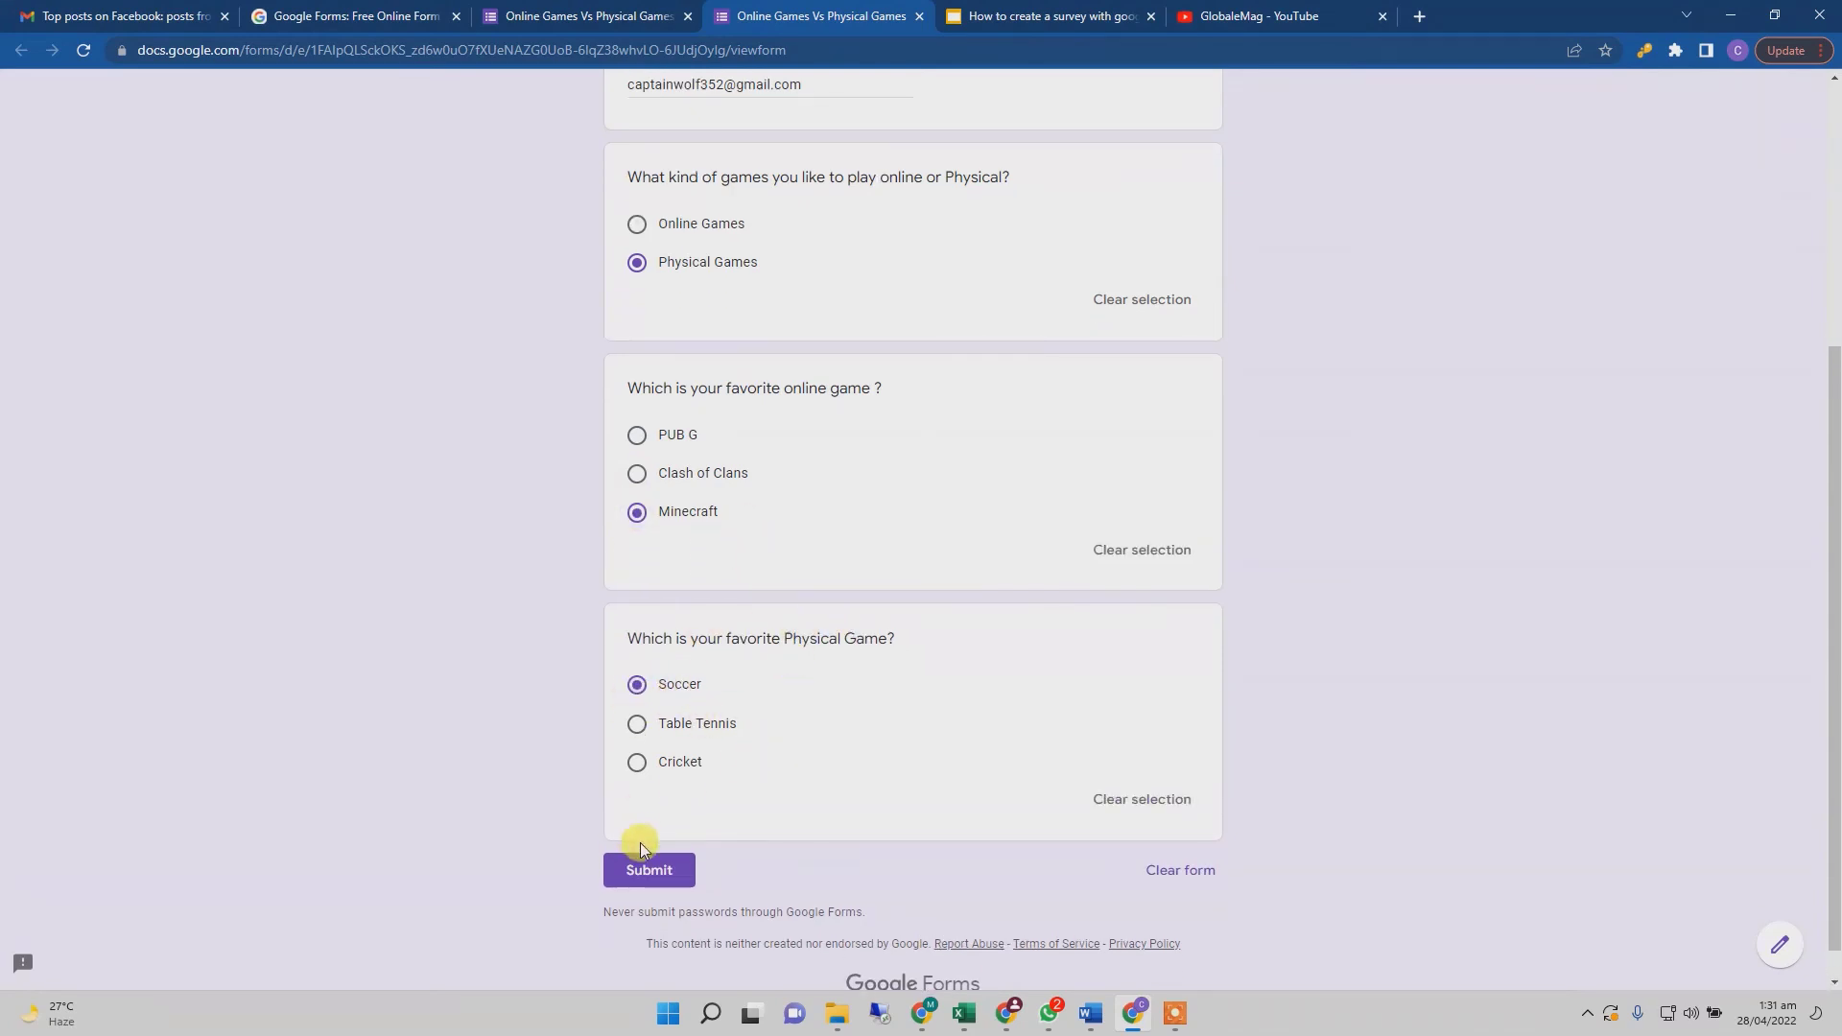
left_click(649, 865)
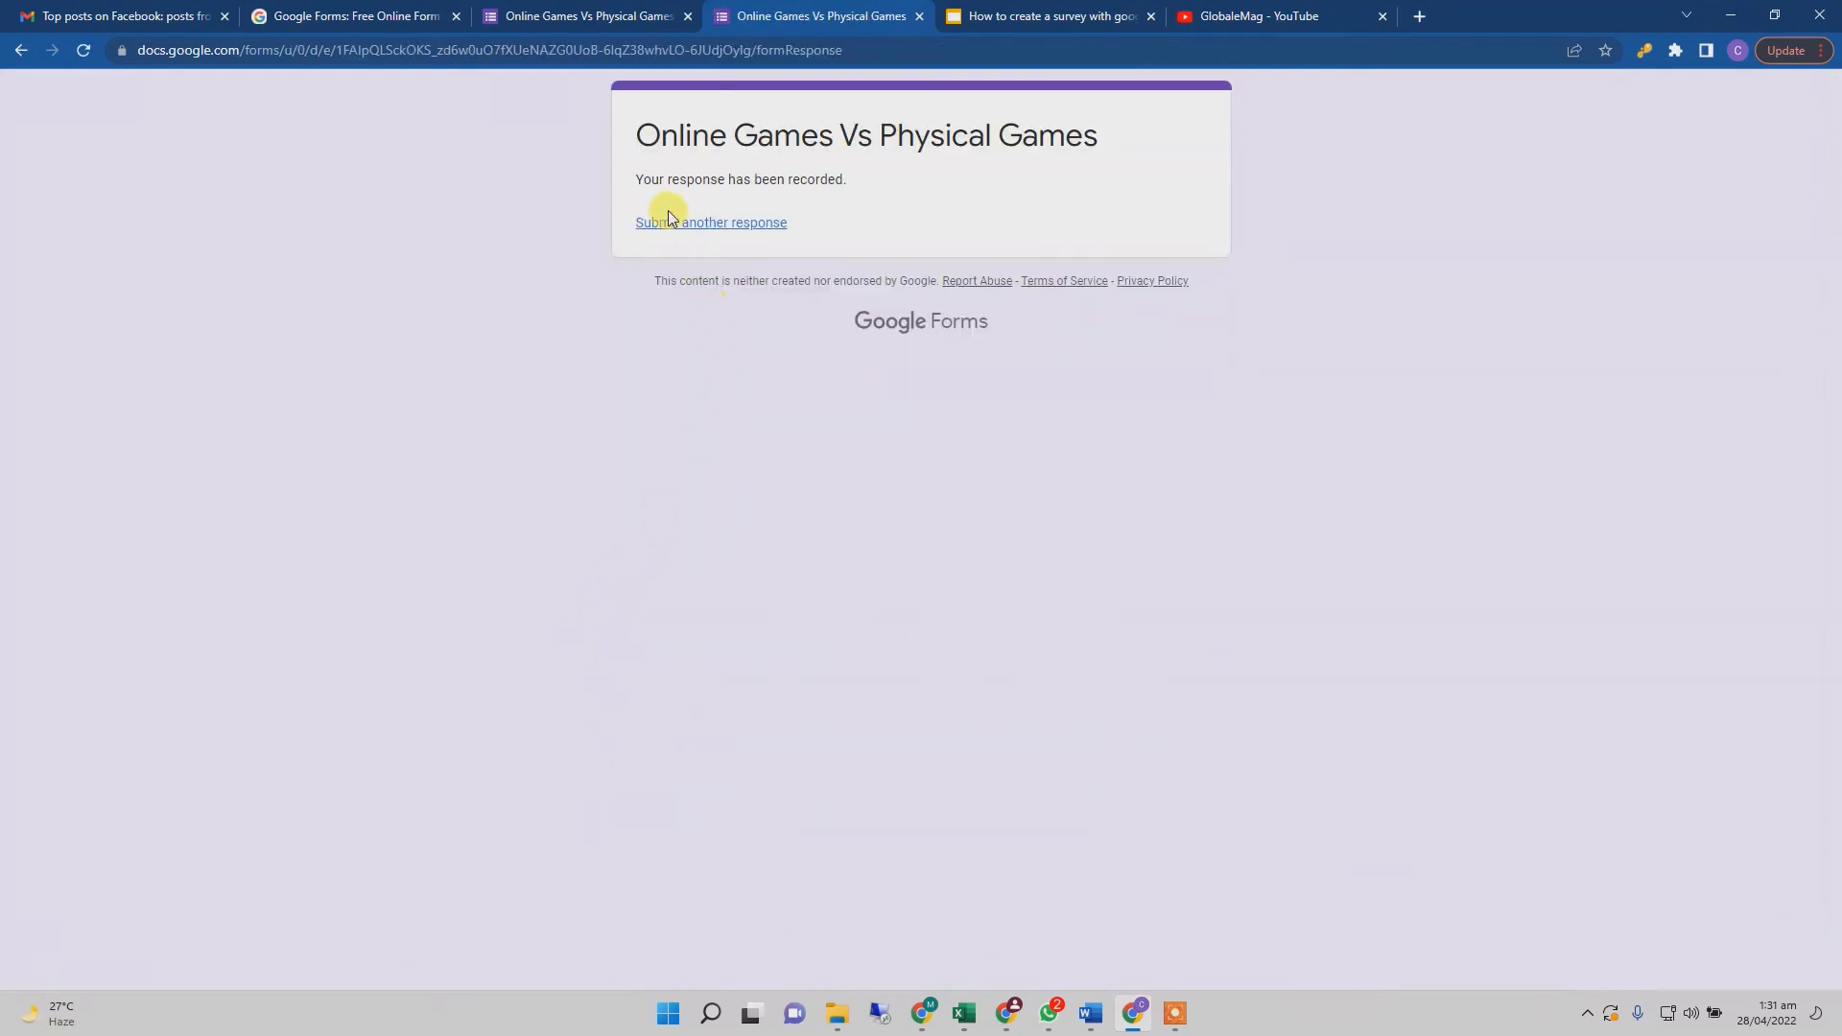
- After checking the 'Your response has been recorded' message, return to the form editor tab
left_click_drag(635, 178, 817, 220)
left_click(722, 387)
left_click(614, 16)
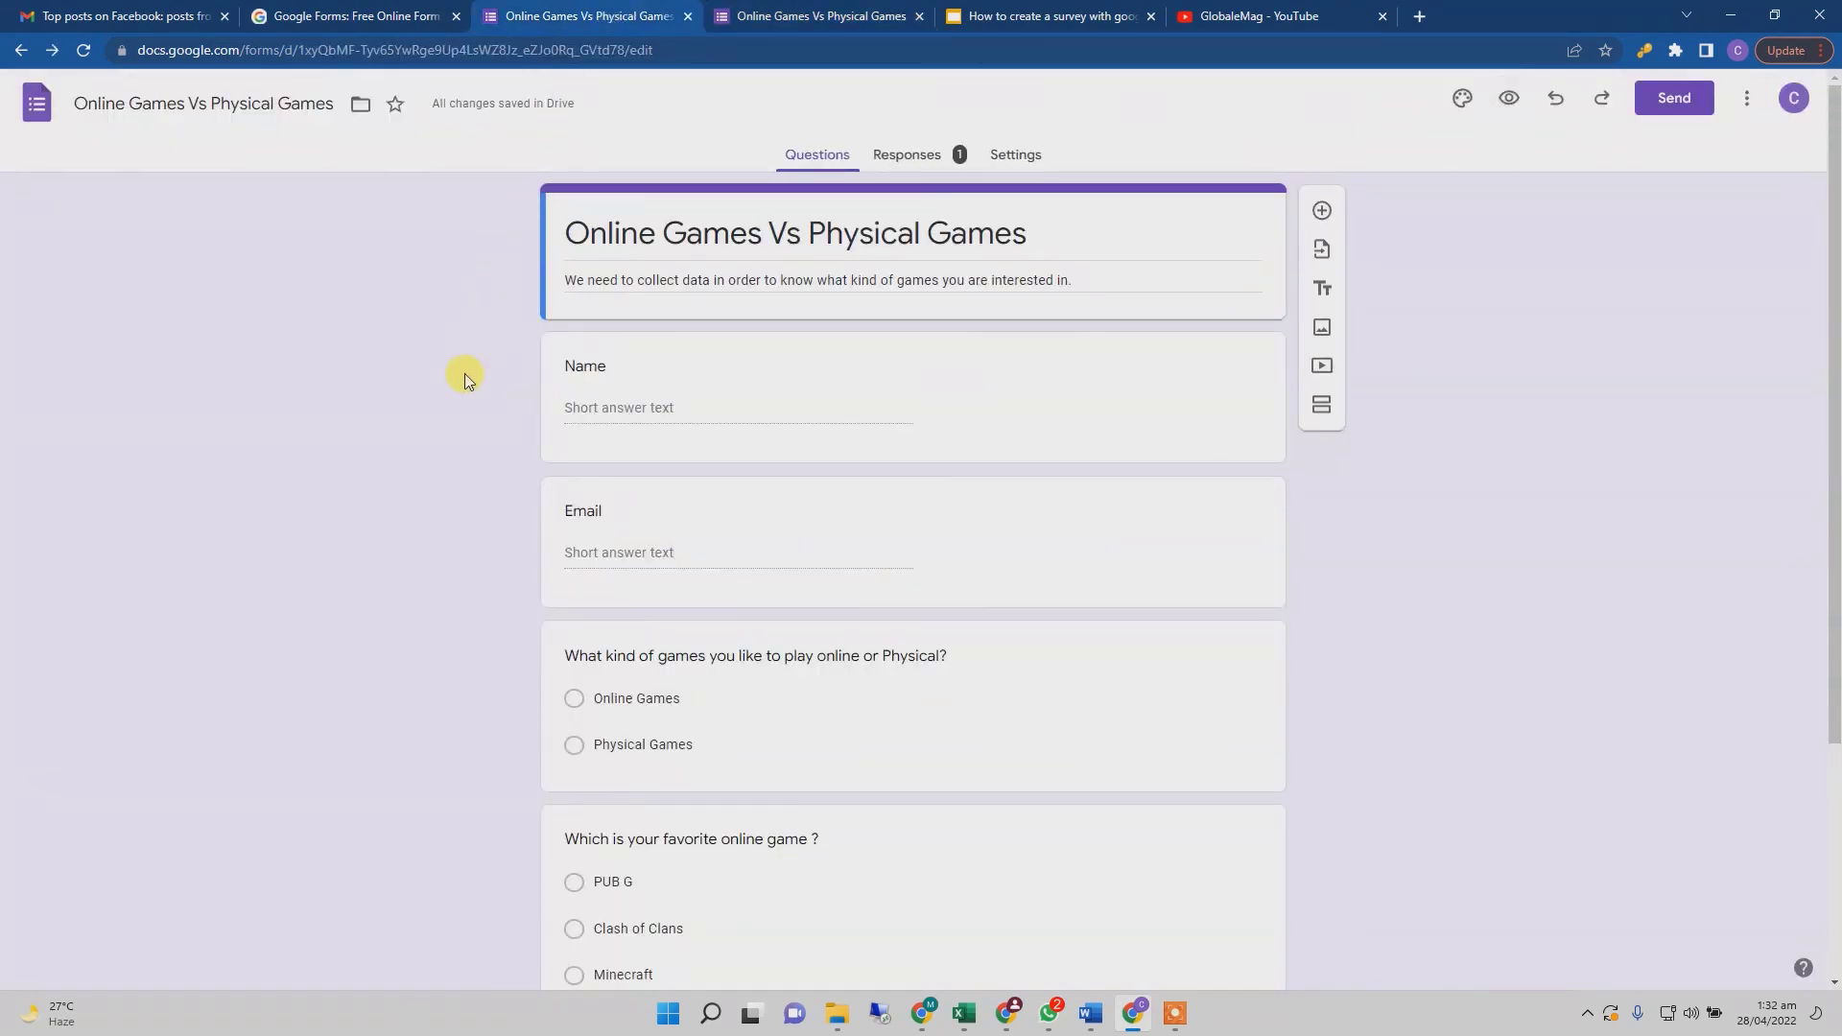
left_click(909, 158)
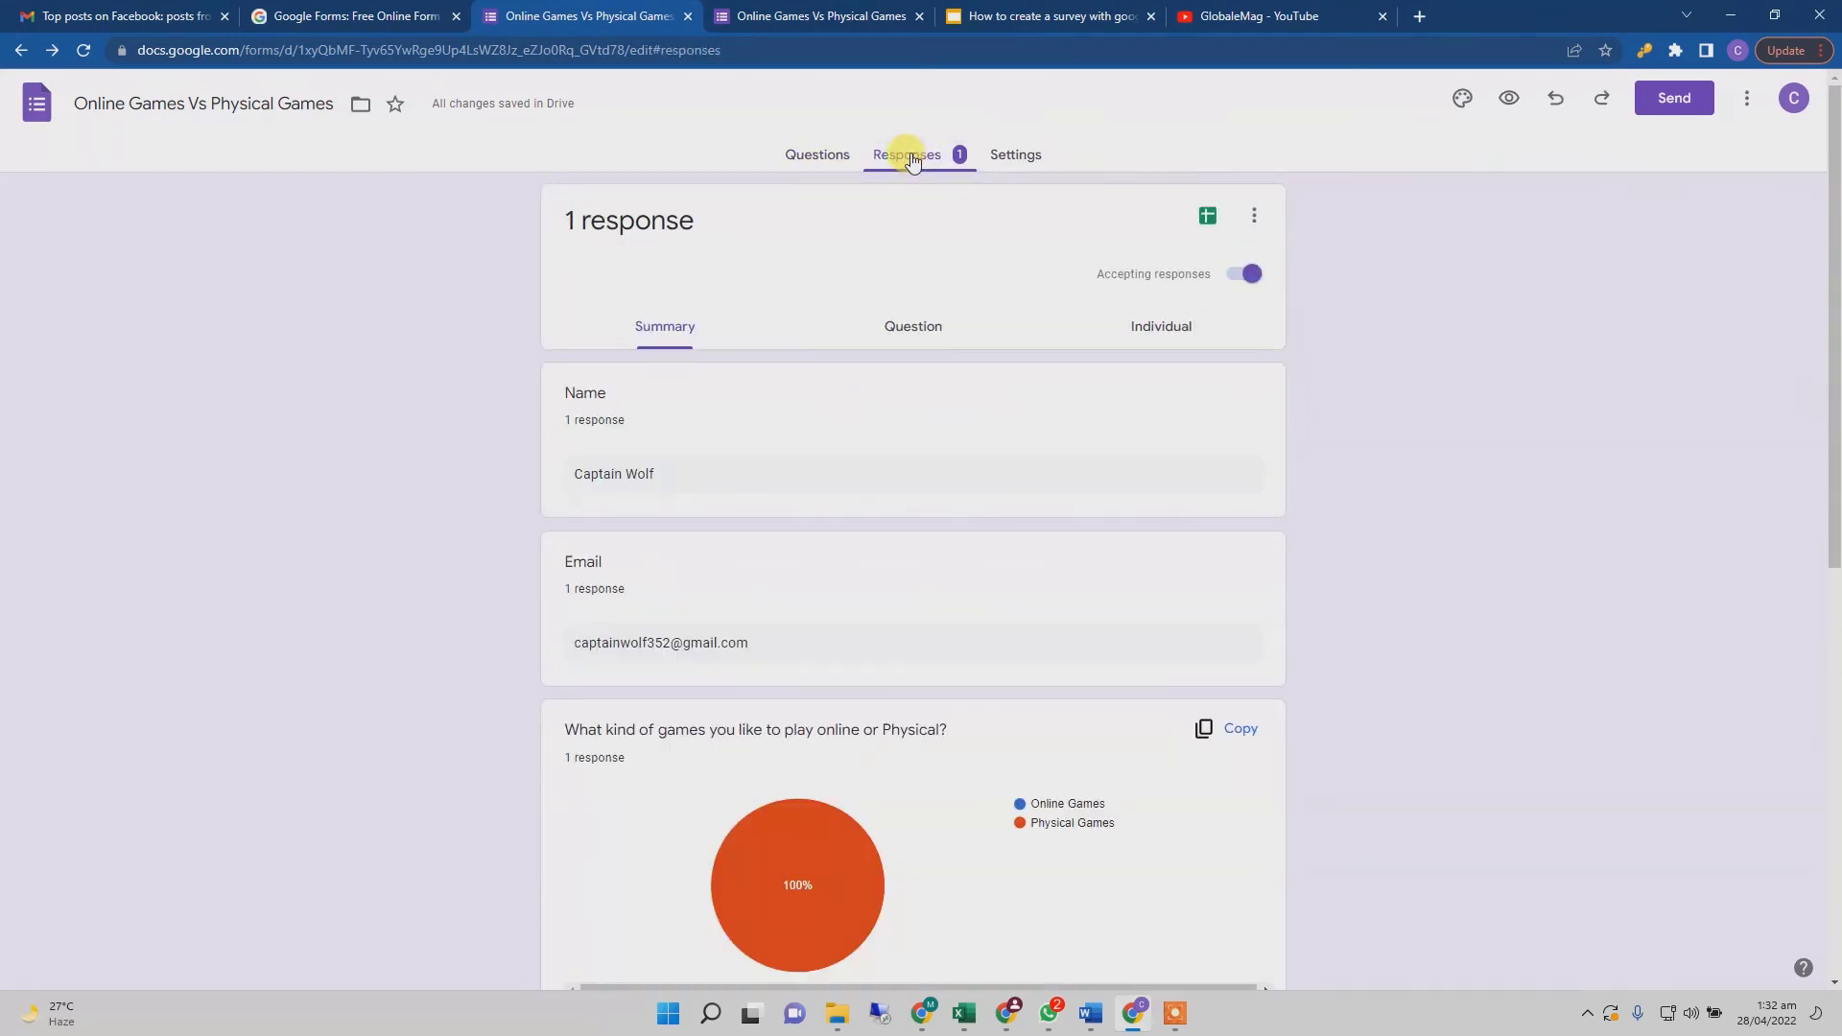
scroll(677, 412, "down", 1)
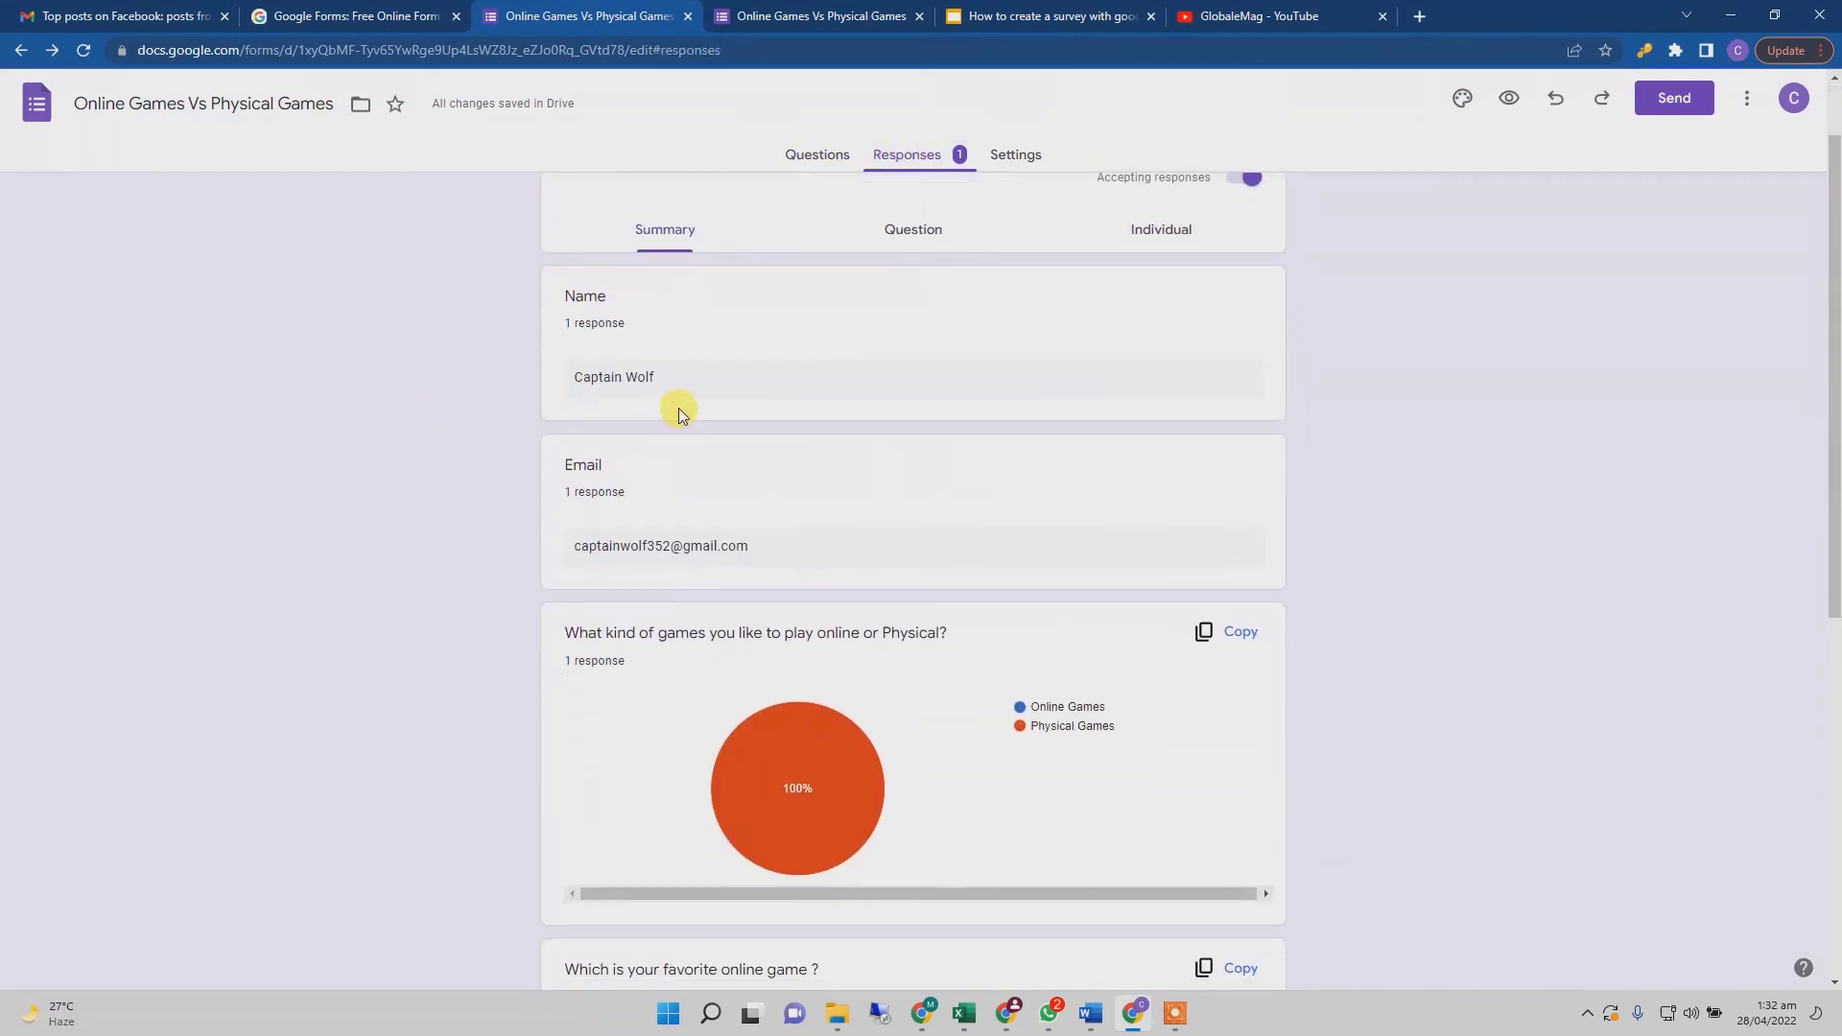
scroll(527, 460, "down", 2)
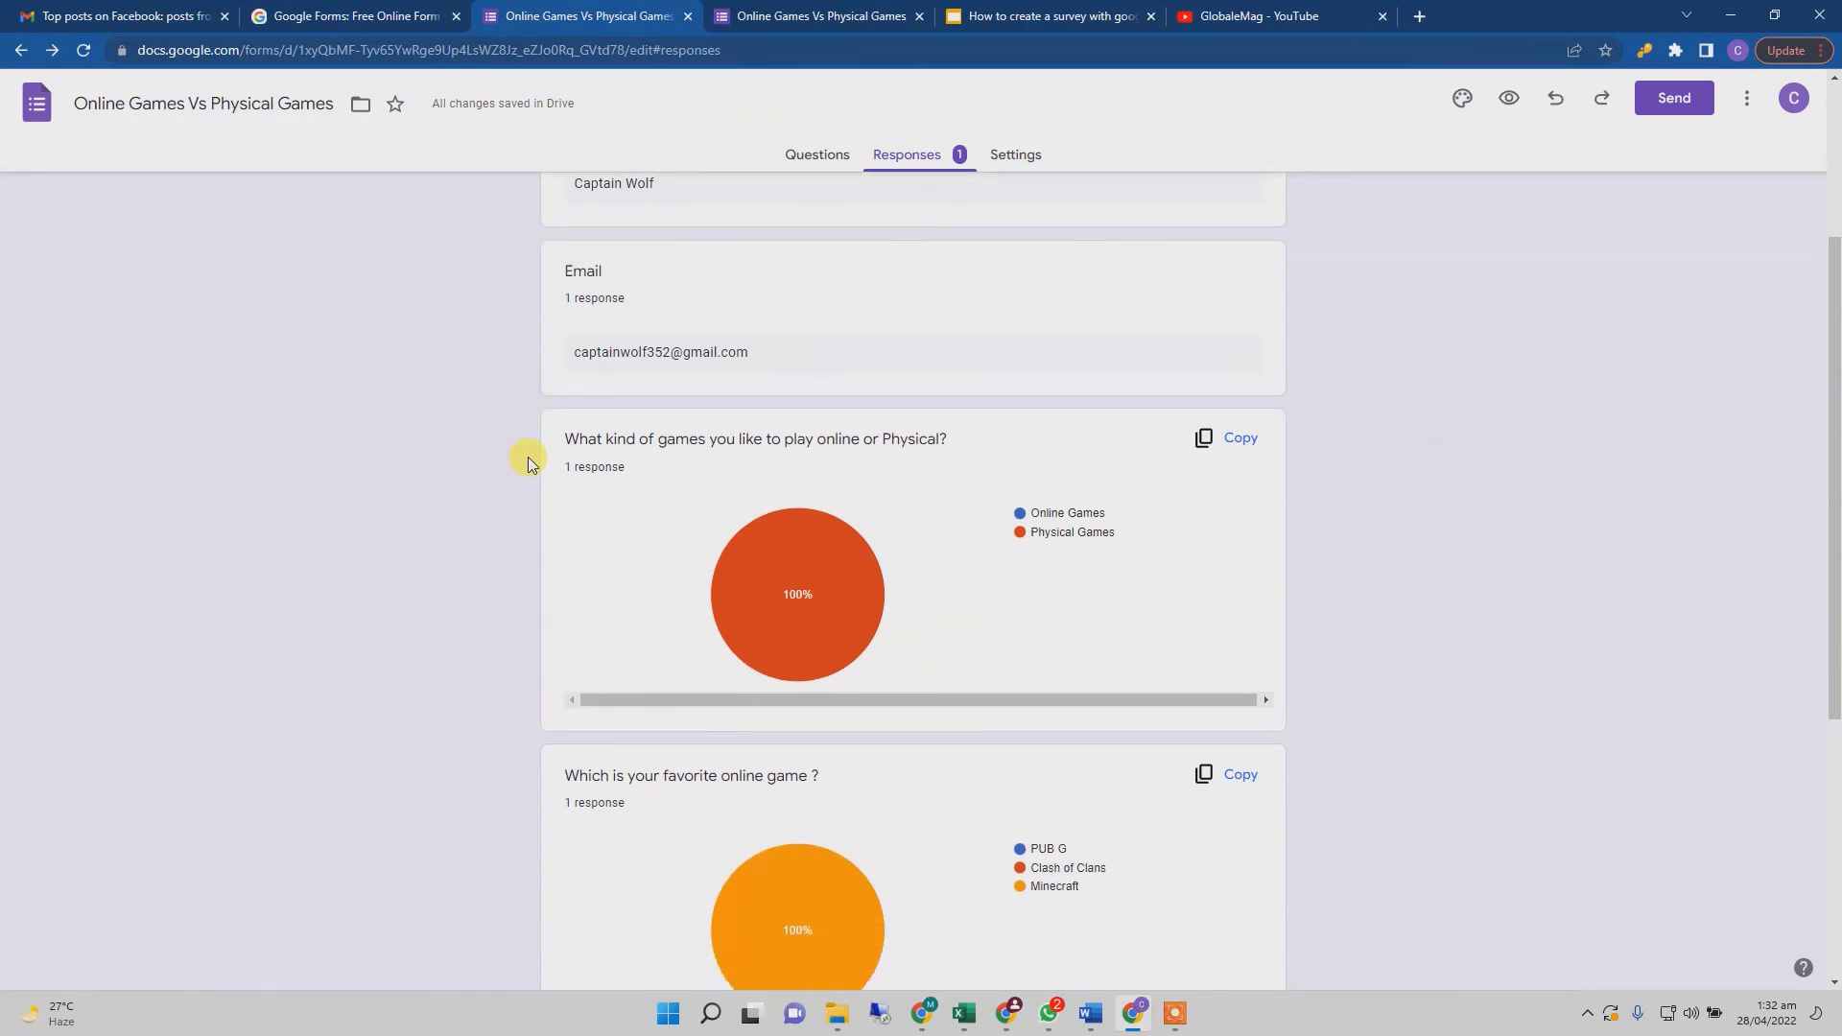
scroll(528, 459, "down", 1)
mouse_move(795, 501)
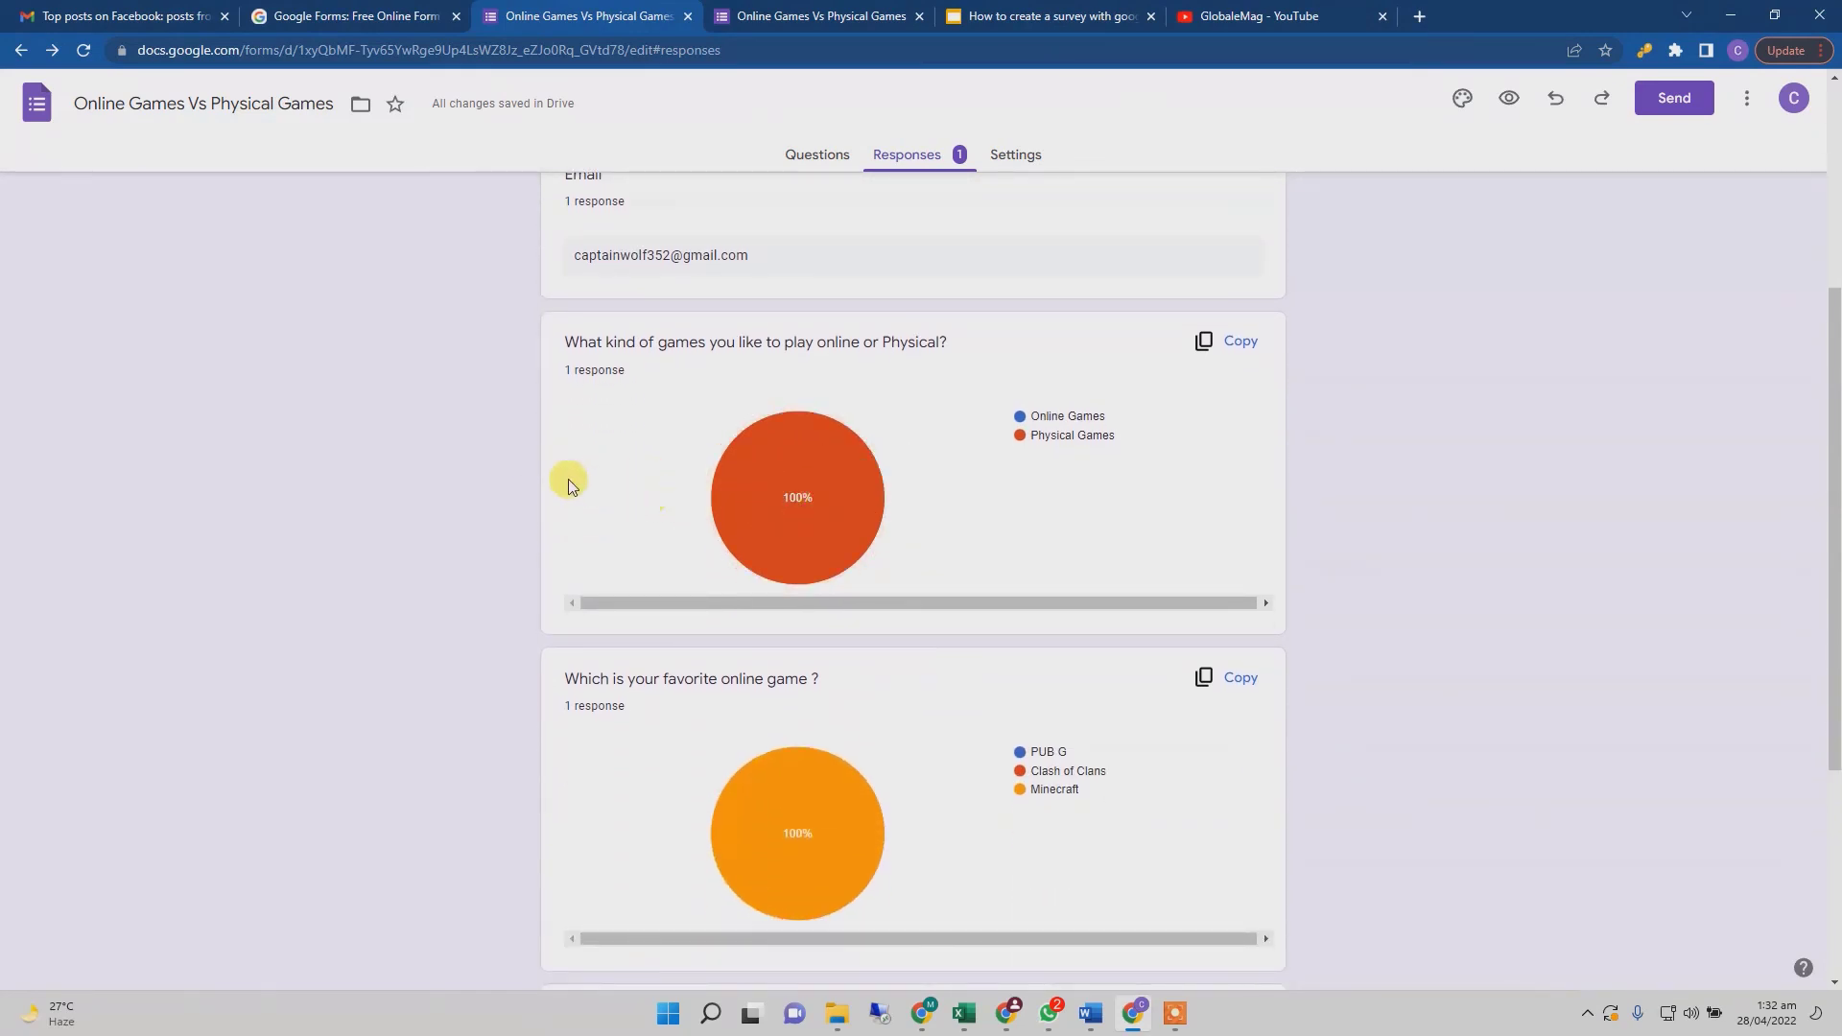
scroll(505, 447, "down", 3)
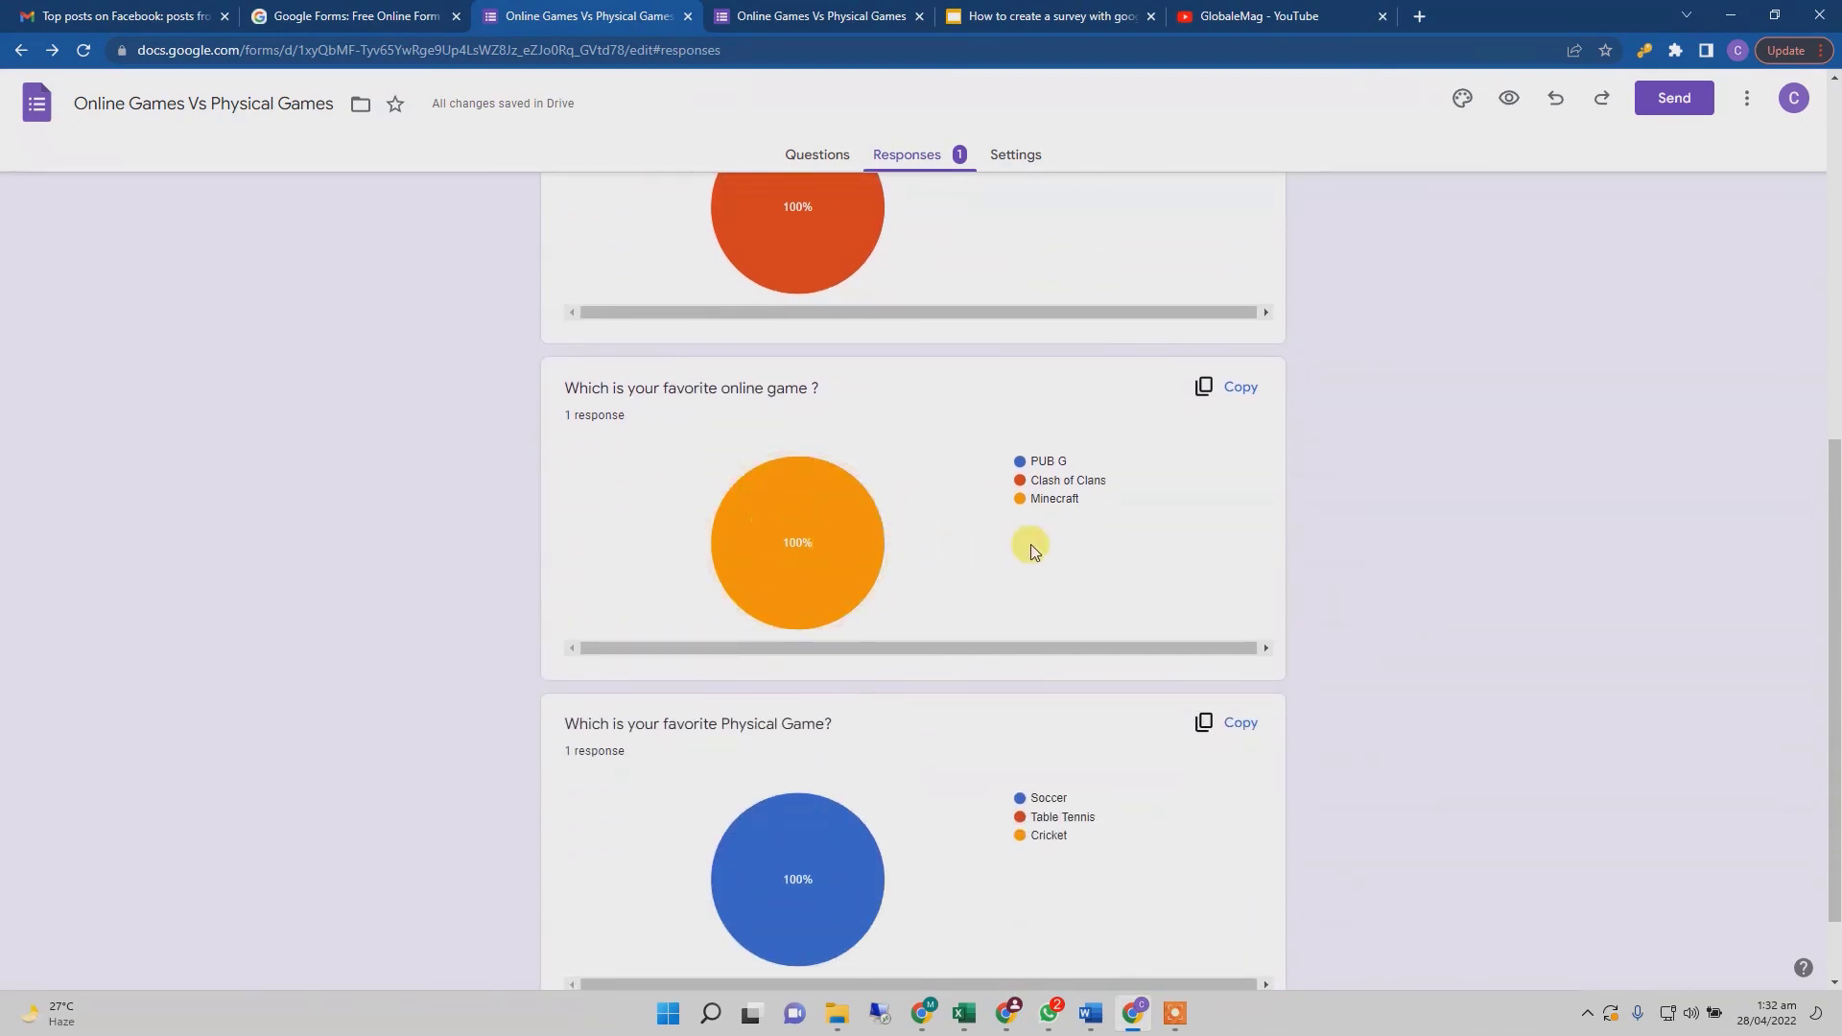
scroll(471, 490, "down", 1)
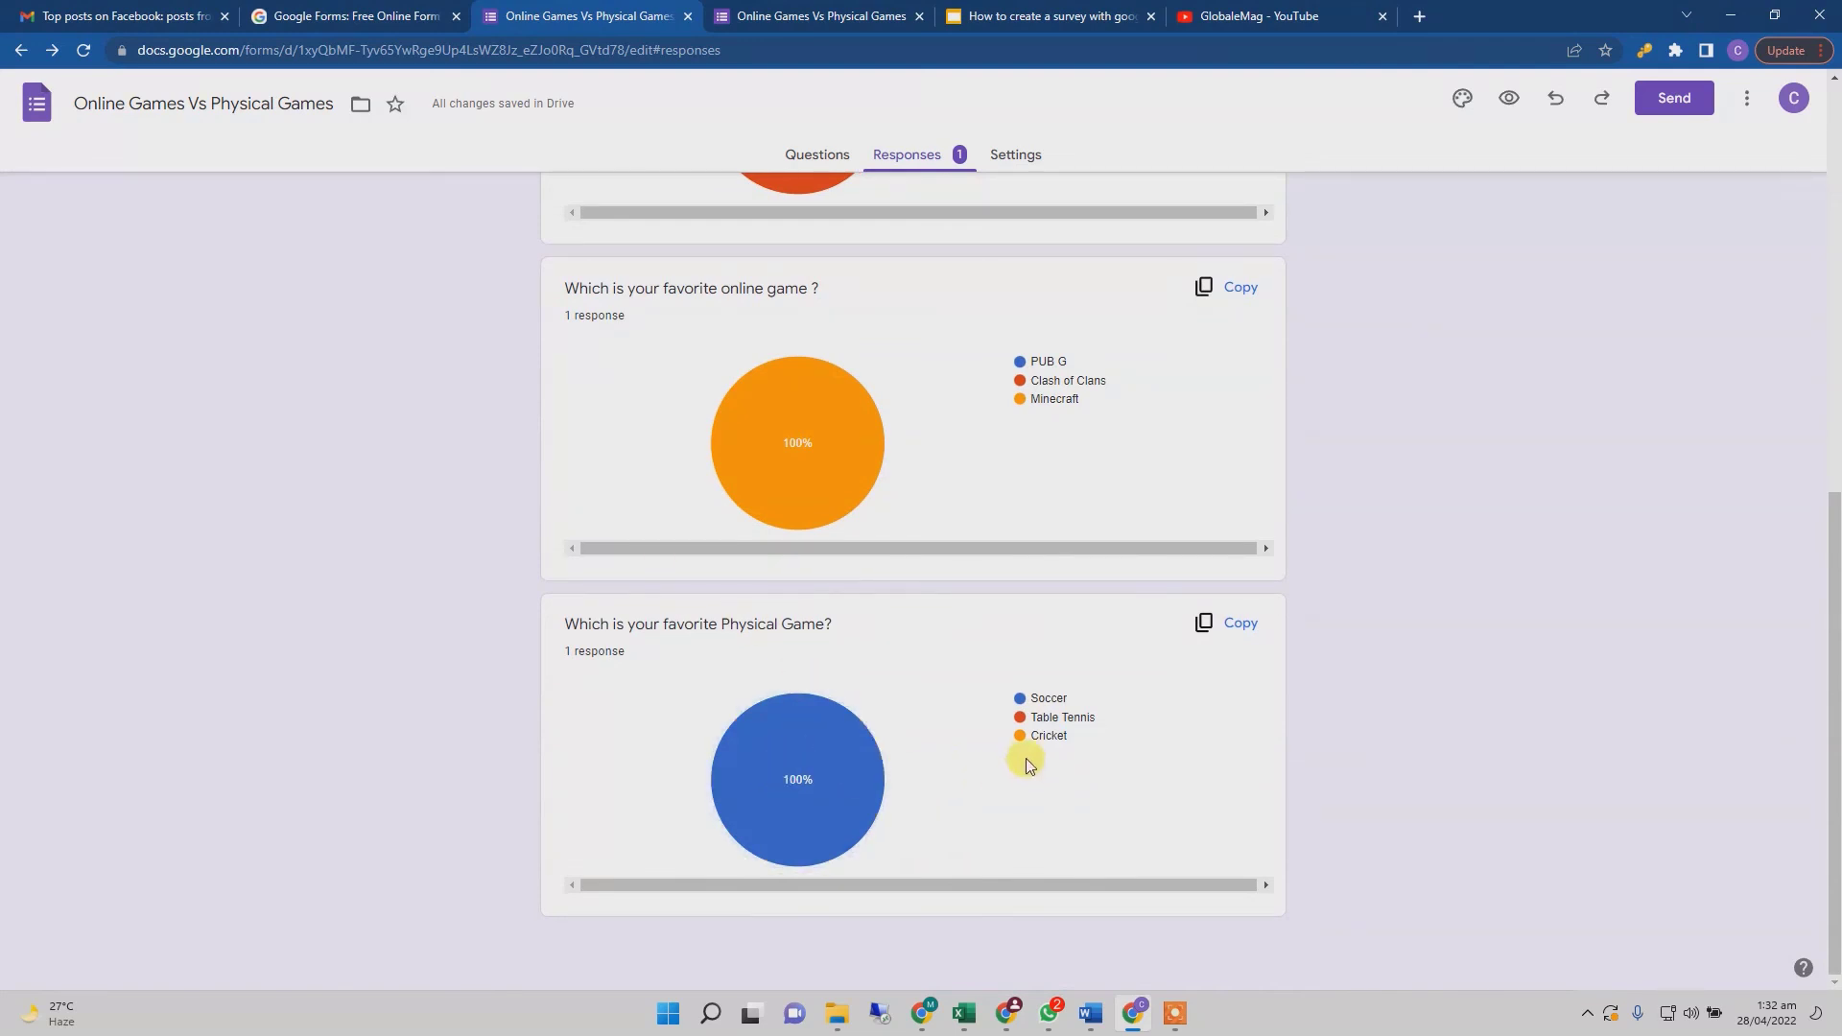
scroll(918, 694, "up", 8)
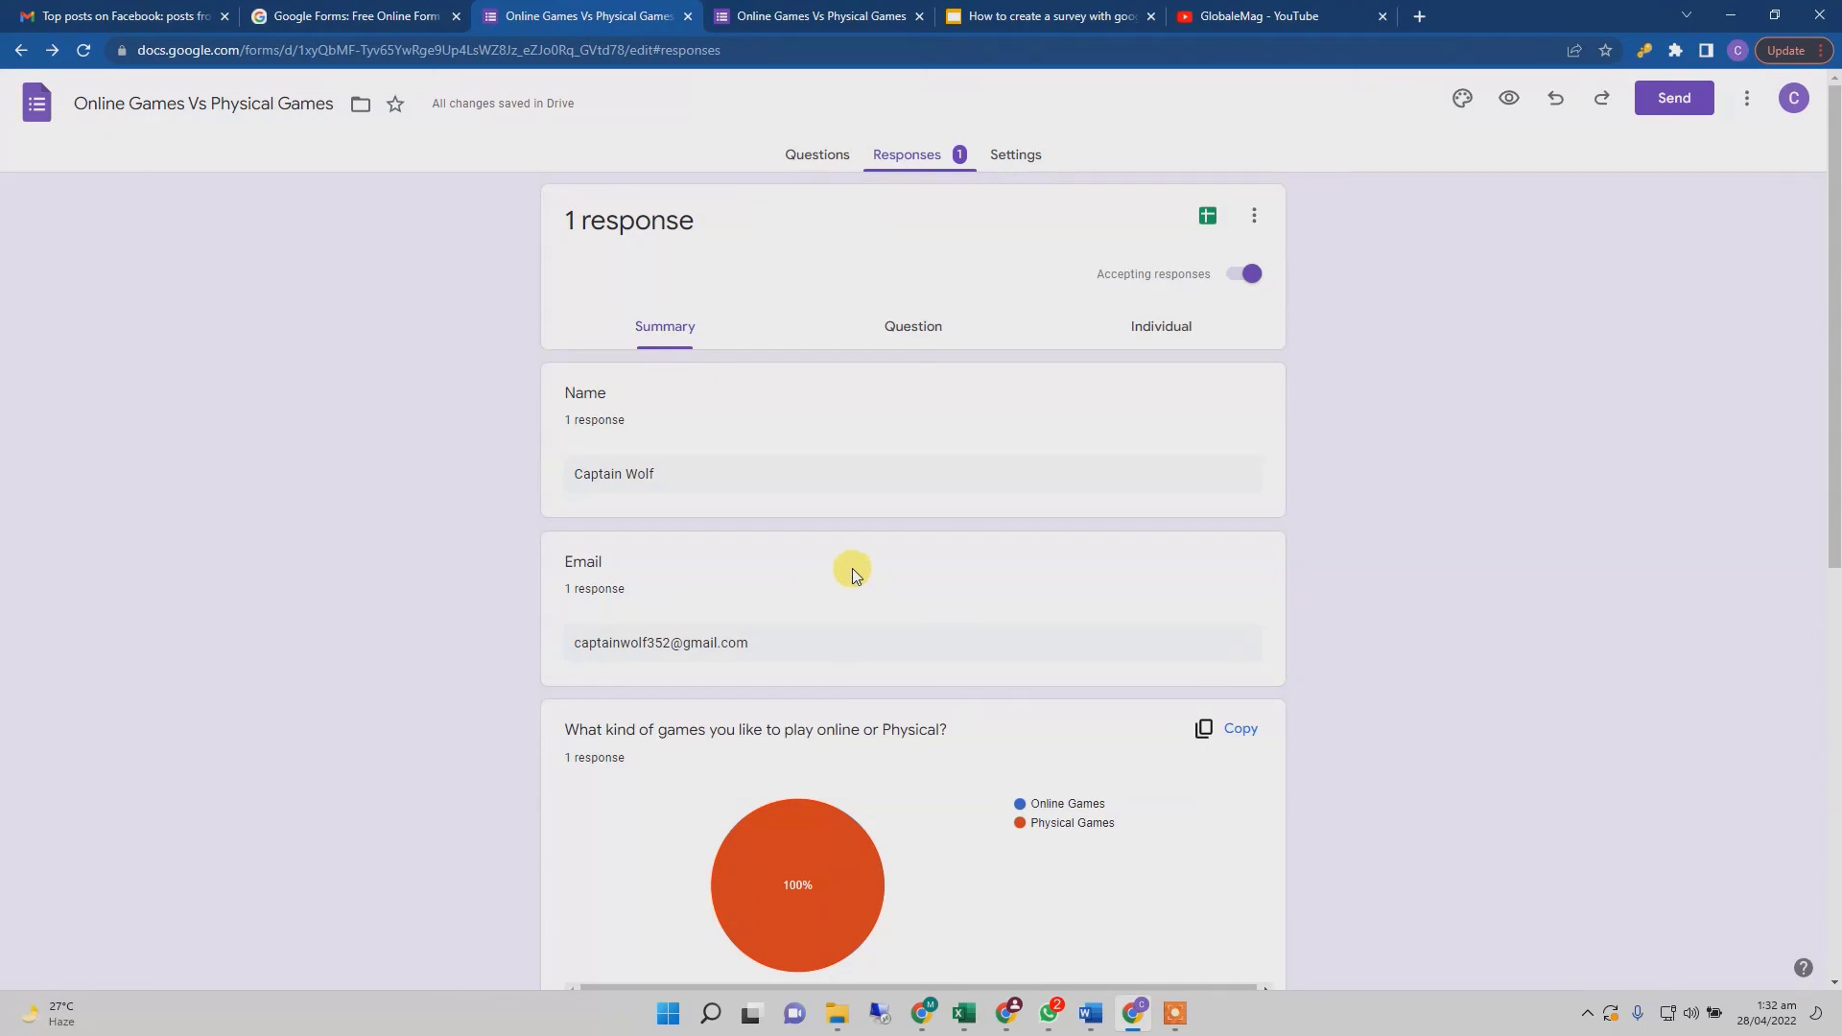
left_click(808, 158)
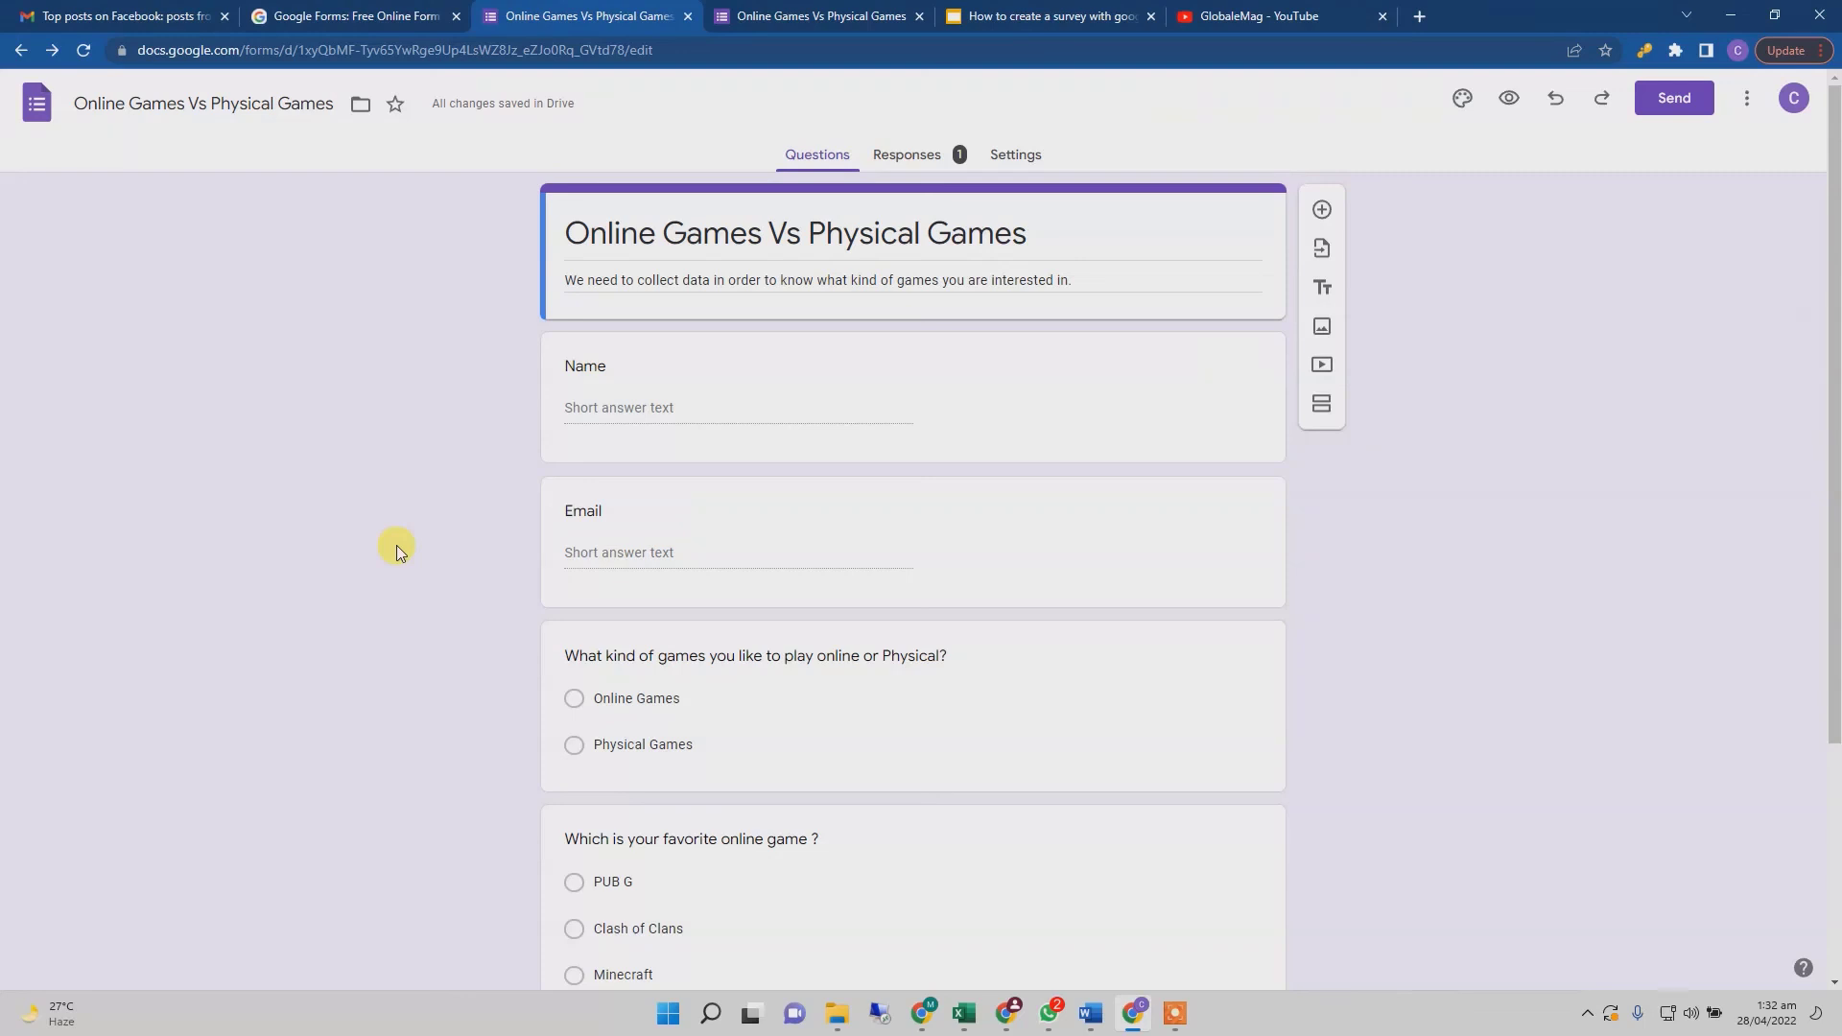
- Switch from the form editor to the 'How to Create a Survey with Google Forms' slide deck
scroll(395, 545, "down", 3)
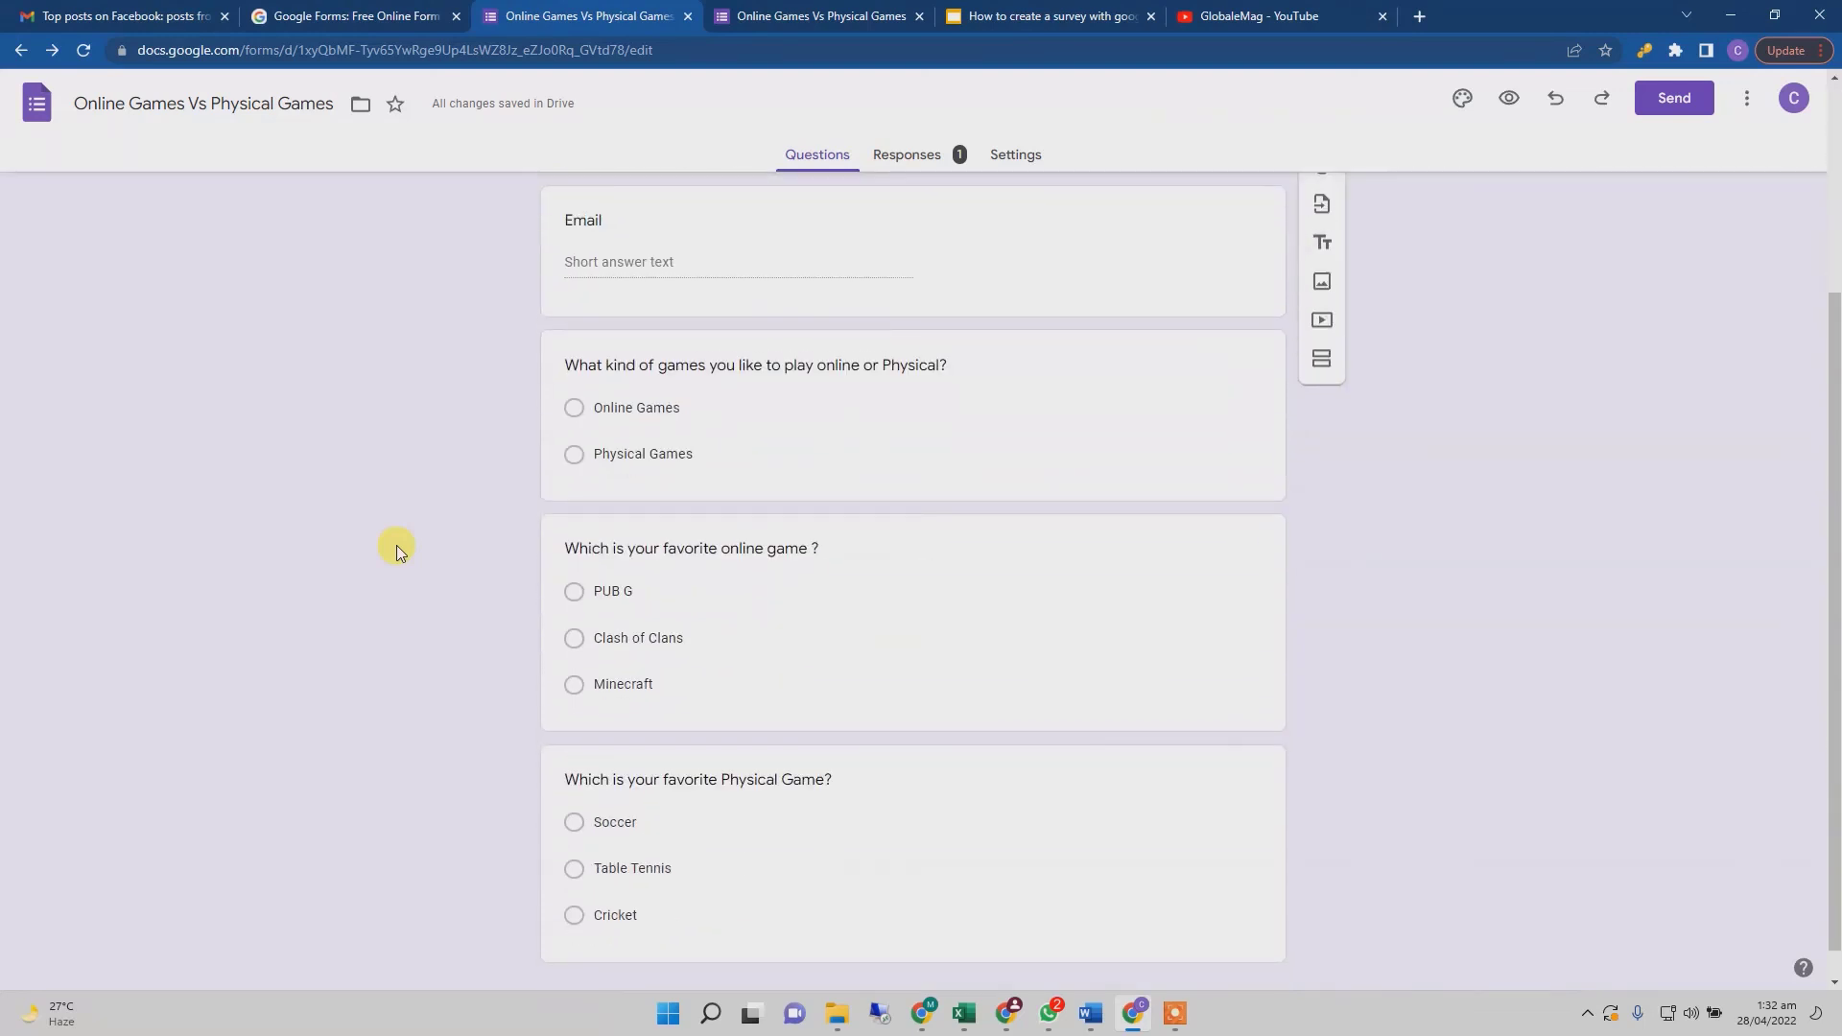
scroll(395, 545, "up", 3)
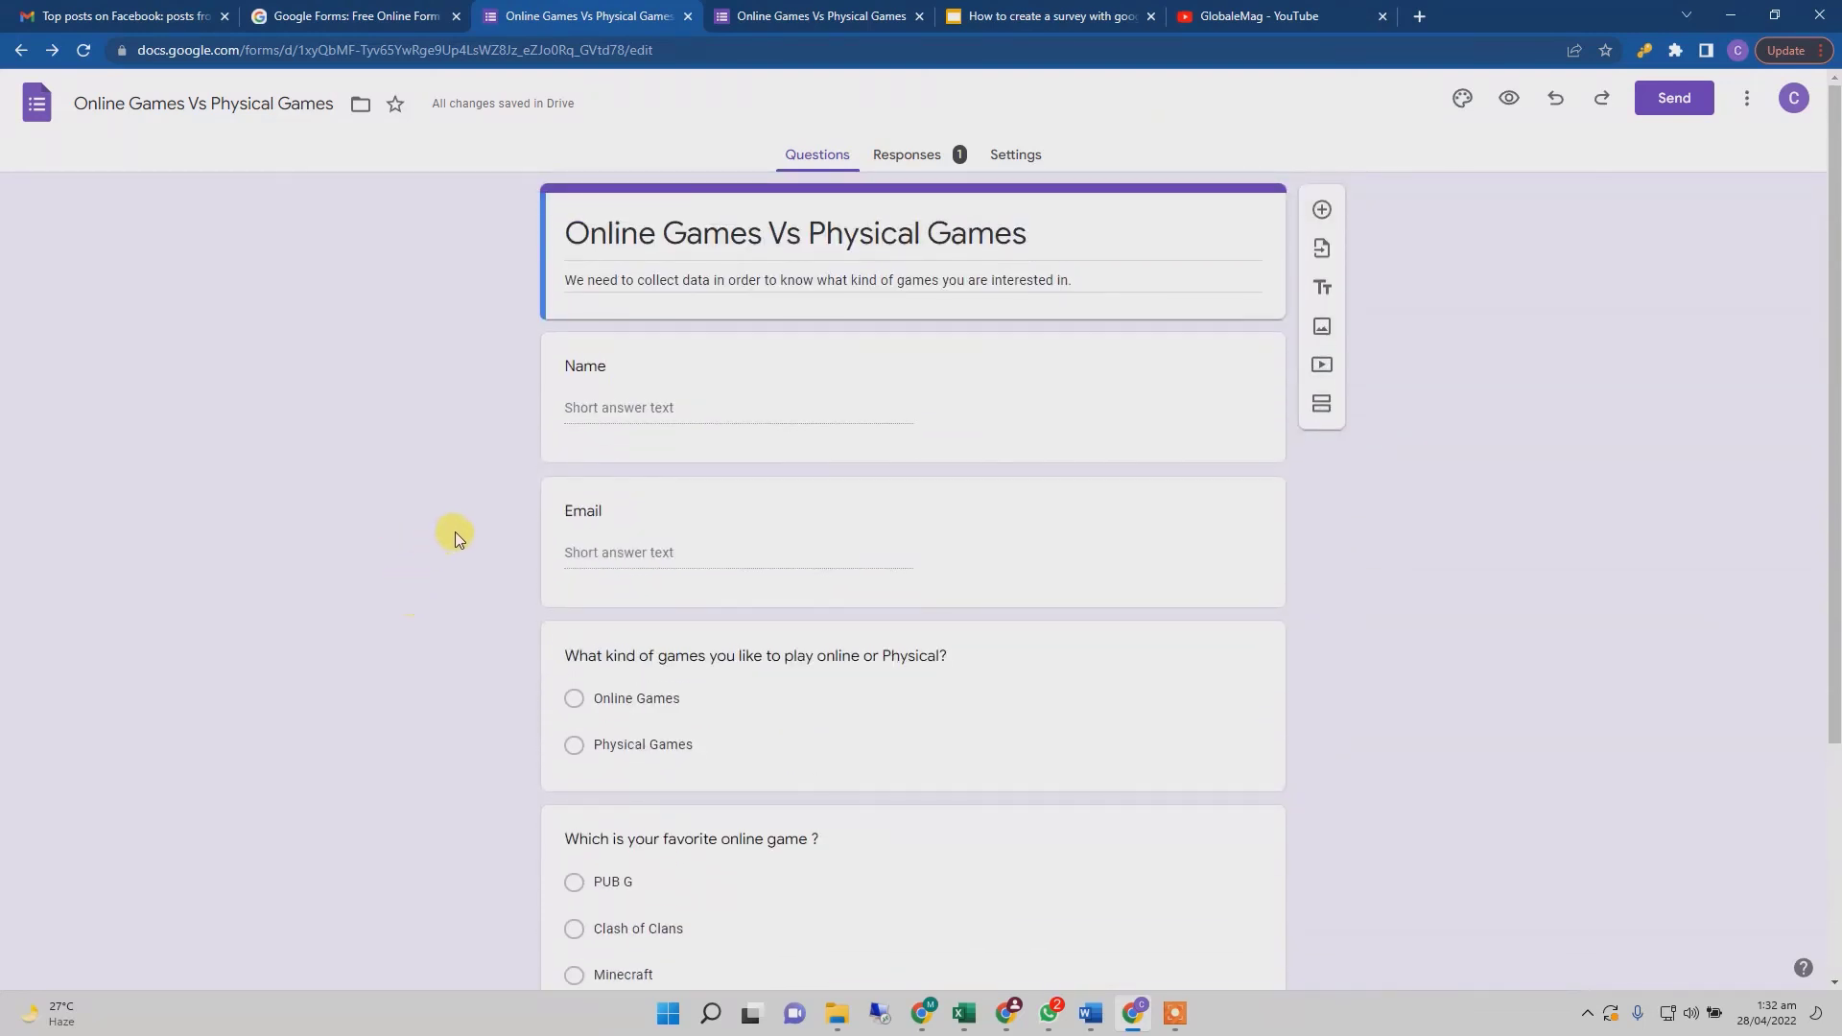
left_click(1034, 17)
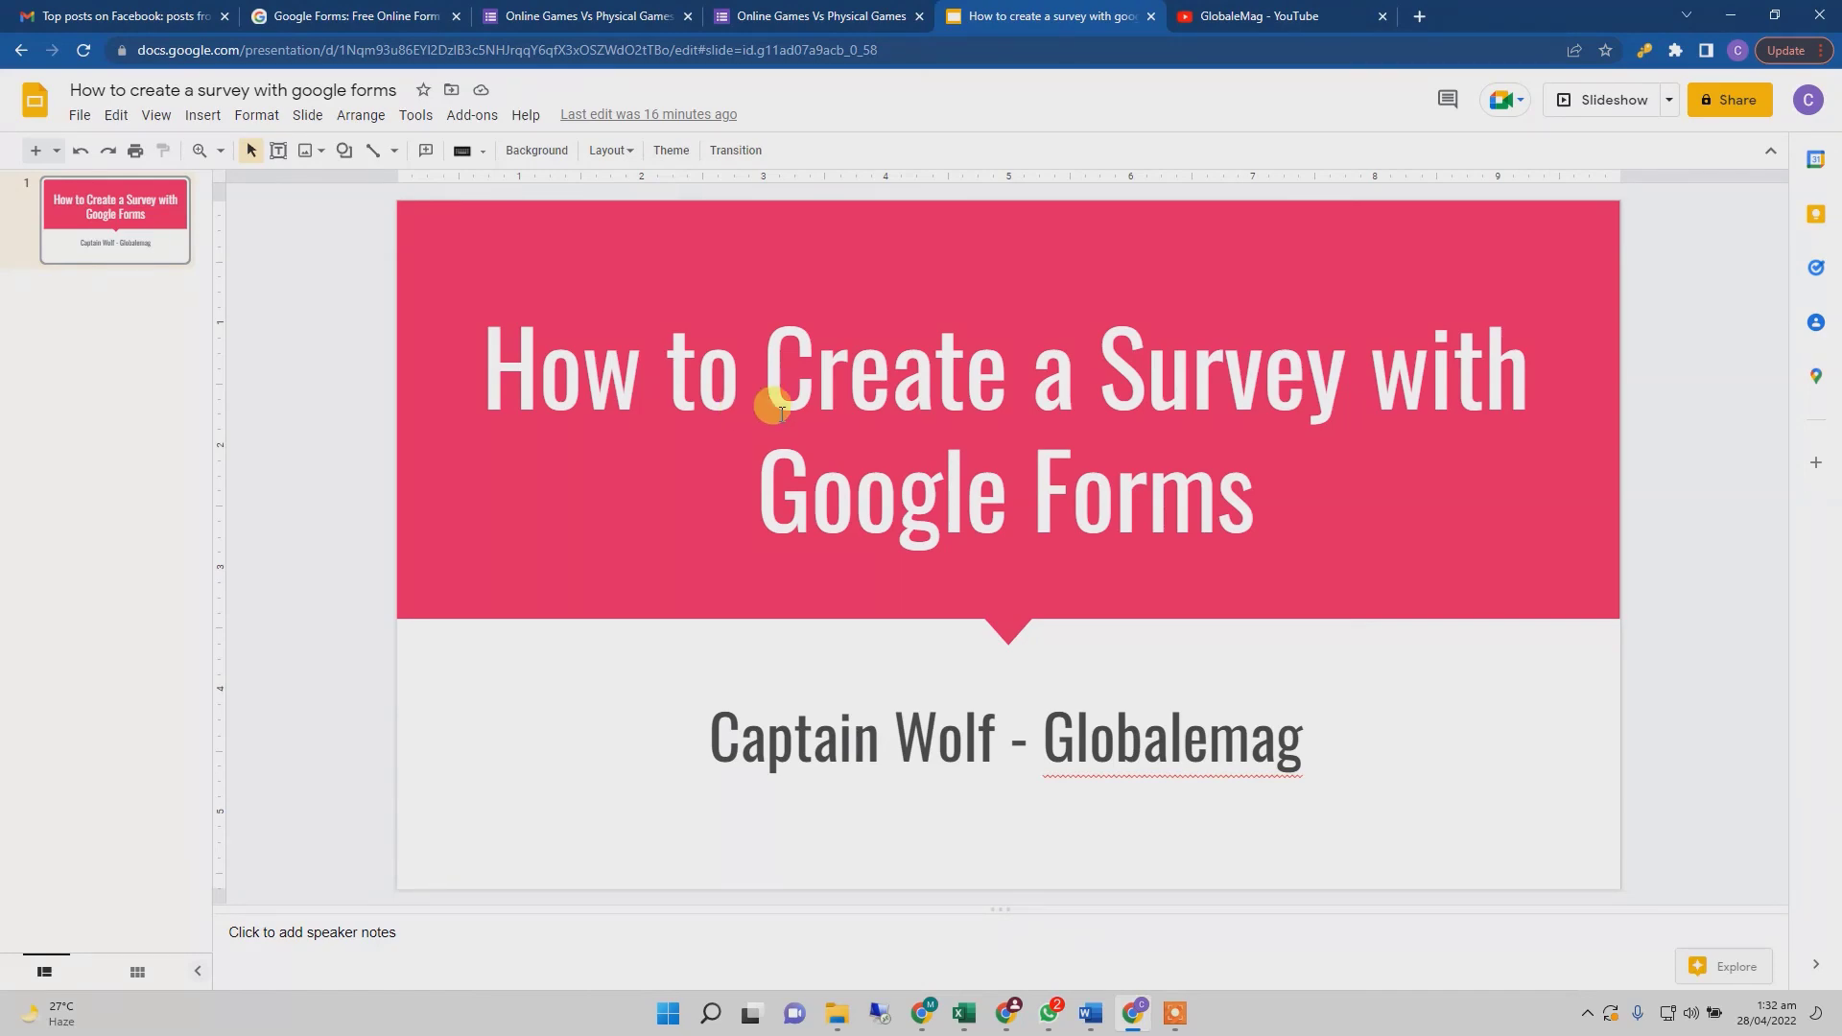
left_click(1259, 29)
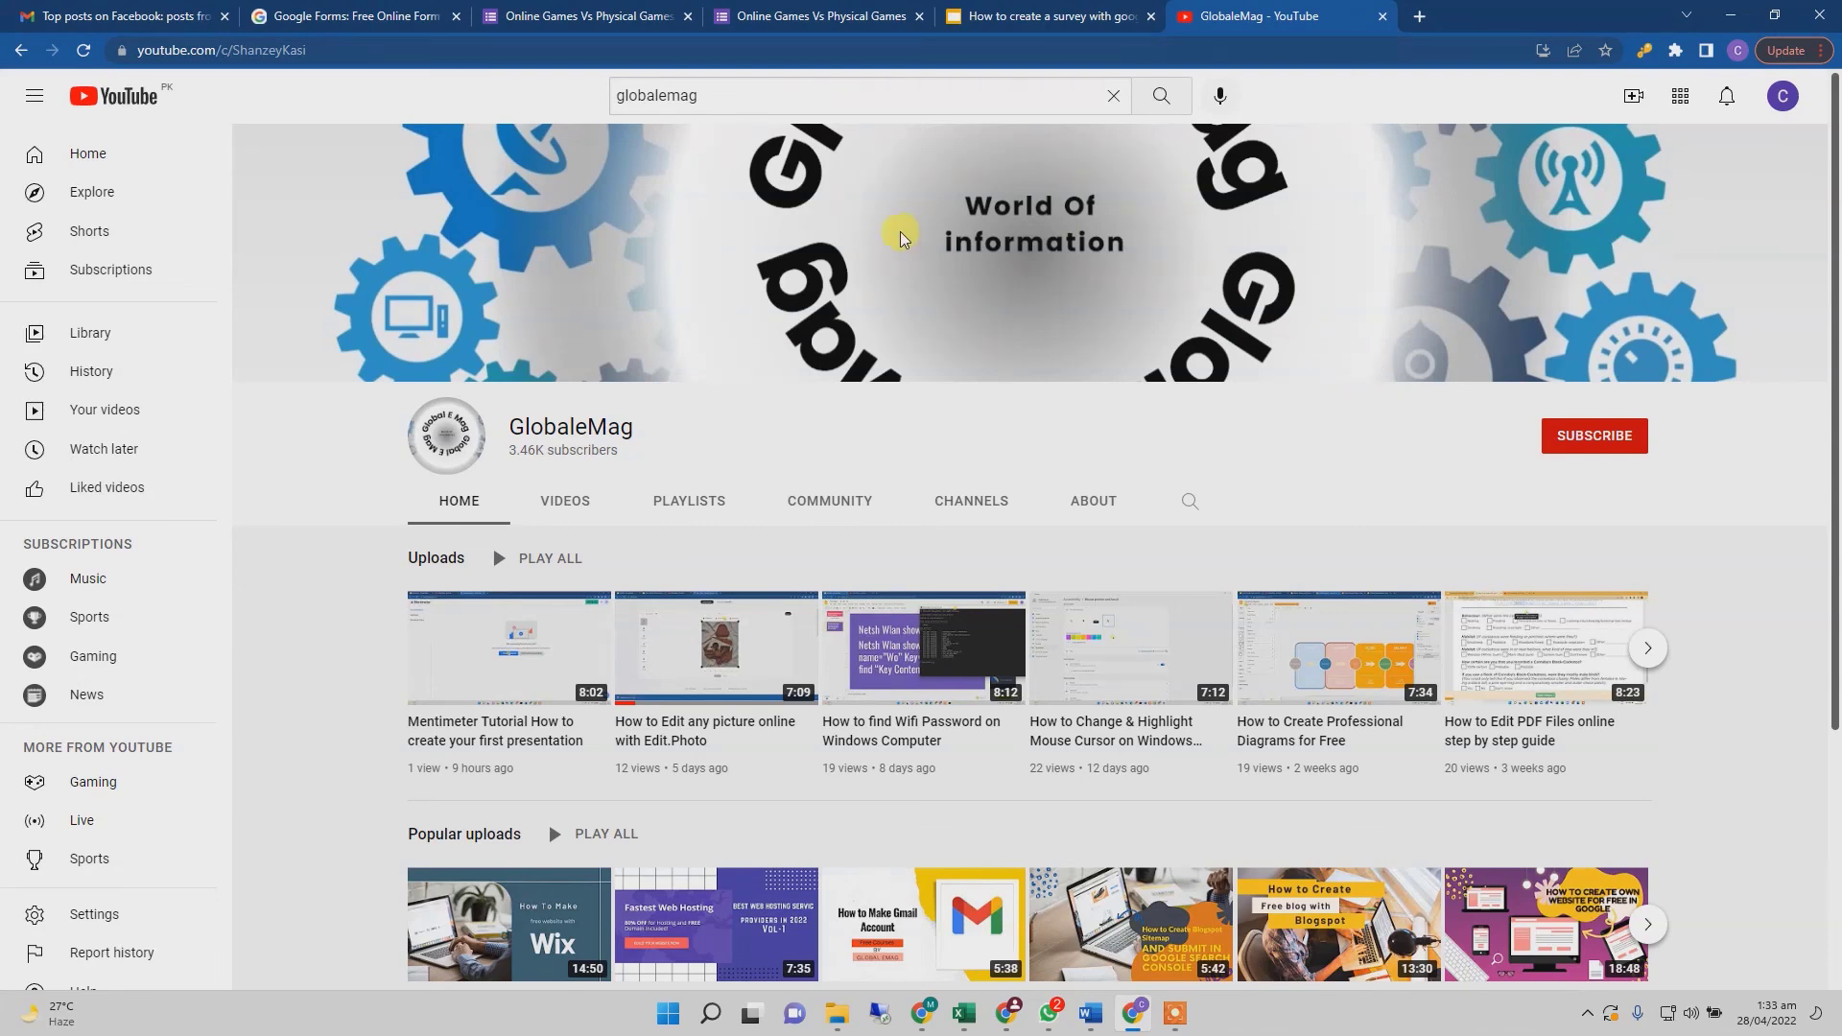
left_click(1070, 14)
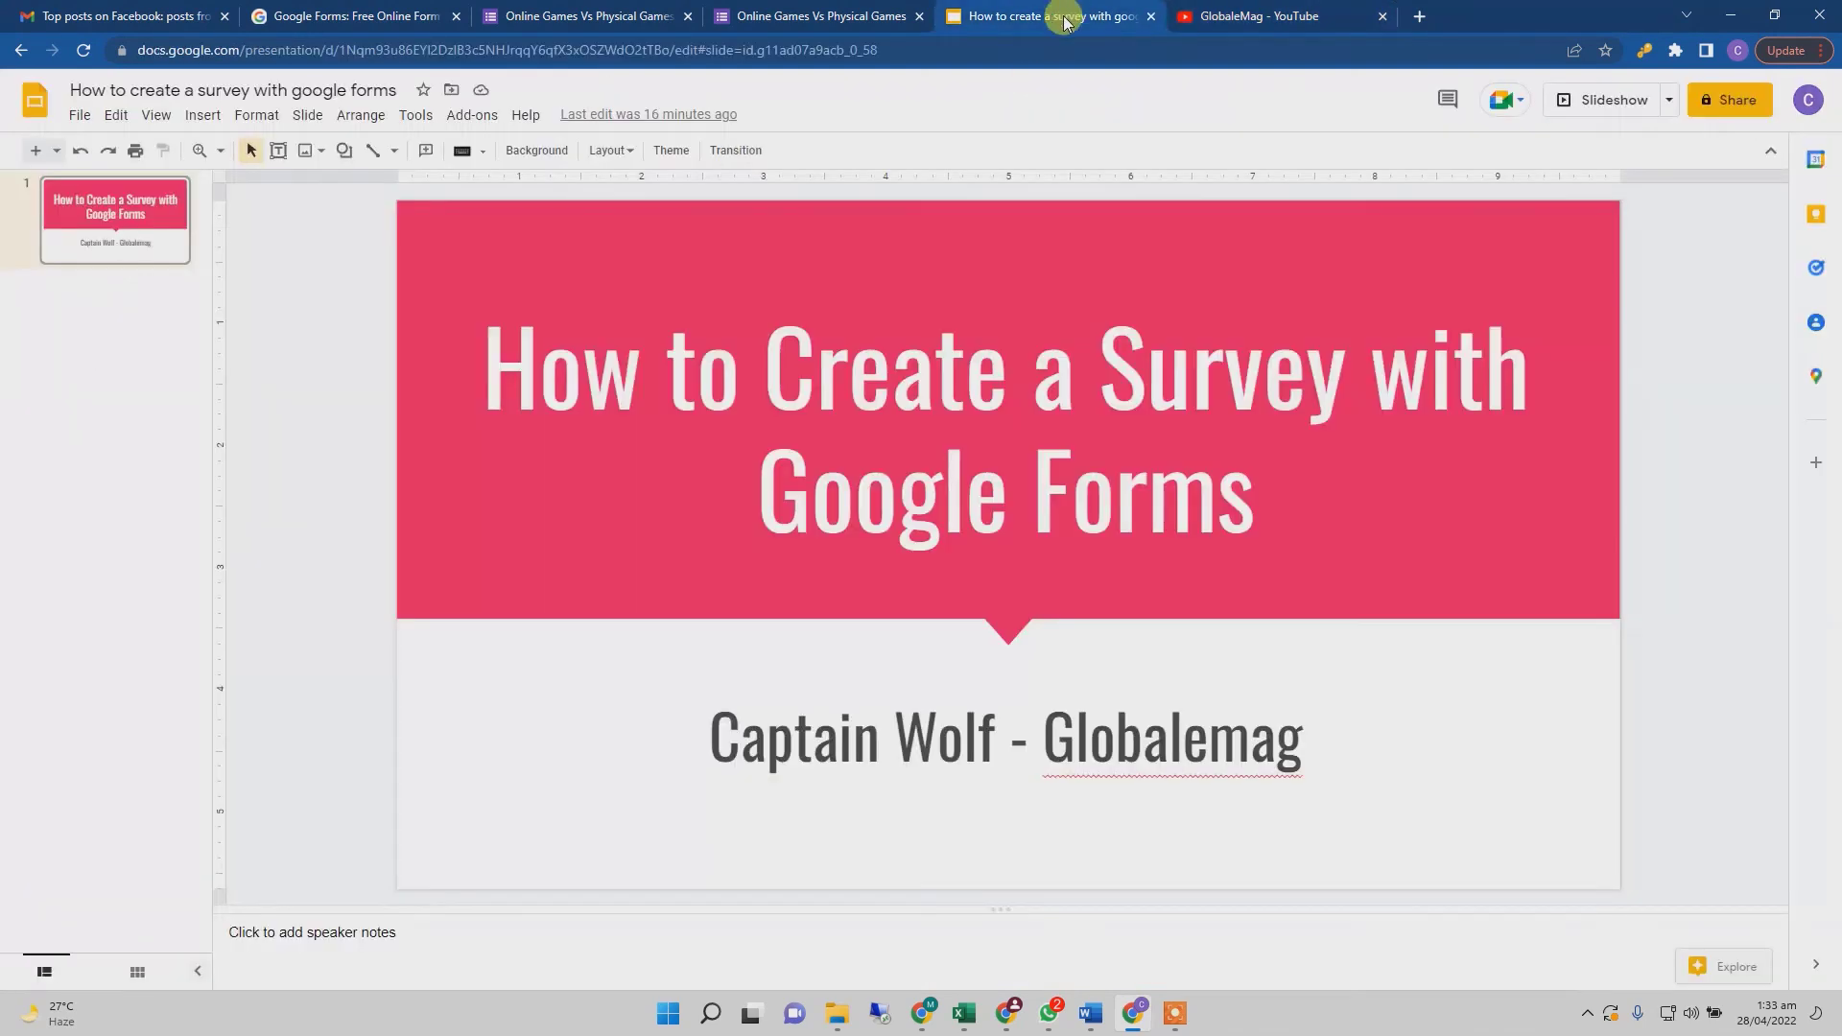